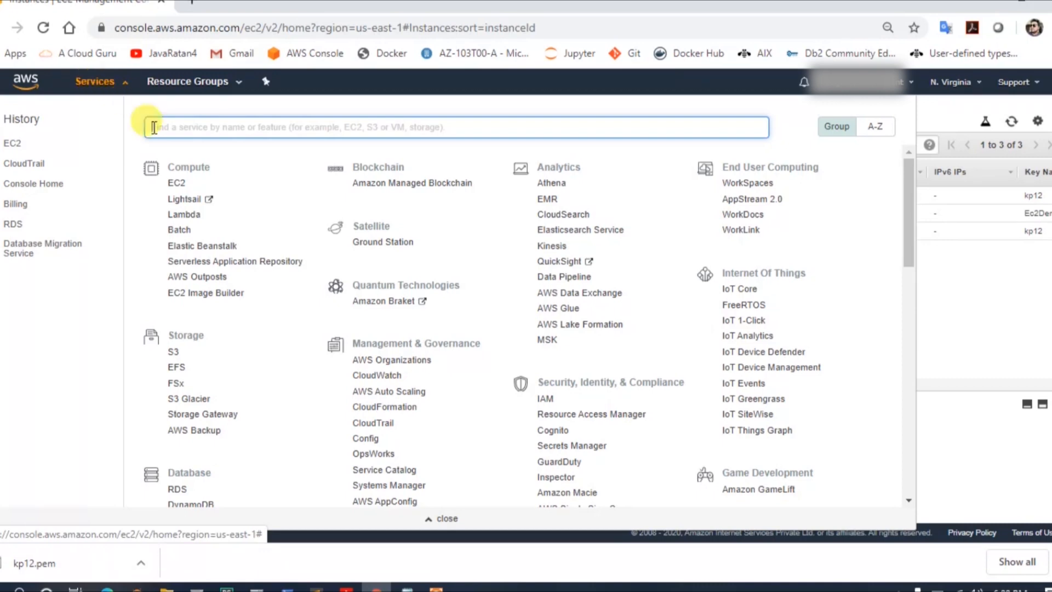
Open the EC2 service dashboard and start launching a new instance
left_click(175, 188)
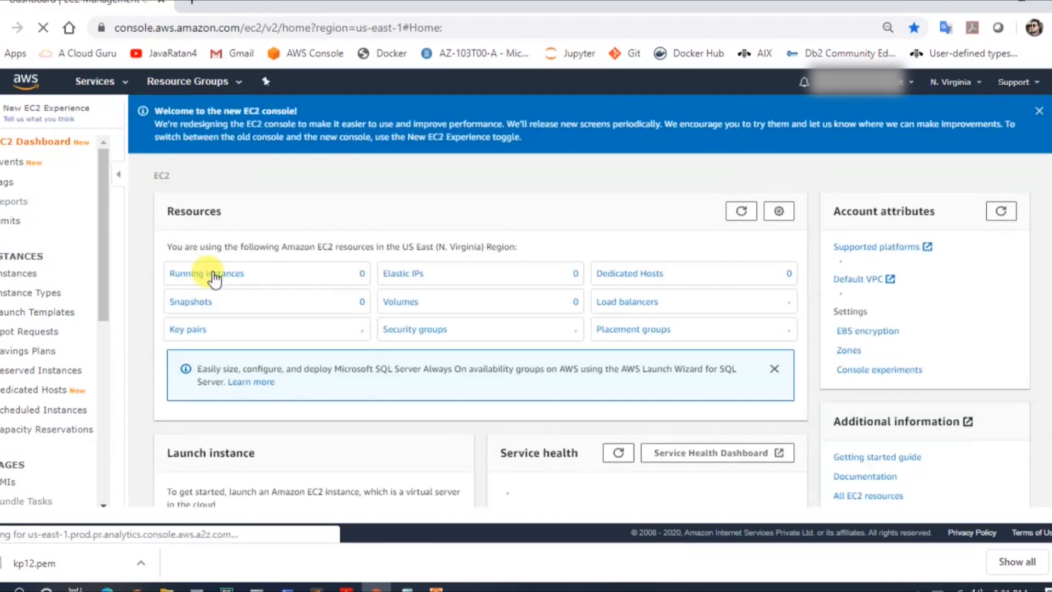
scroll(213, 277, "down", 3)
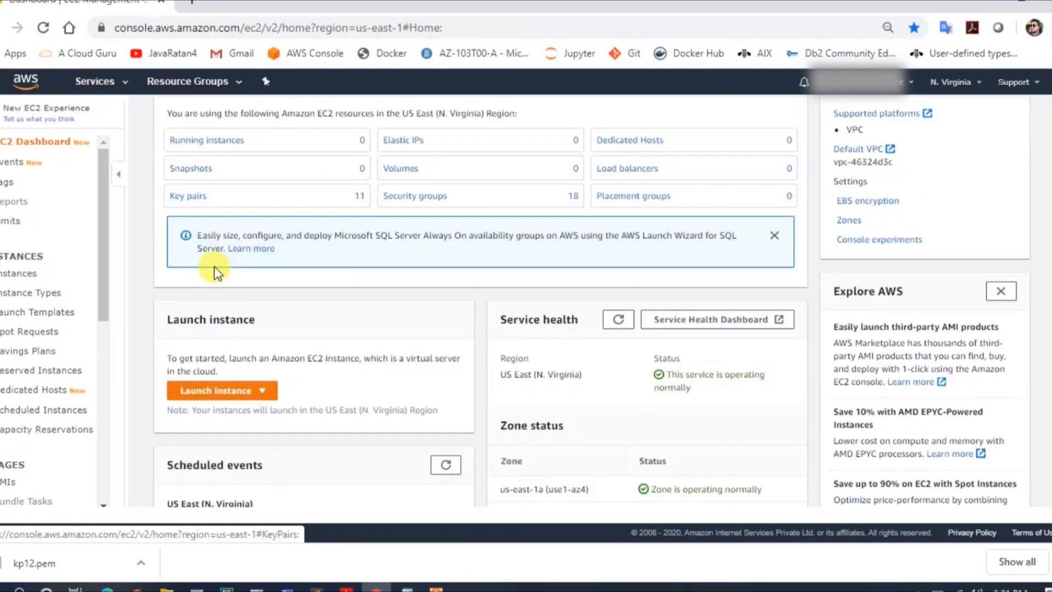
left_click(224, 395)
left_click(226, 412)
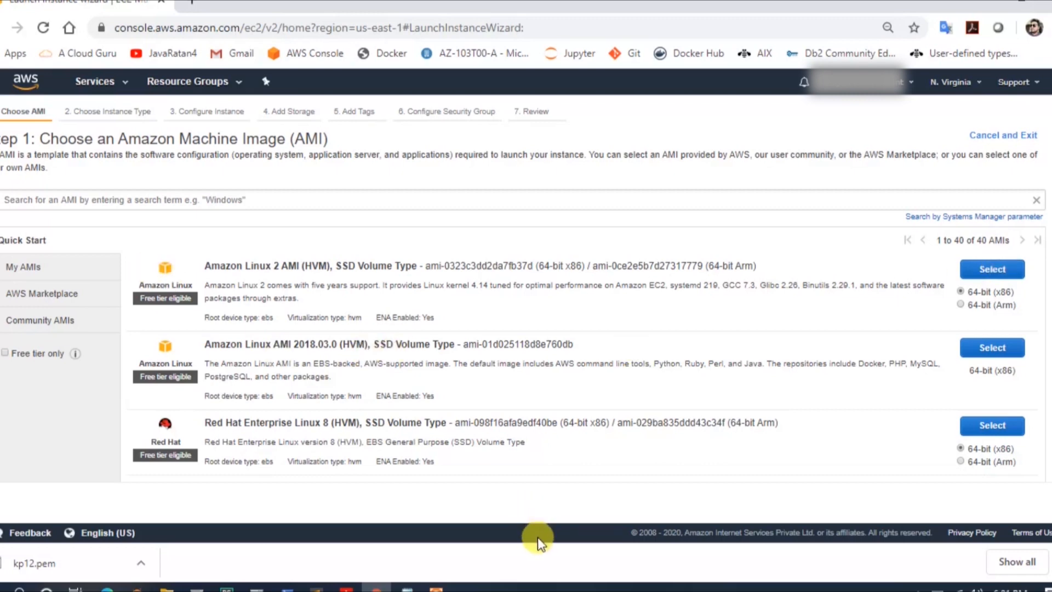
key("alt+Tab")
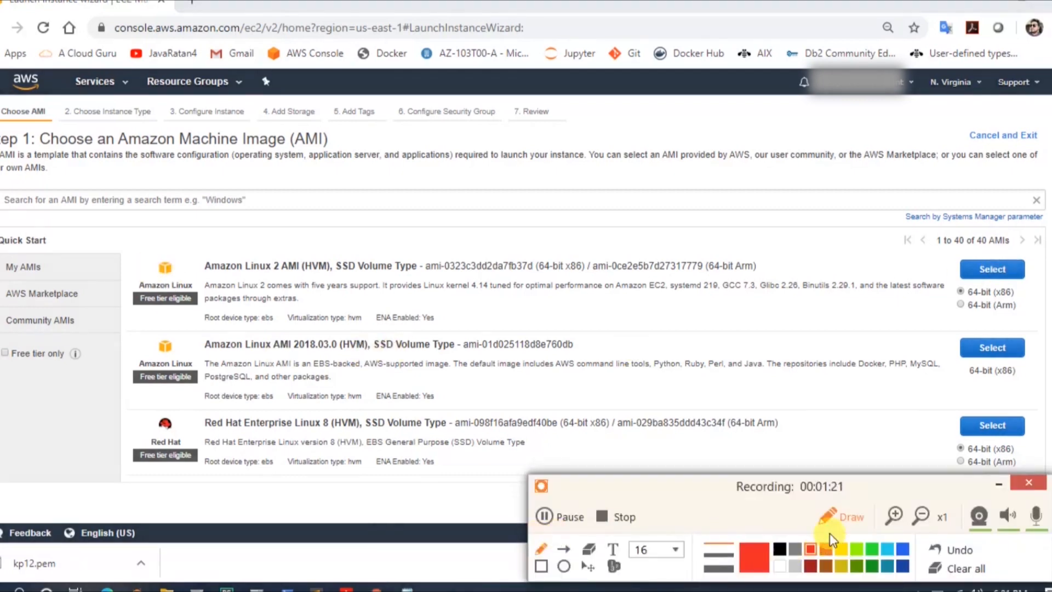
left_click(835, 514)
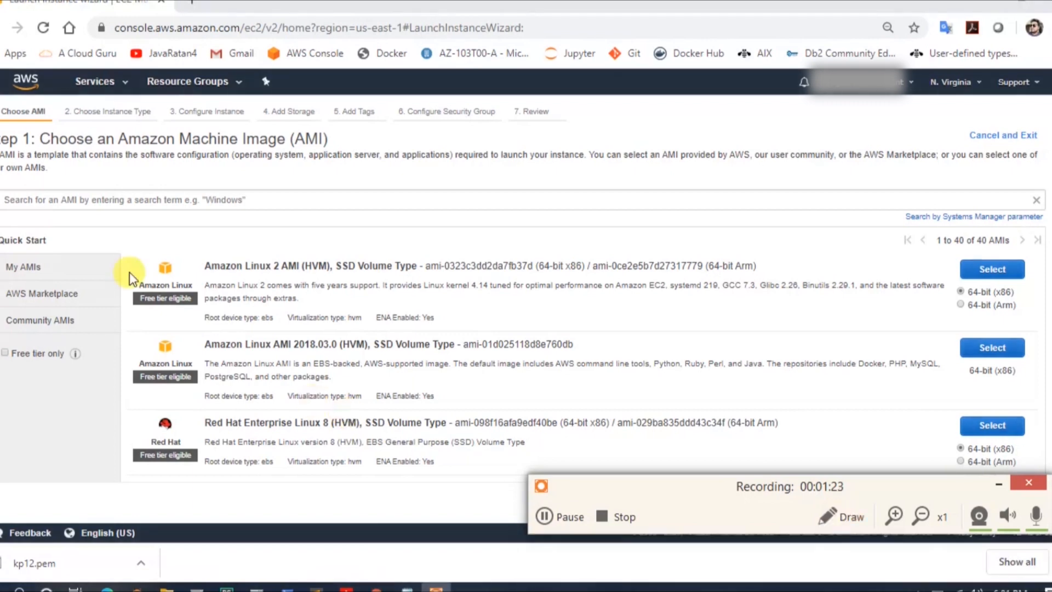
left_click_drag(142, 268, 223, 300)
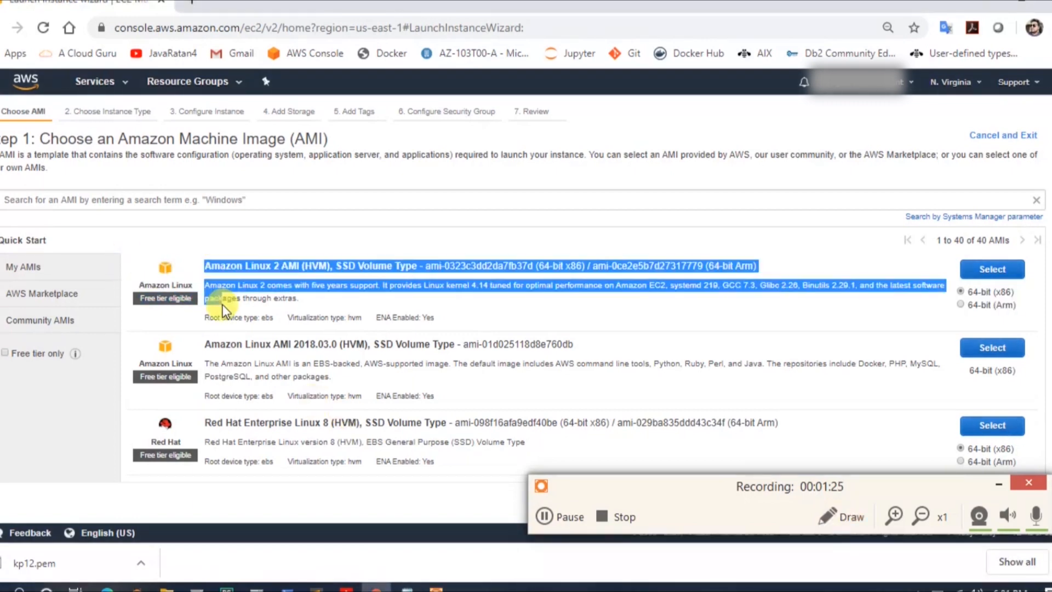
left_click(844, 515)
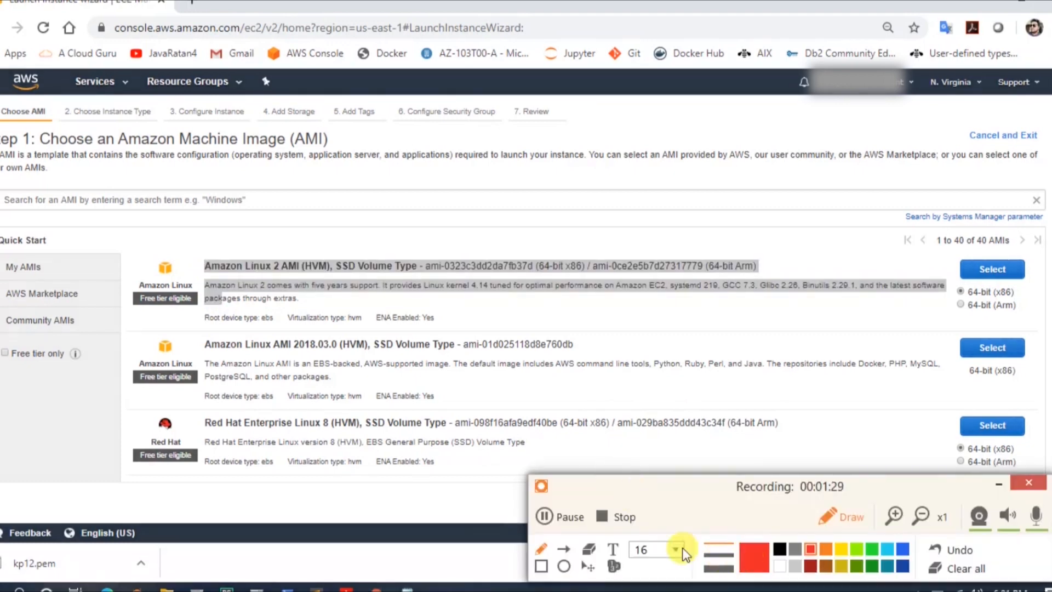
left_click(543, 569)
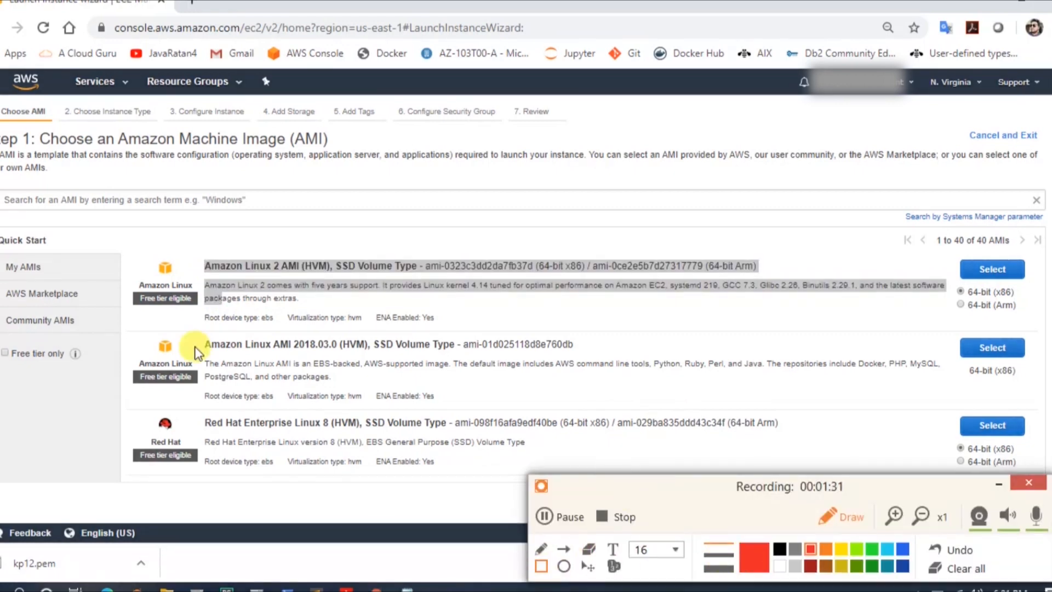
left_click_drag(197, 300, 225, 314)
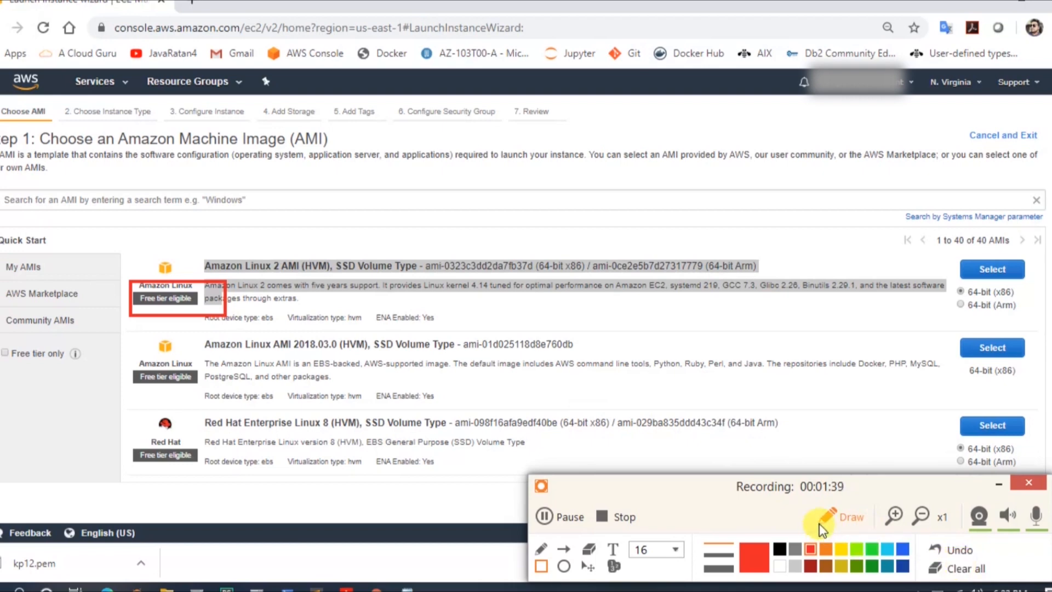
left_click(841, 516)
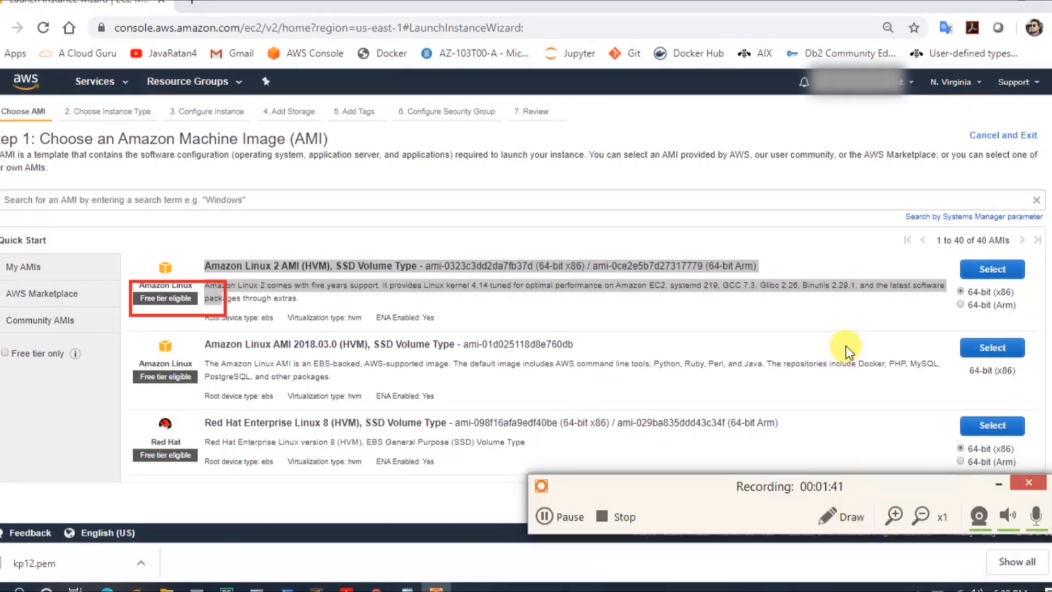
left_click(848, 351)
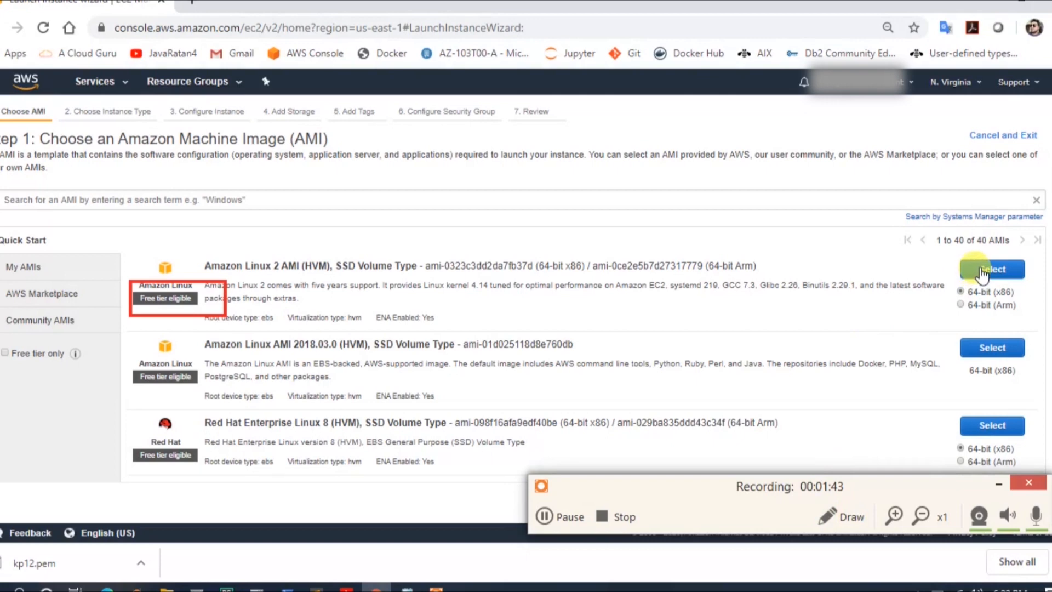
left_click(847, 525)
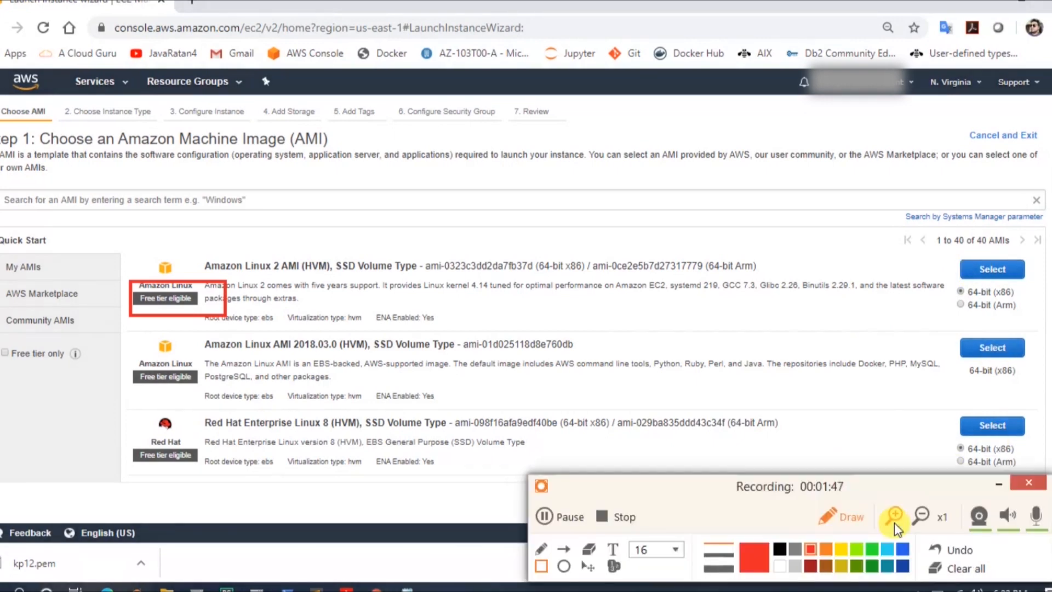
left_click(960, 567)
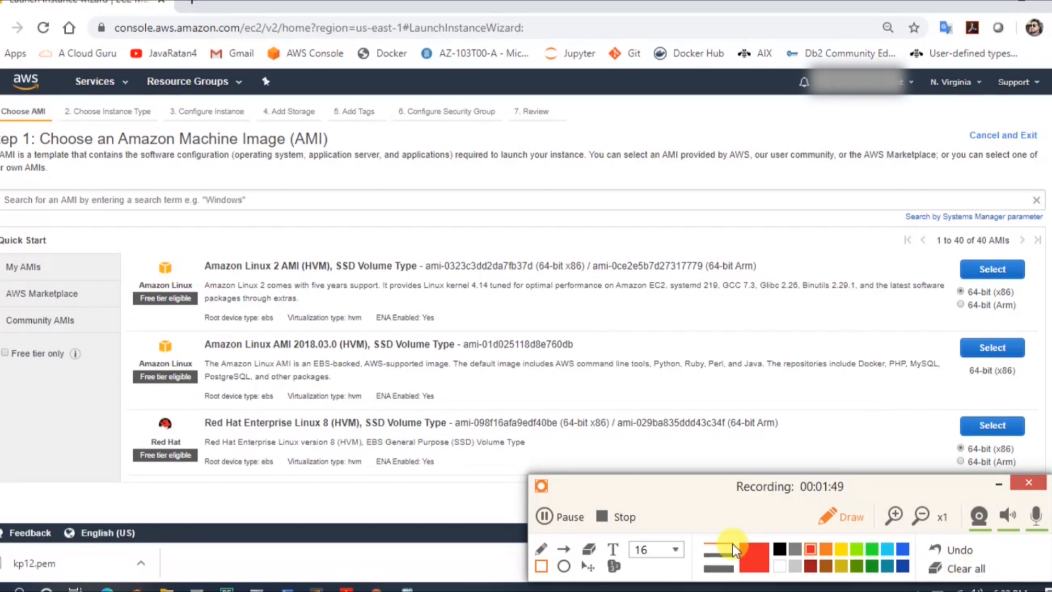
left_click(829, 518)
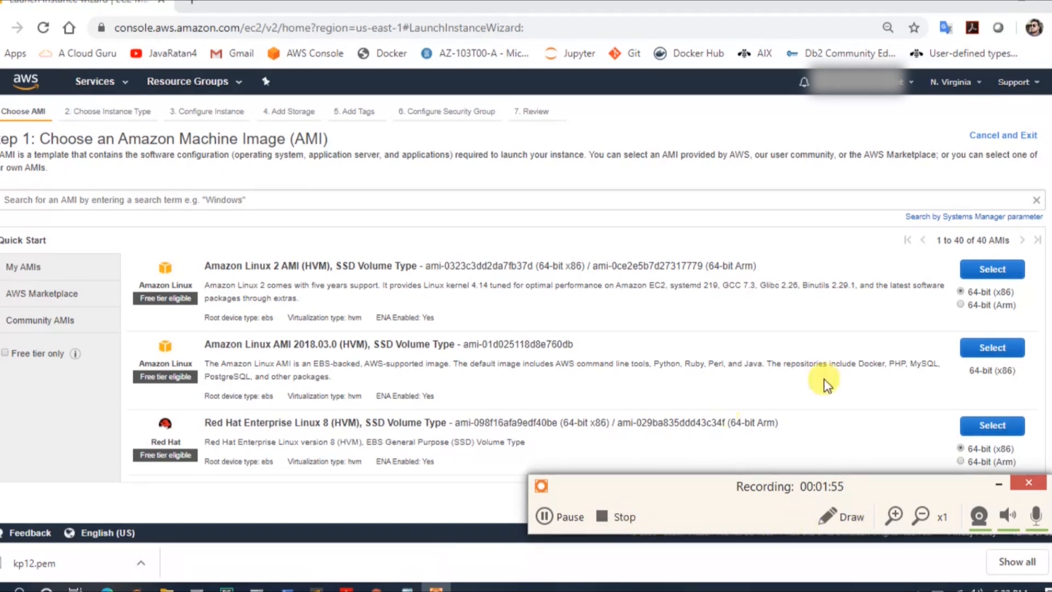
Select the 64-bit (x86) Amazon Linux 2 AMI and continue to the instance details with the t2.micro instance type
left_click(992, 271)
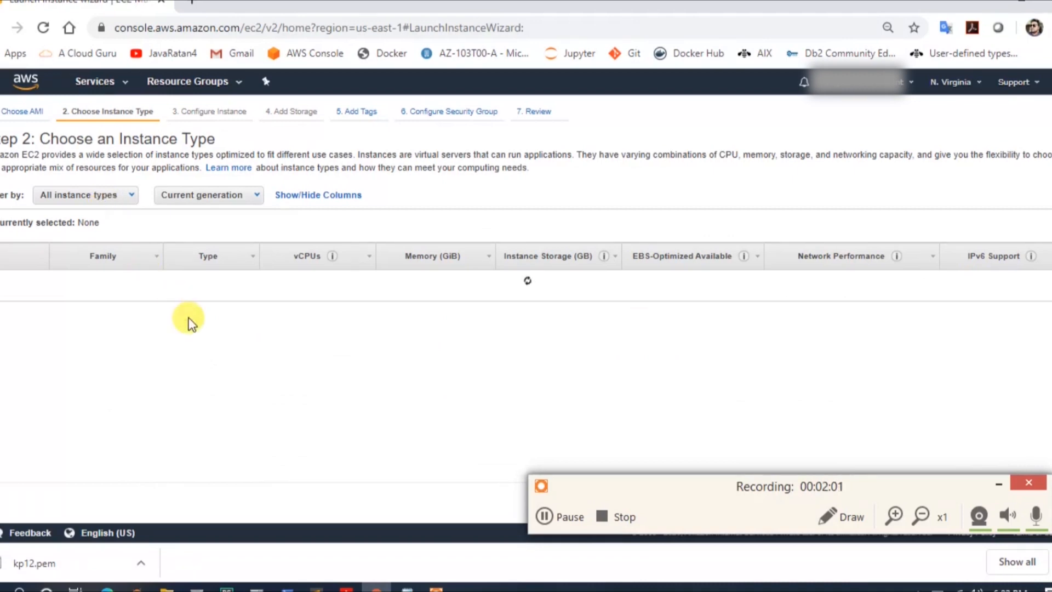
left_click(996, 485)
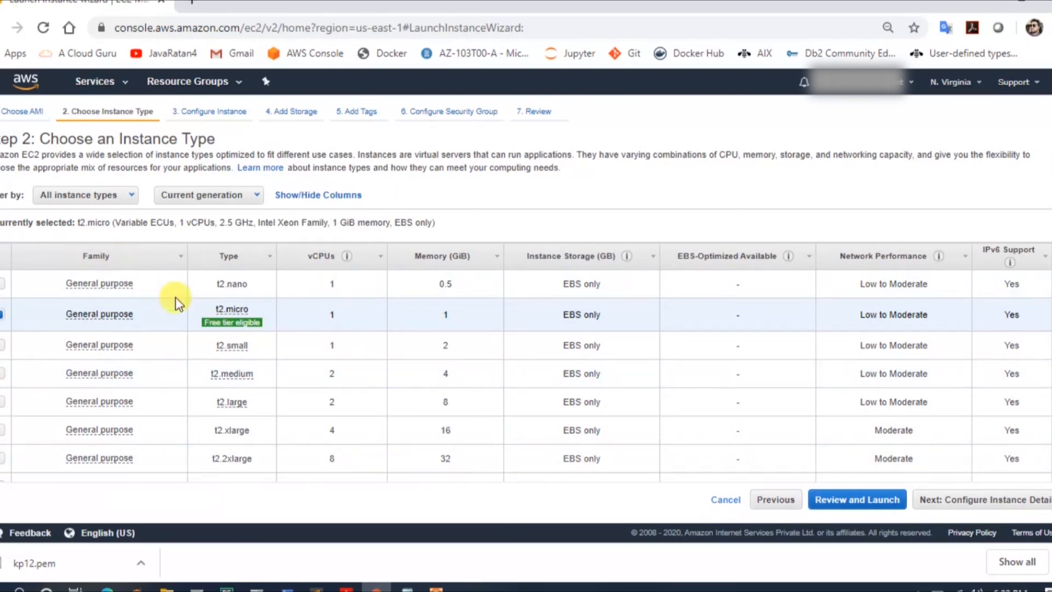
mouse_move(242, 331)
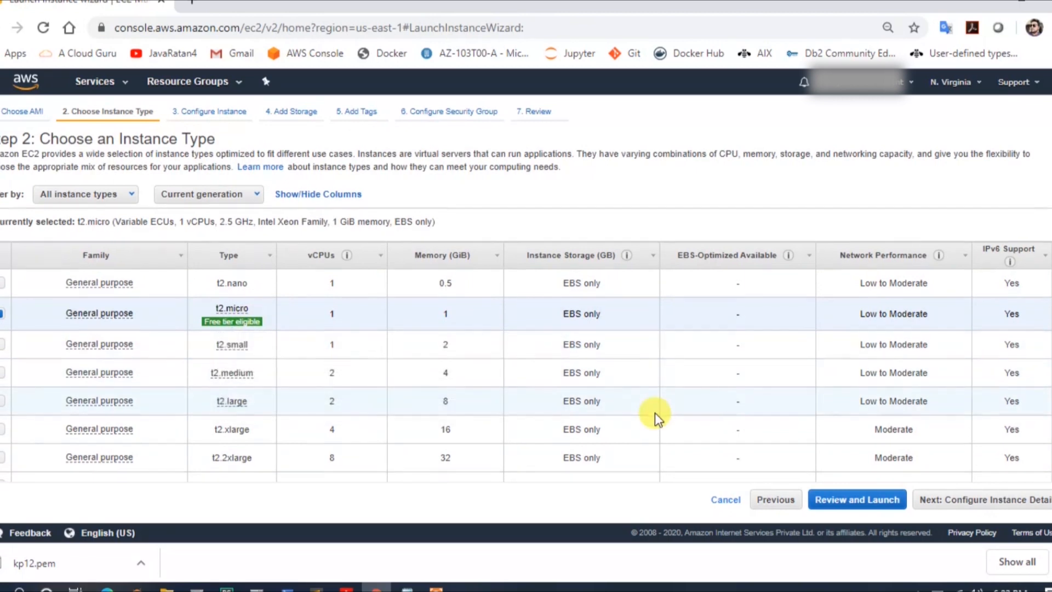
scroll(655, 413, "down", 1)
scroll(655, 413, "down", 1)
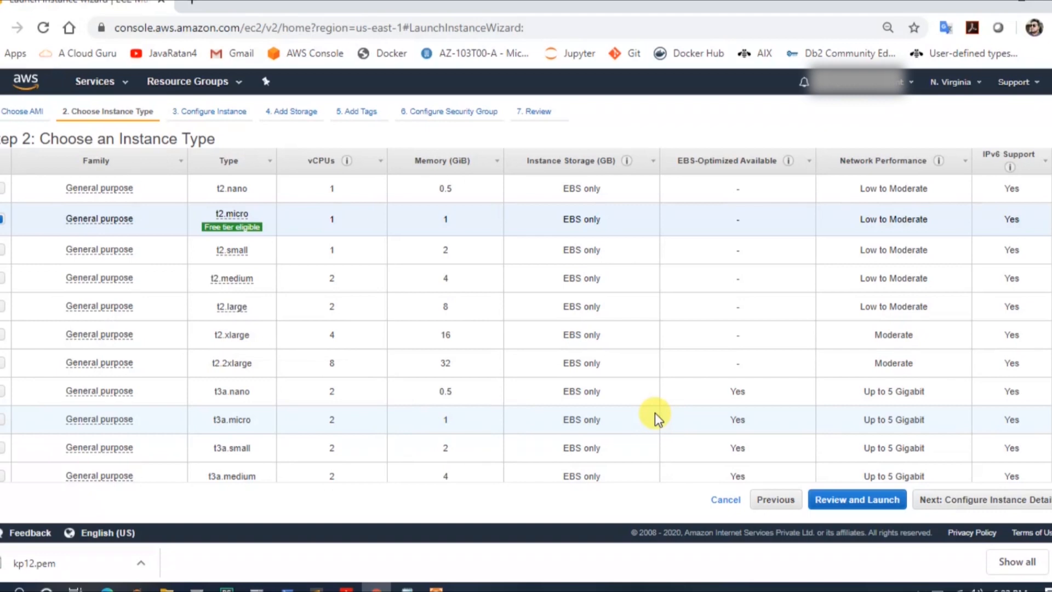
scroll(655, 413, "down", 3)
scroll(656, 413, "down", 4)
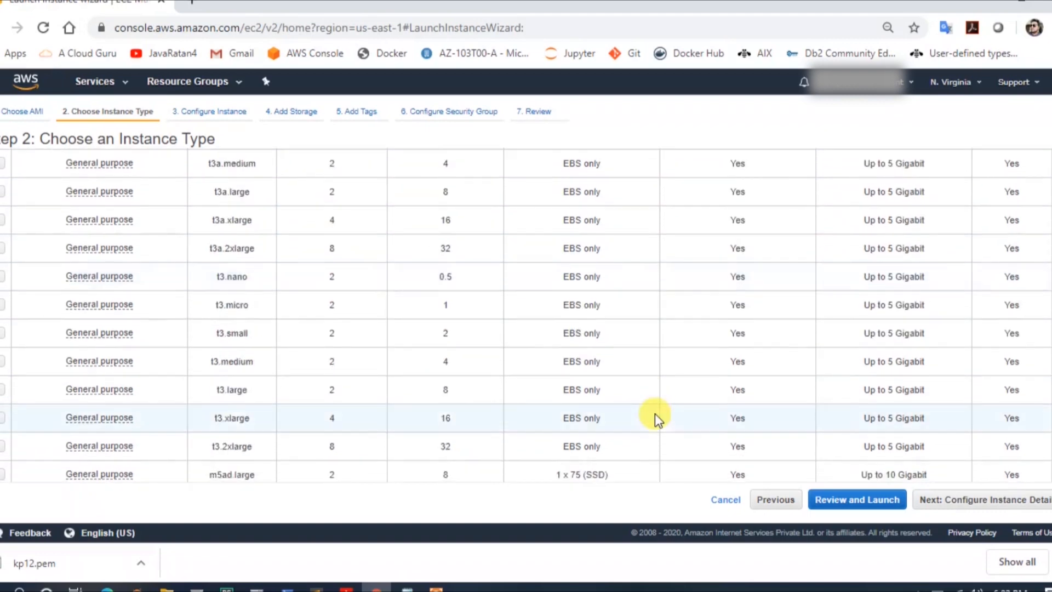
scroll(655, 412, "up", 7)
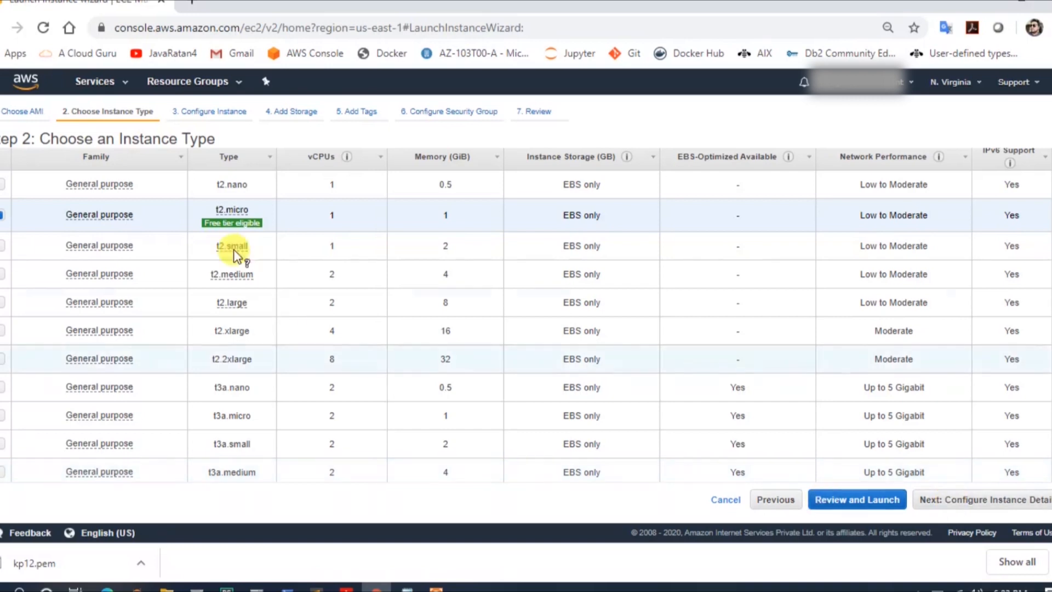
mouse_move(282, 225)
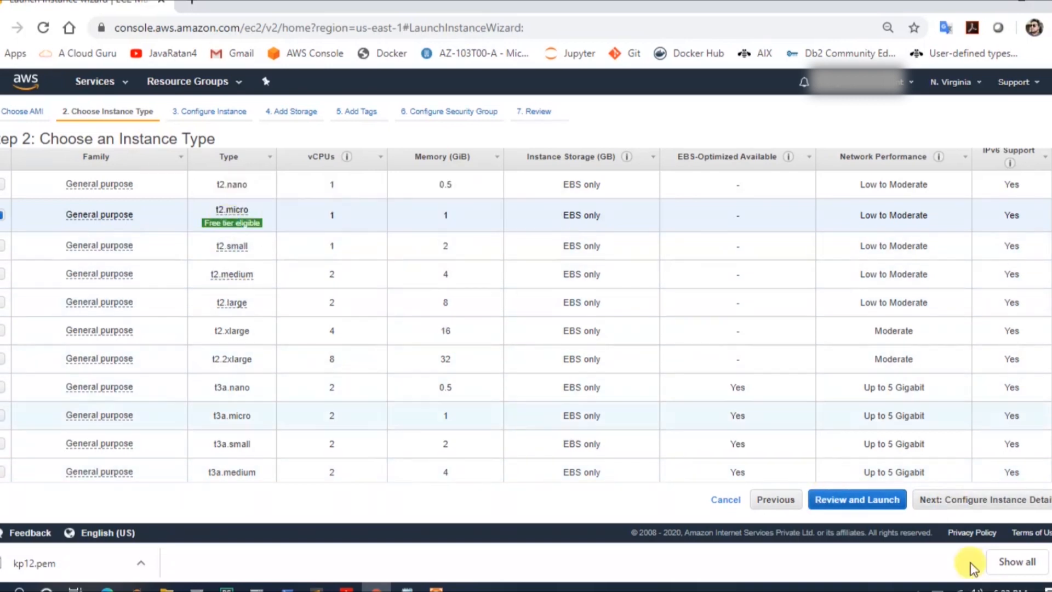
left_click(999, 504)
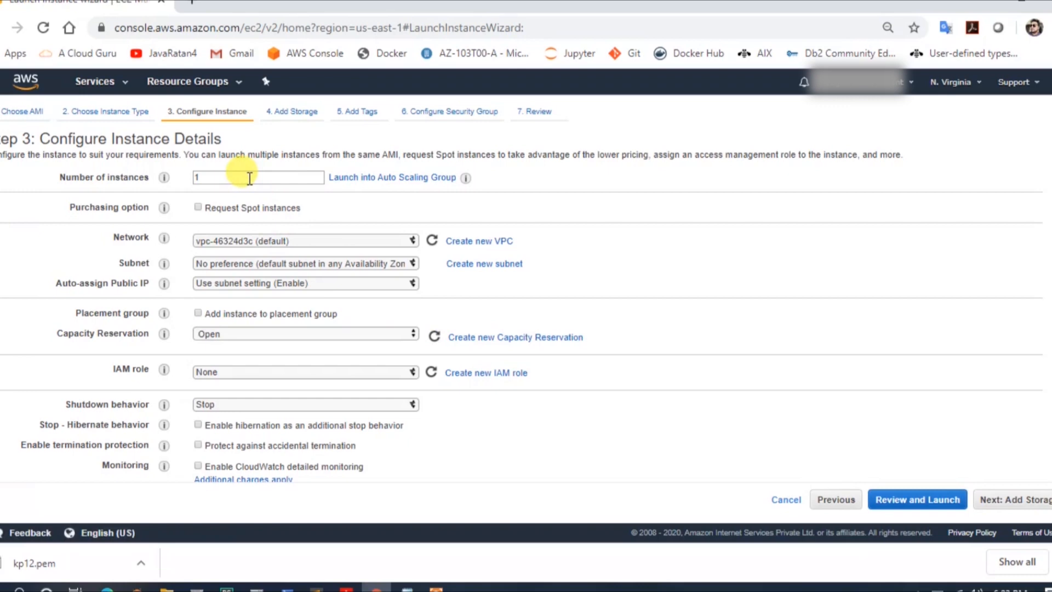
Try 3, 100 and 10 as the number of instances, and restore it to 1
double_click(279, 177)
type("3")
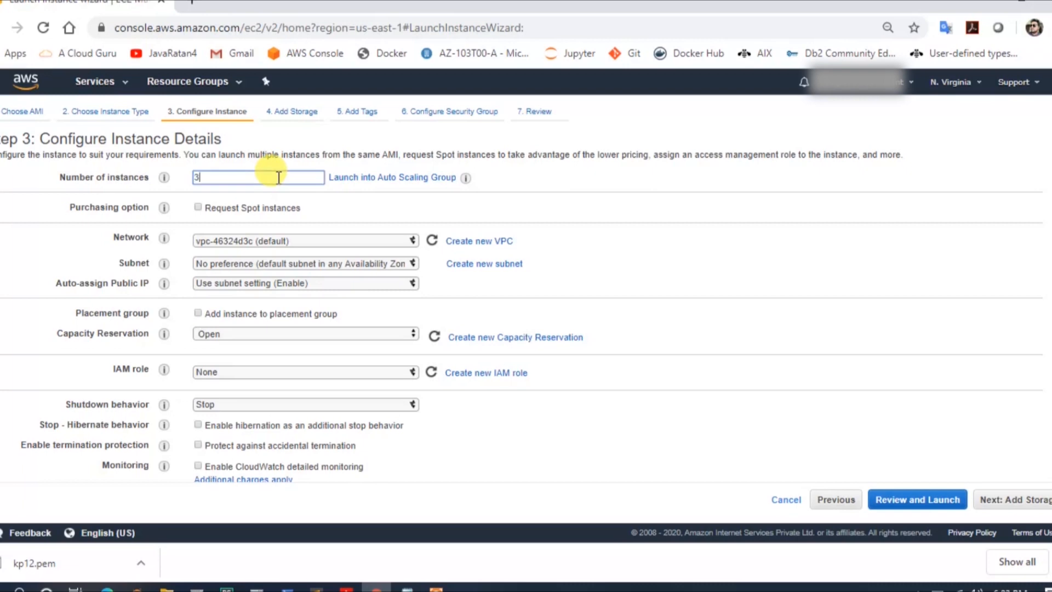
key("BackSpace")
type("100")
key("BackSpace")
key("BackSpace")
key("BackSpace")
type("10")
key("BackSpace")
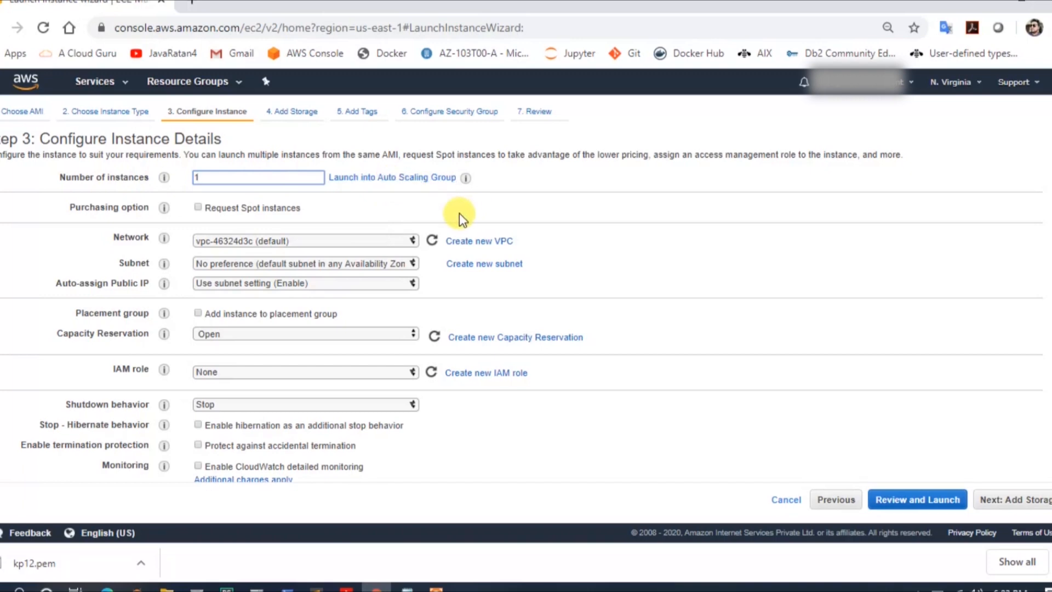
Check the available networks and set the subnet to subnet-3be7cb67, the default in us-east-1b
scroll(460, 216, "down", 1)
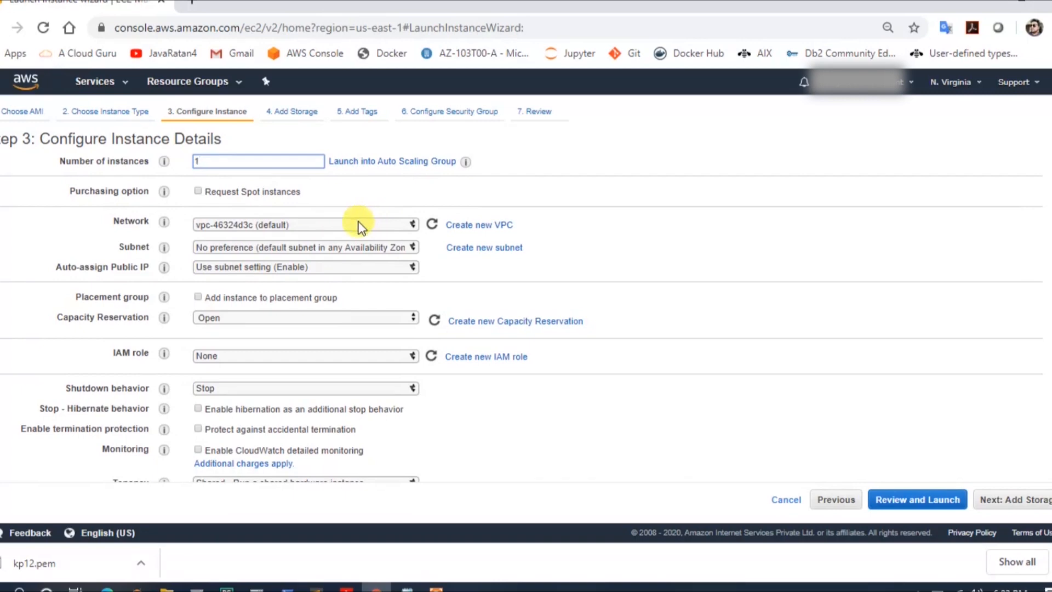
left_click(353, 223)
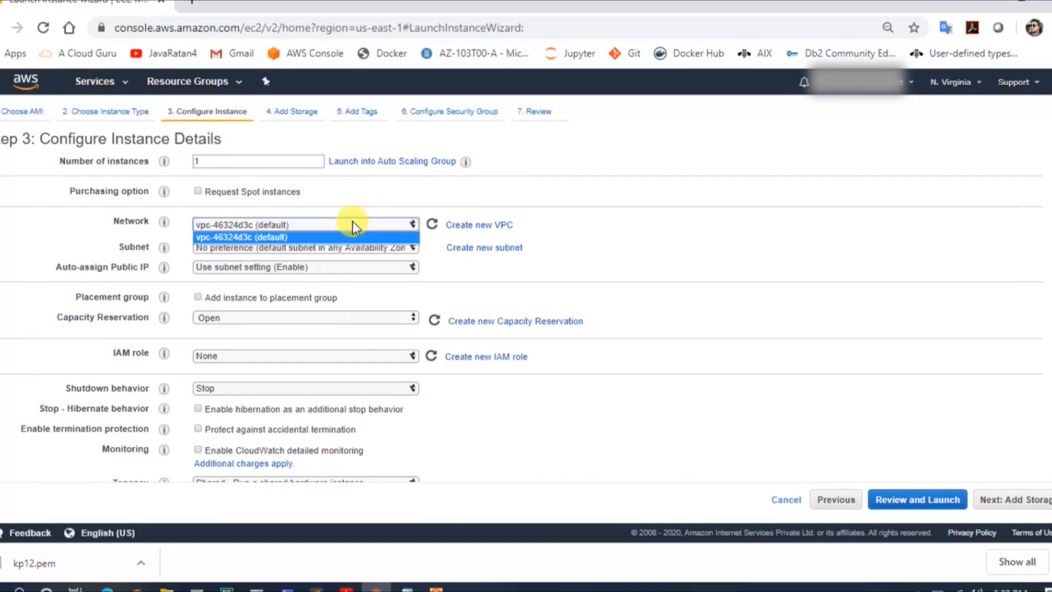
left_click(352, 225)
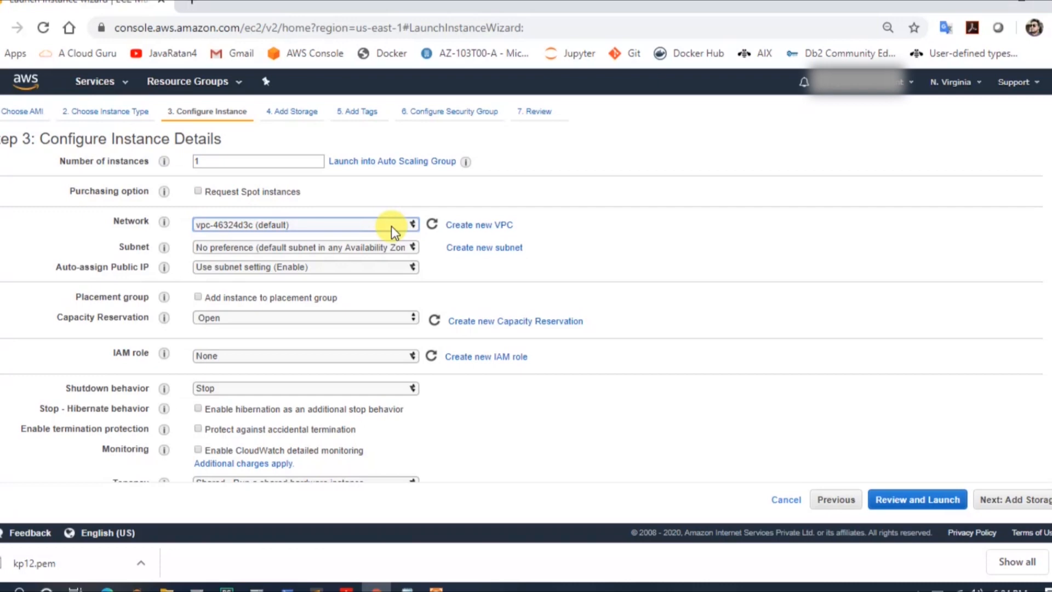
left_click(395, 245)
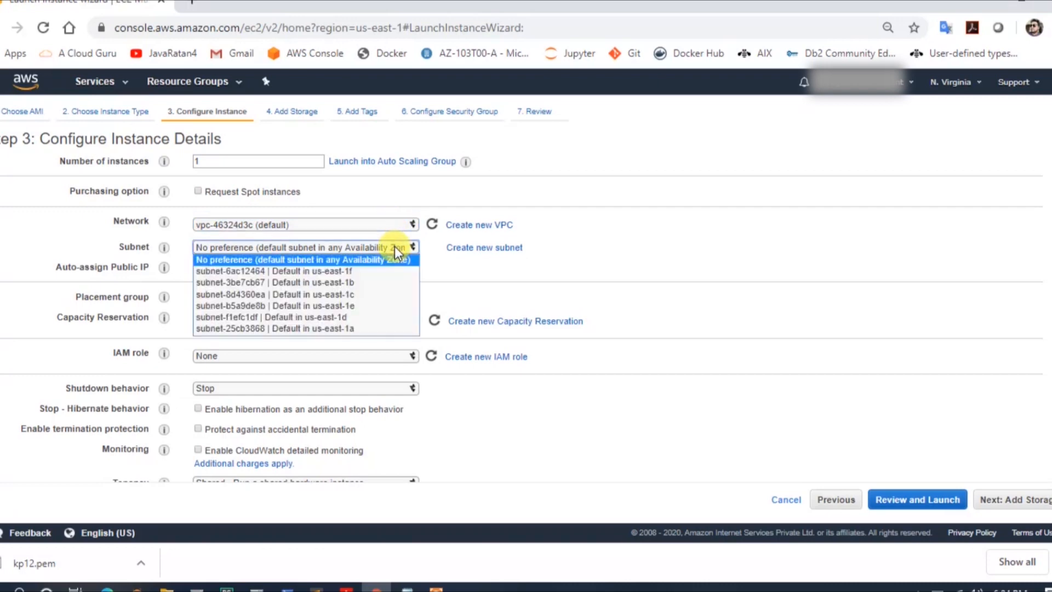
left_click(343, 282)
left_click(320, 281)
left_click(605, 300)
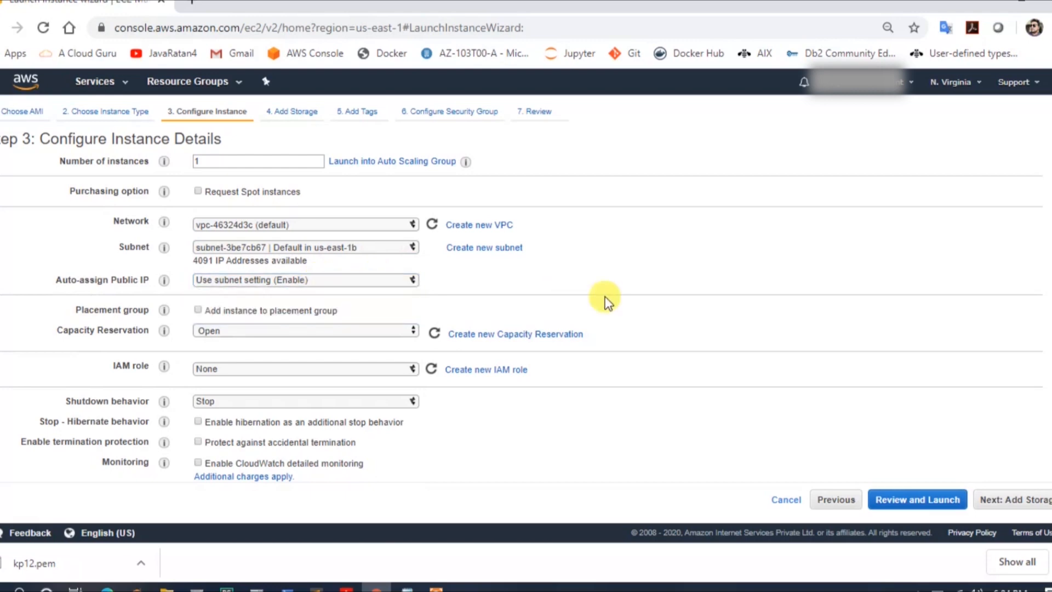
Review the remaining instance details and proceed with the default storage settings to the tags stage
scroll(605, 300, "down", 2)
scroll(605, 300, "down", 5)
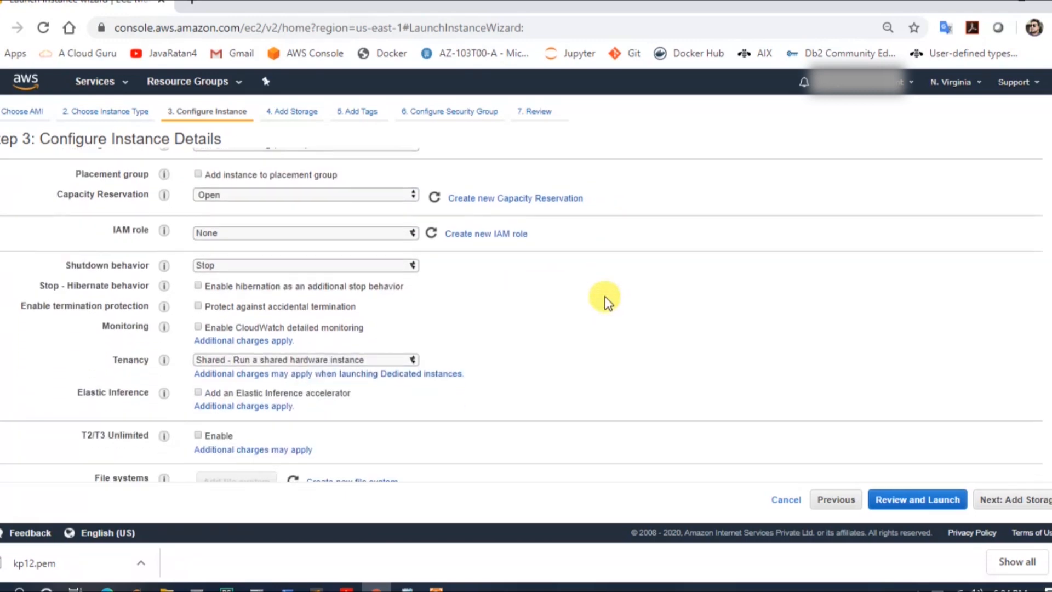
scroll(605, 297, "down", 2)
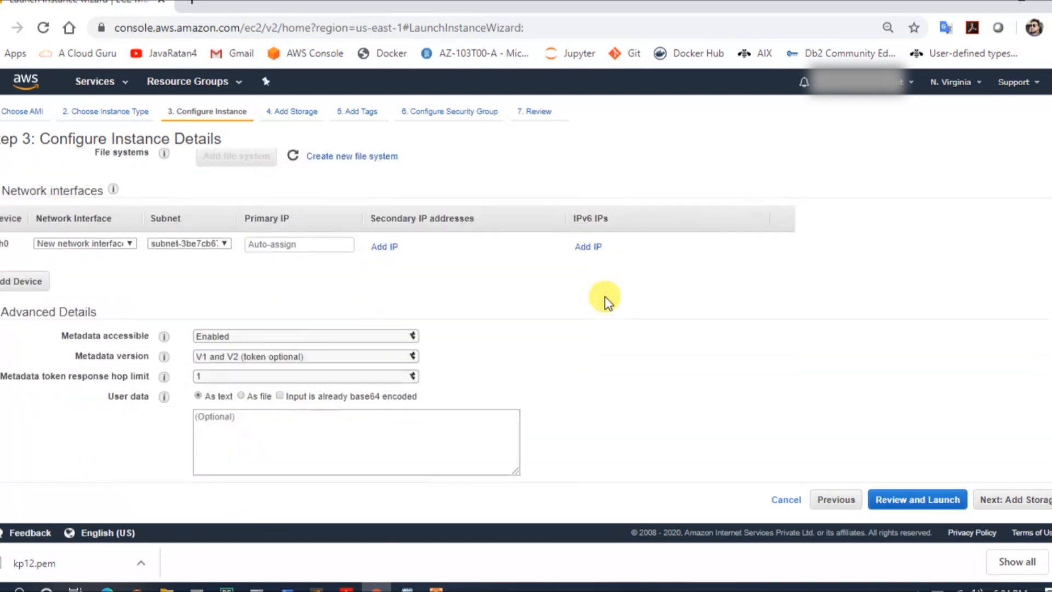
left_click(1013, 499)
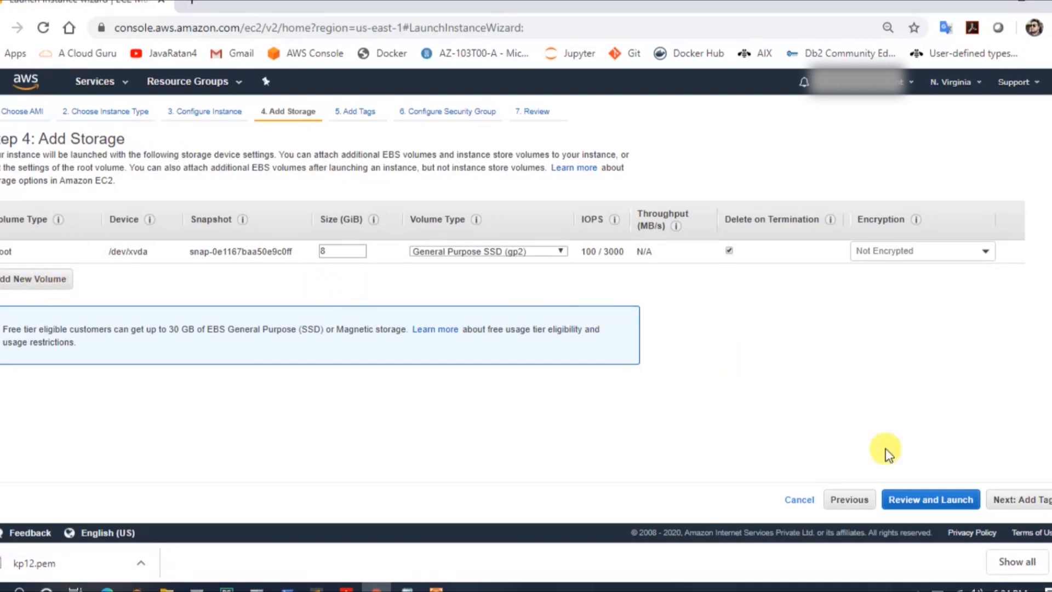
left_click(1014, 507)
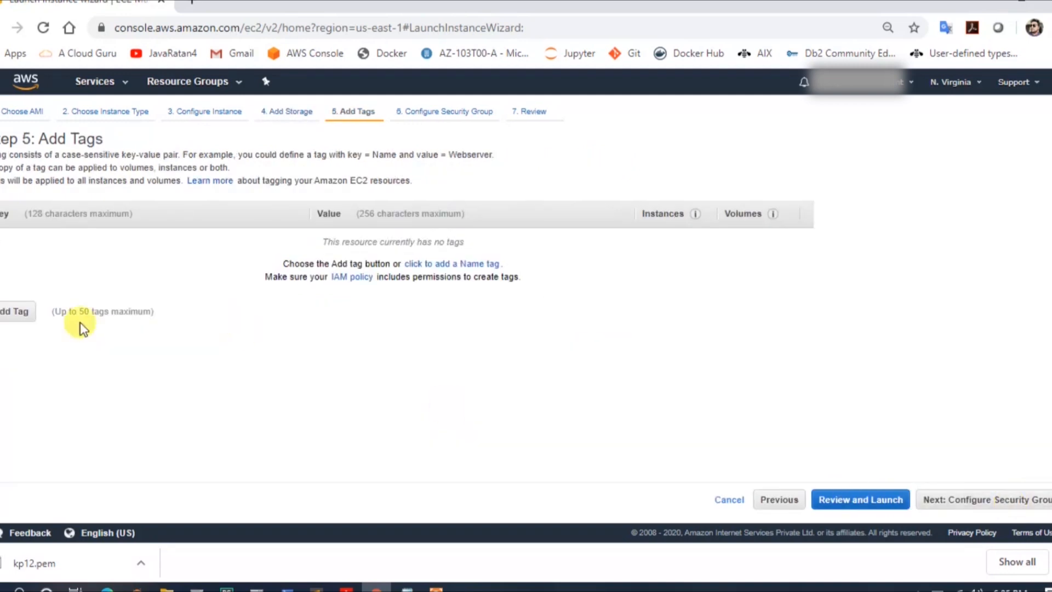
Add a tag with the key Name and the value Ec2DemoInstance
left_click(13, 313)
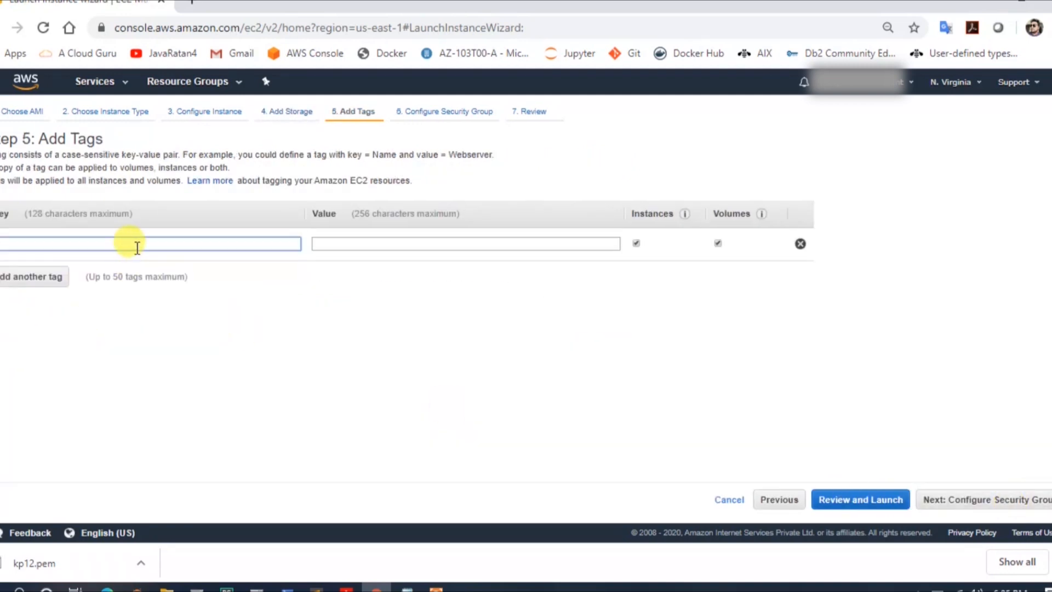
type("Name")
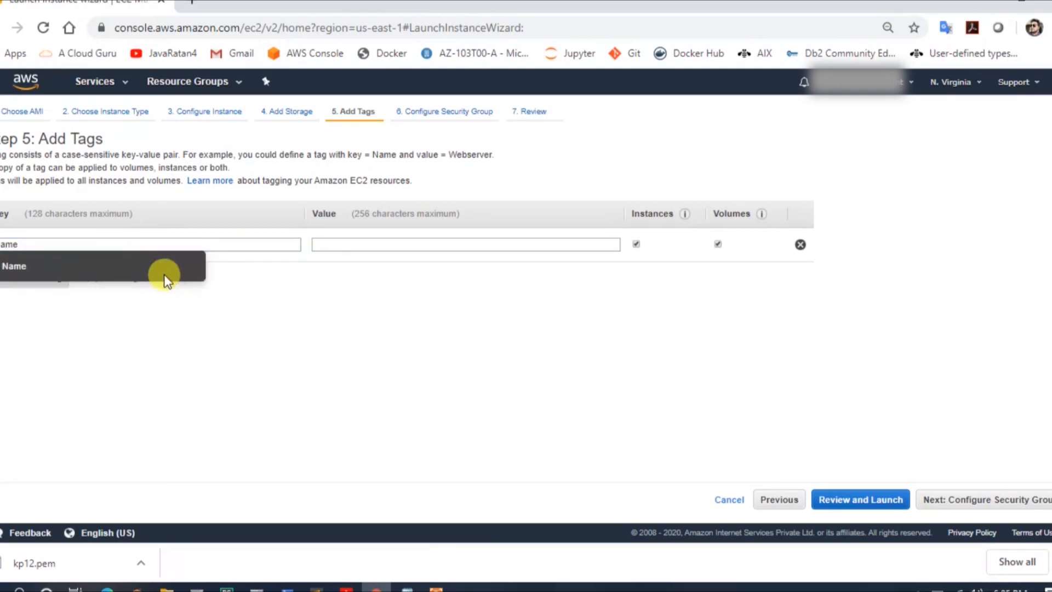
left_click(178, 270)
left_click(366, 247)
type("Ec2D")
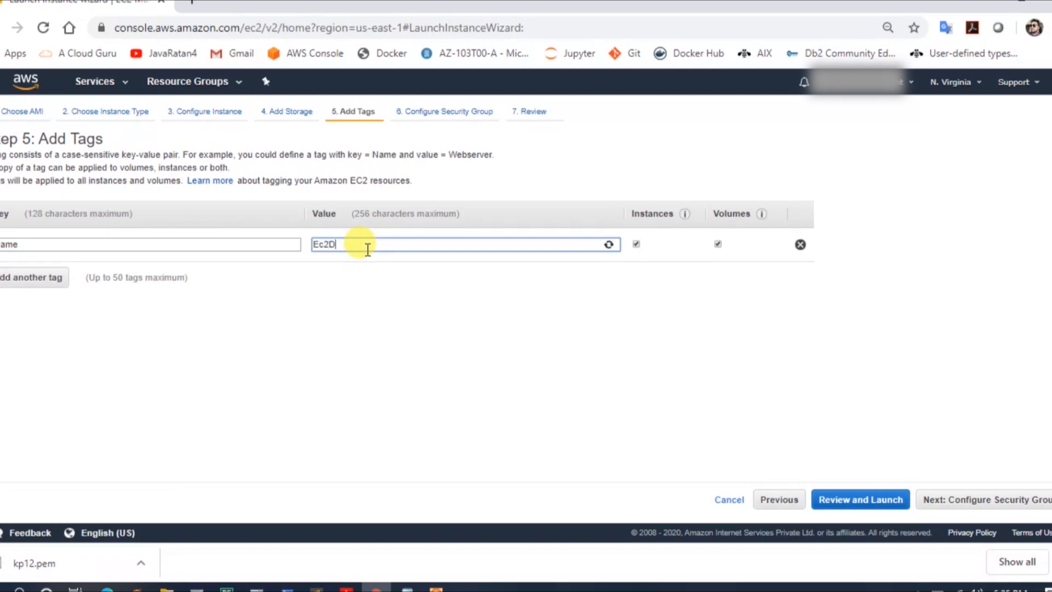
type("emoInstance")
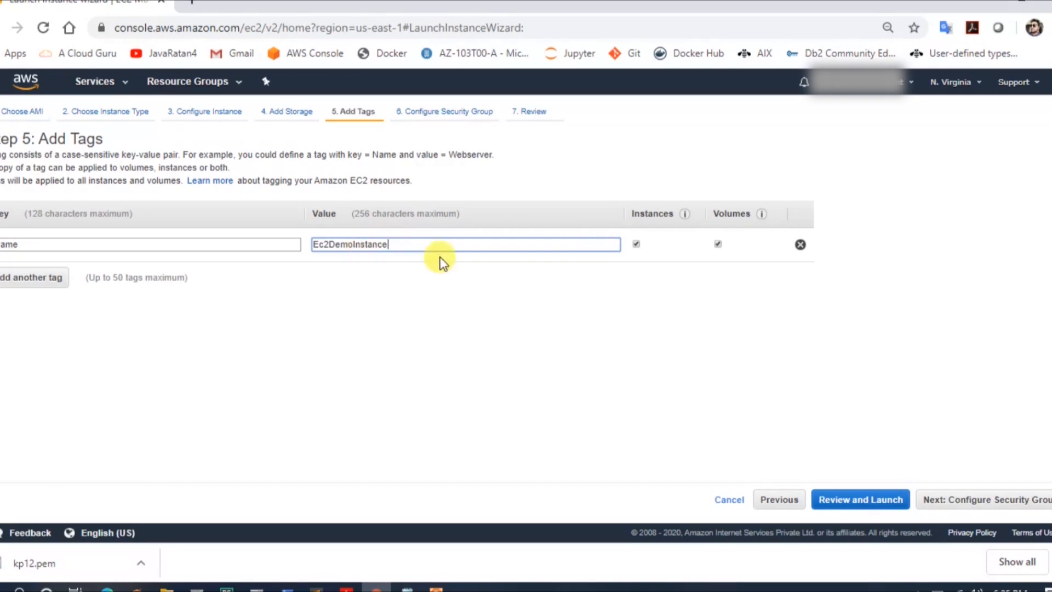
Add a second tag with the key Department and the value Finance, and continue to the security group stage
left_click(42, 283)
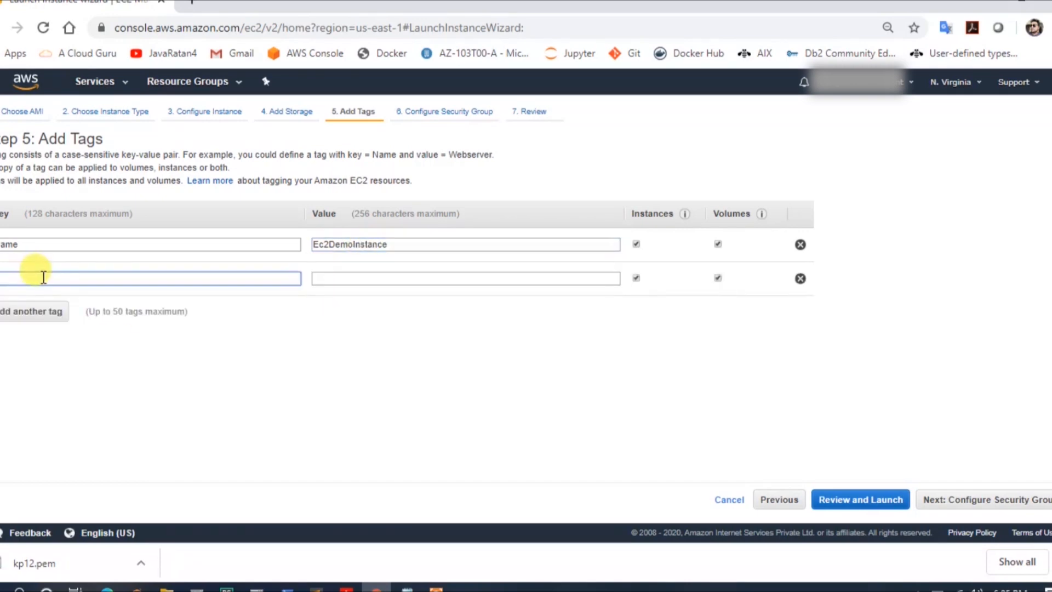
type("Dep")
type("artment")
left_click(373, 280)
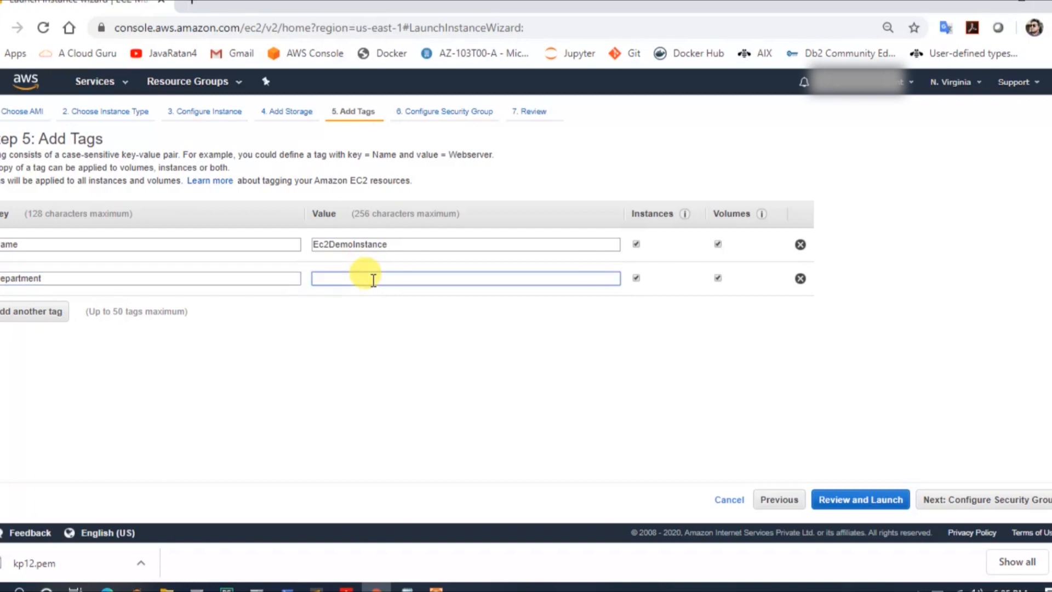
type("Fina")
key("BackSpace")
key("BackSpace")
type("nance")
left_click(1004, 500)
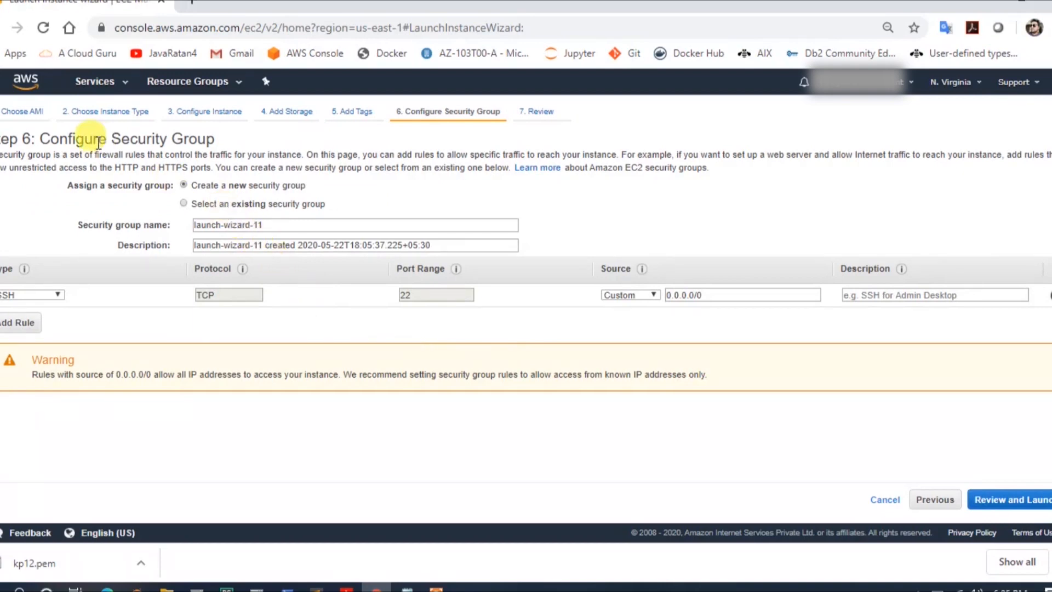
Name the new security group SG12 and set its description to SG12demo
left_click_drag(47, 155, 250, 166)
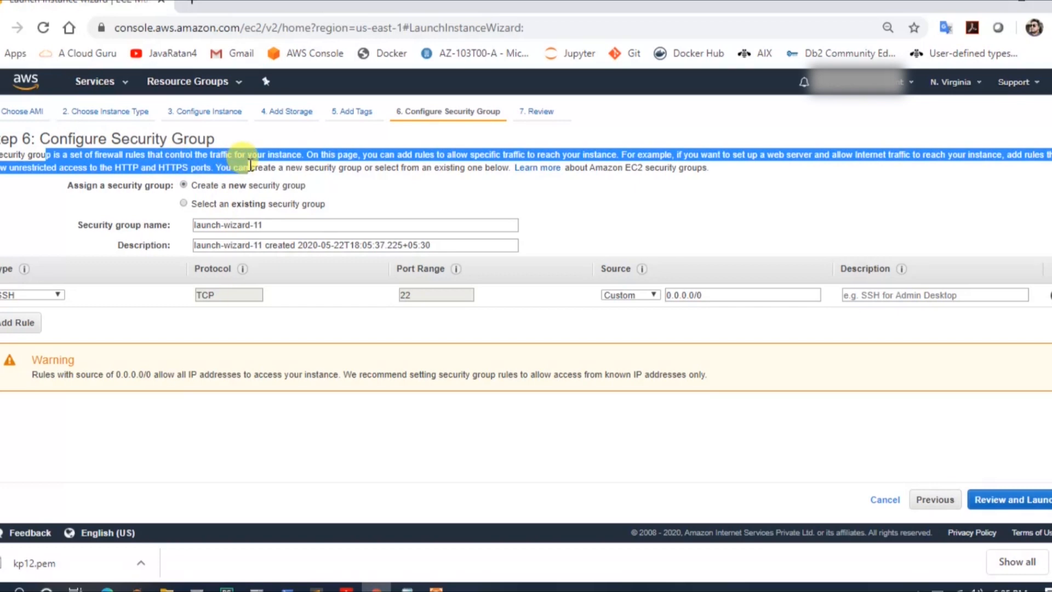
left_click(501, 204)
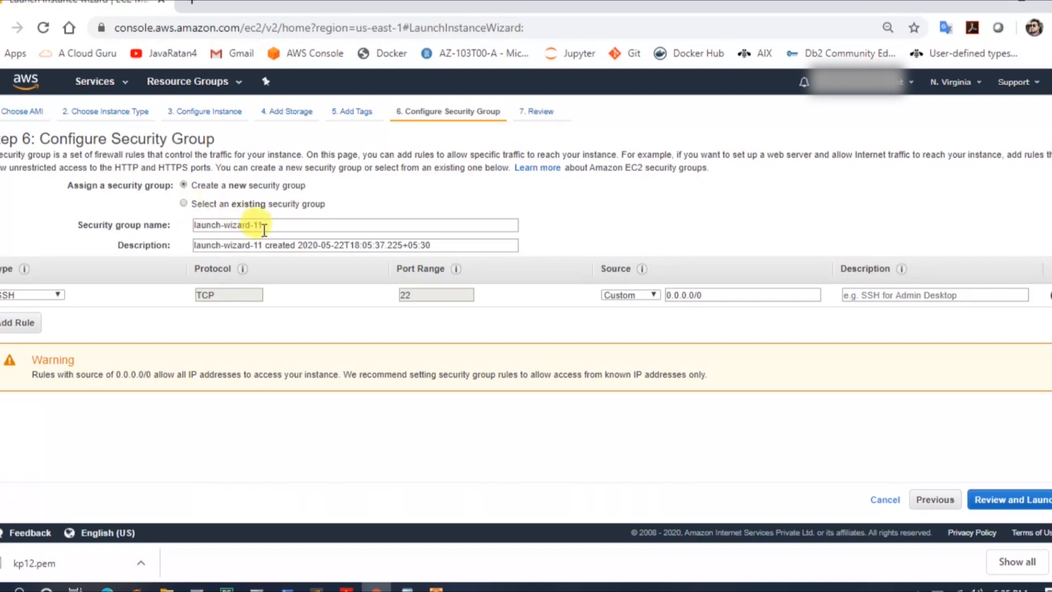
left_click_drag(262, 225, 190, 224)
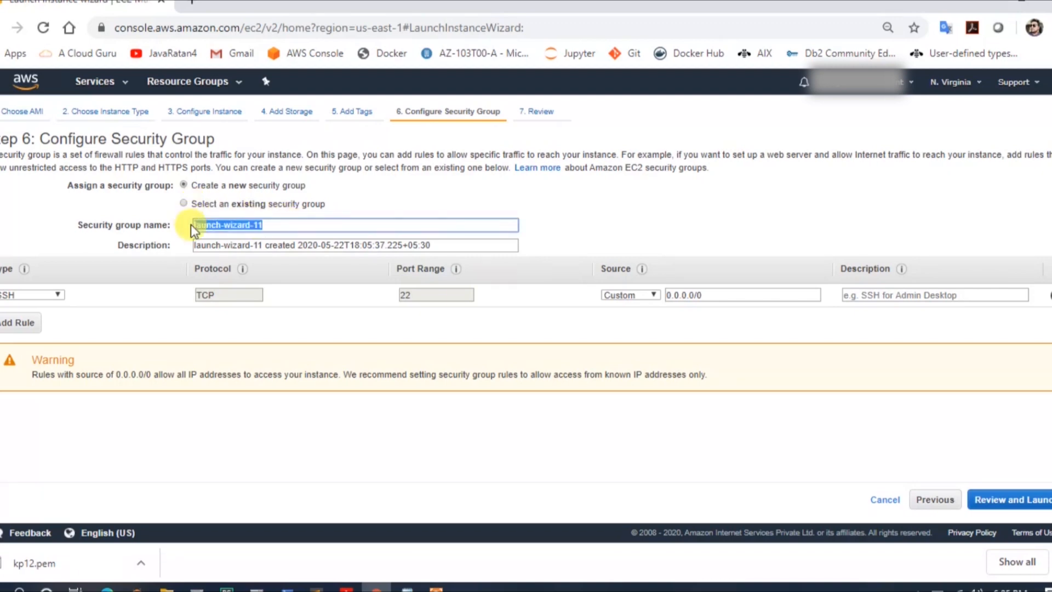
type("s")
left_click(455, 244)
left_click_drag(432, 245, 182, 263)
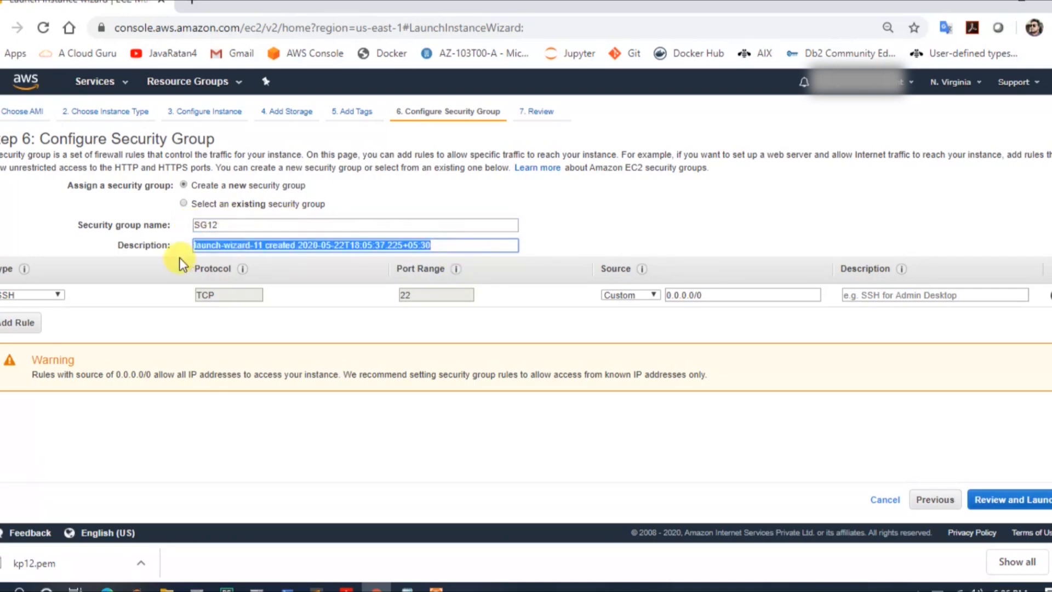
type("SG12")
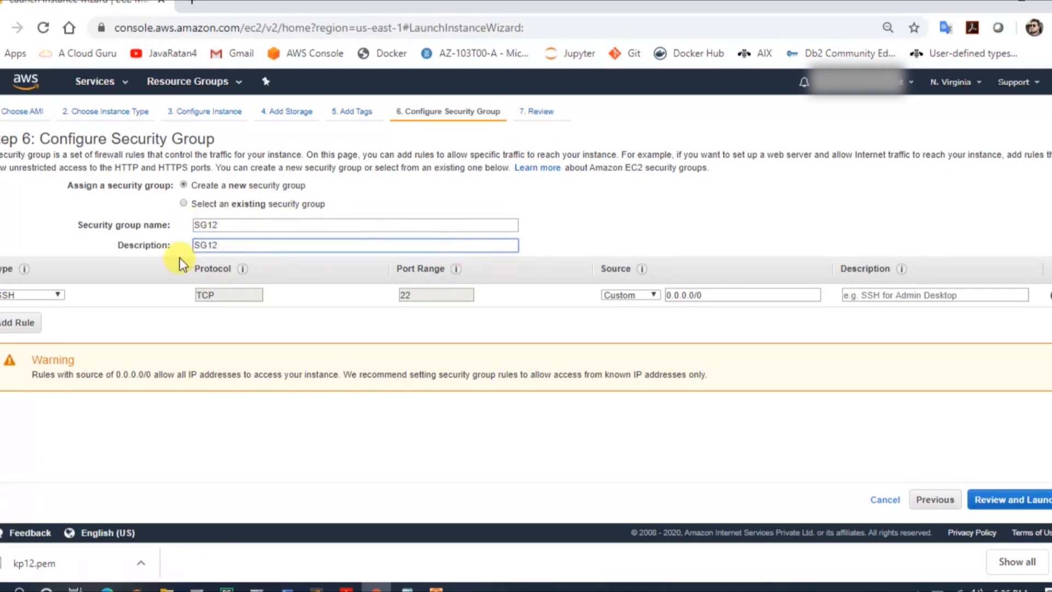
type("demo")
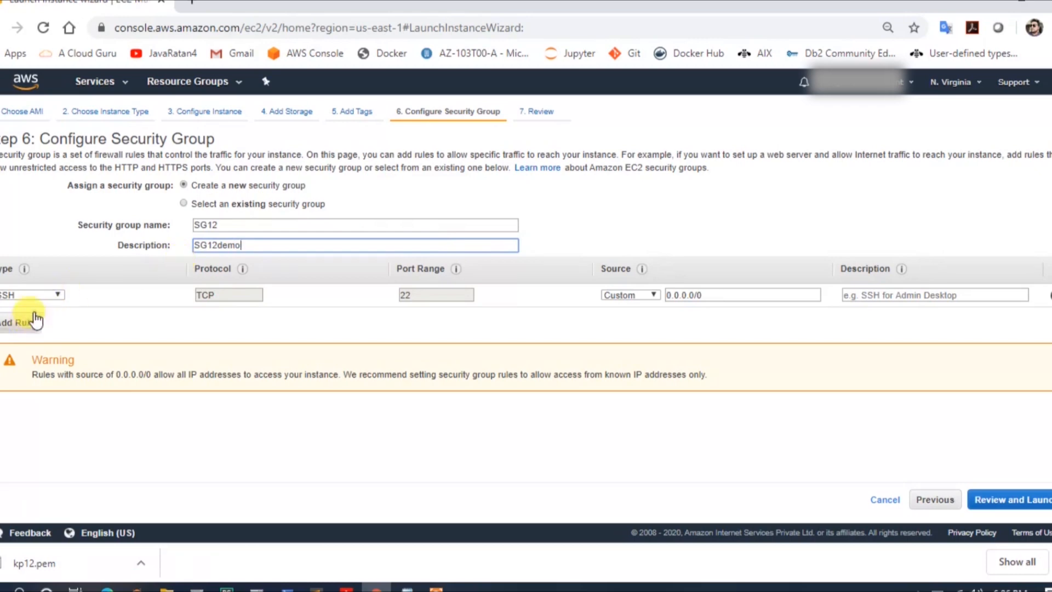
Keep the SSH rule with source 0.0.0.0/0, describe it as ssh, and proceed to the launch review
left_click(50, 296)
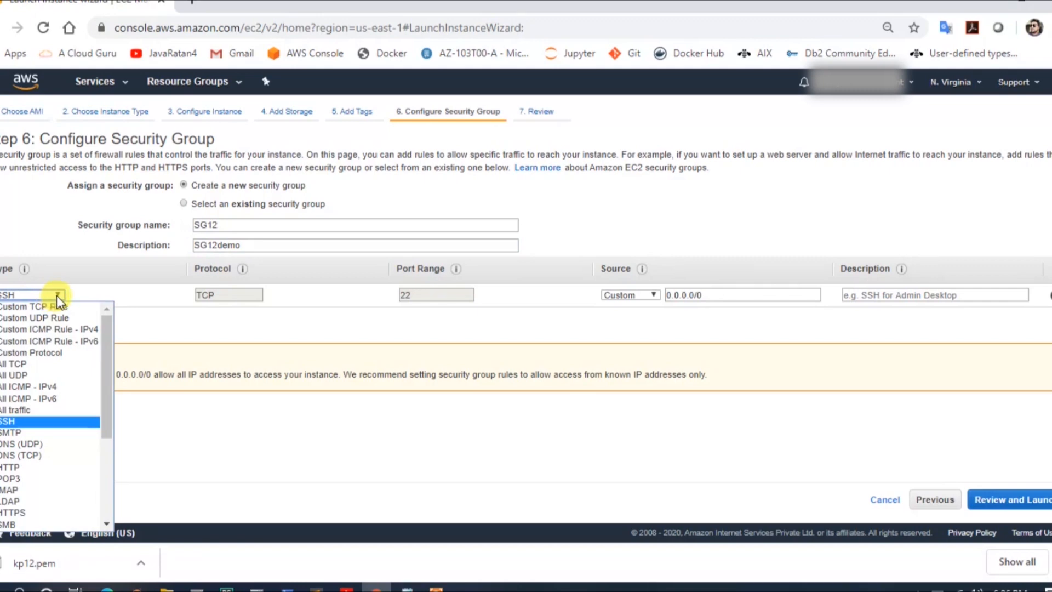
left_click(149, 323)
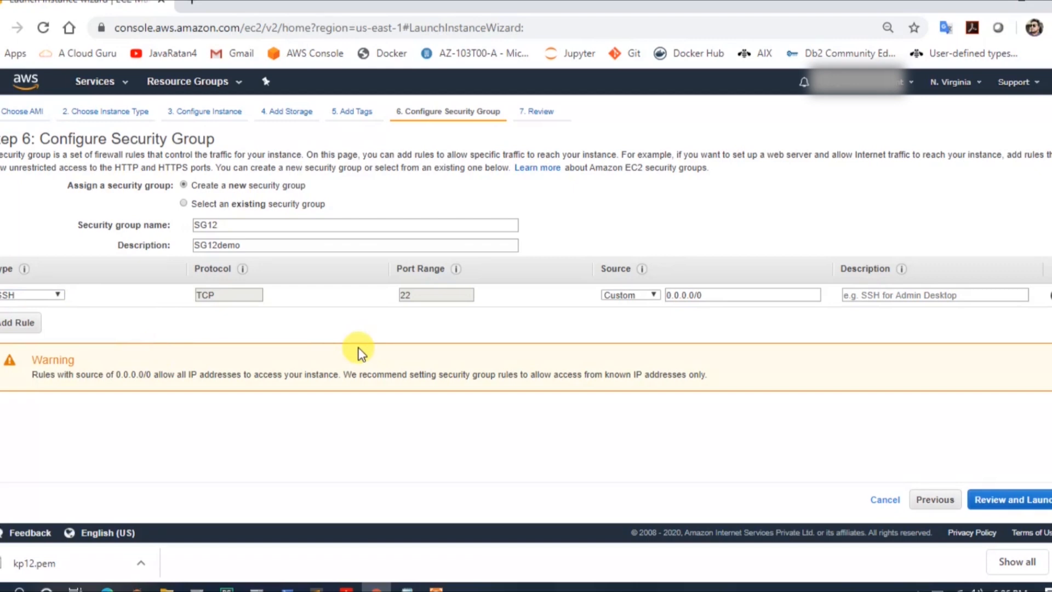
left_click_drag(711, 295, 661, 293)
left_click(704, 320)
left_click(877, 294)
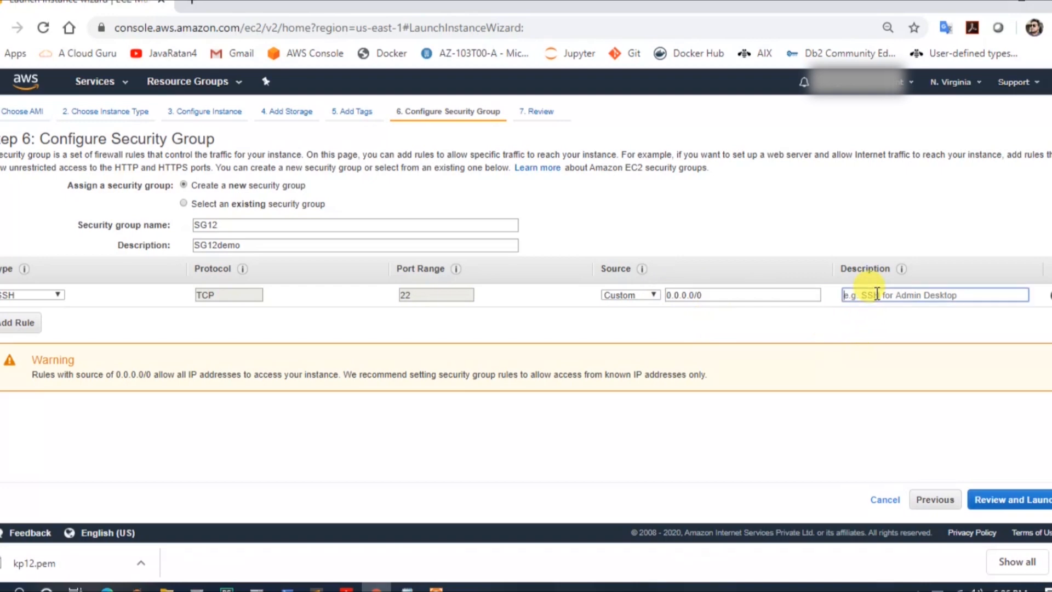
type("ssh")
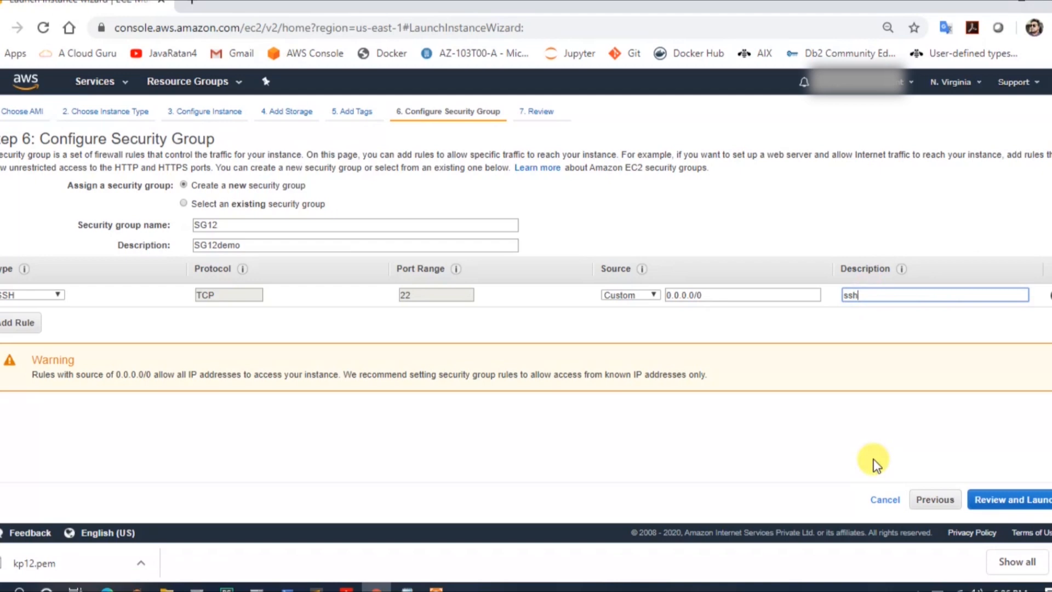
left_click(1020, 507)
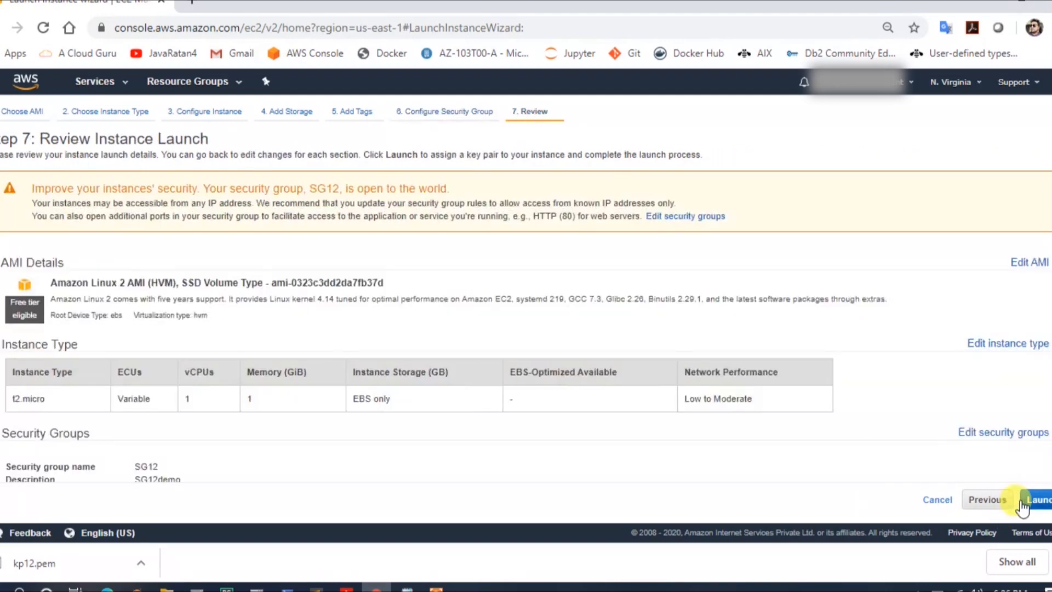
Review the instance launch summary and proceed to the key pair selection
scroll(880, 441, "down", 3)
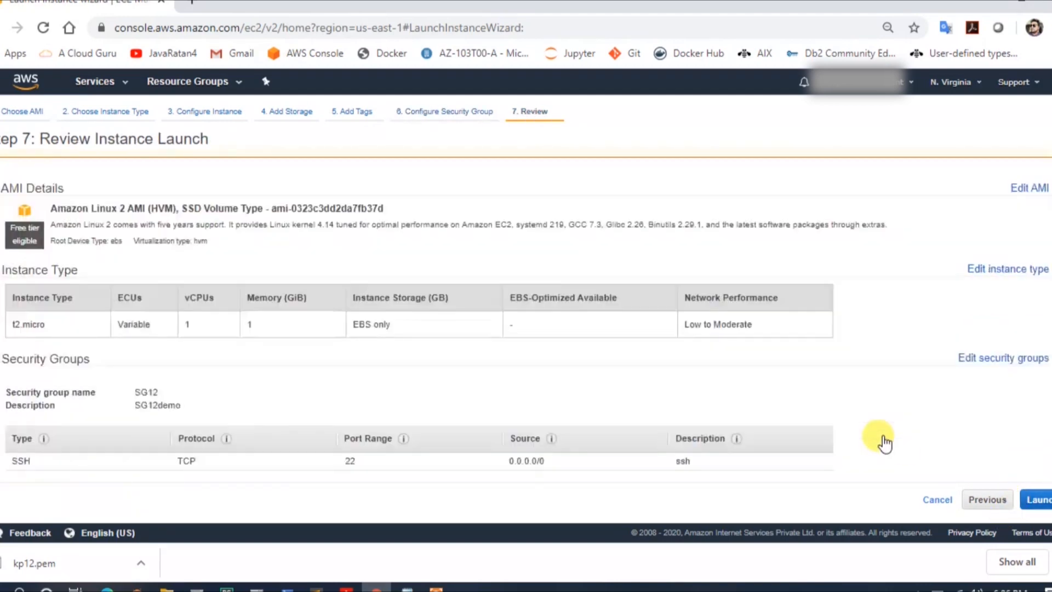
scroll(809, 376, "up", 3)
scroll(810, 375, "down", 3)
left_click(1038, 499)
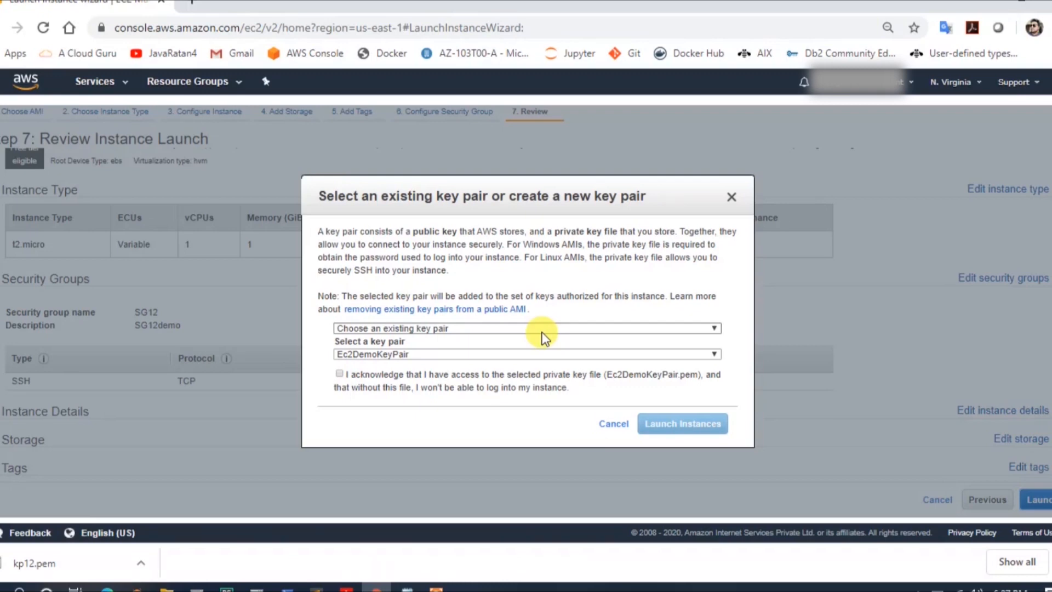
Create and download a new key pair named demokp121, and try to launch the instance
left_click(543, 329)
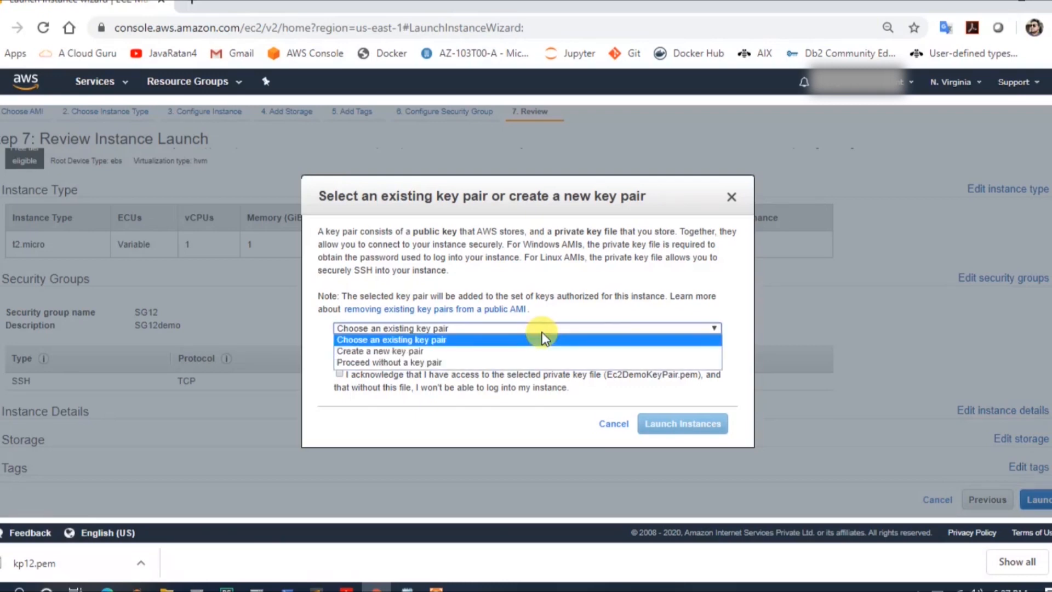
left_click(503, 351)
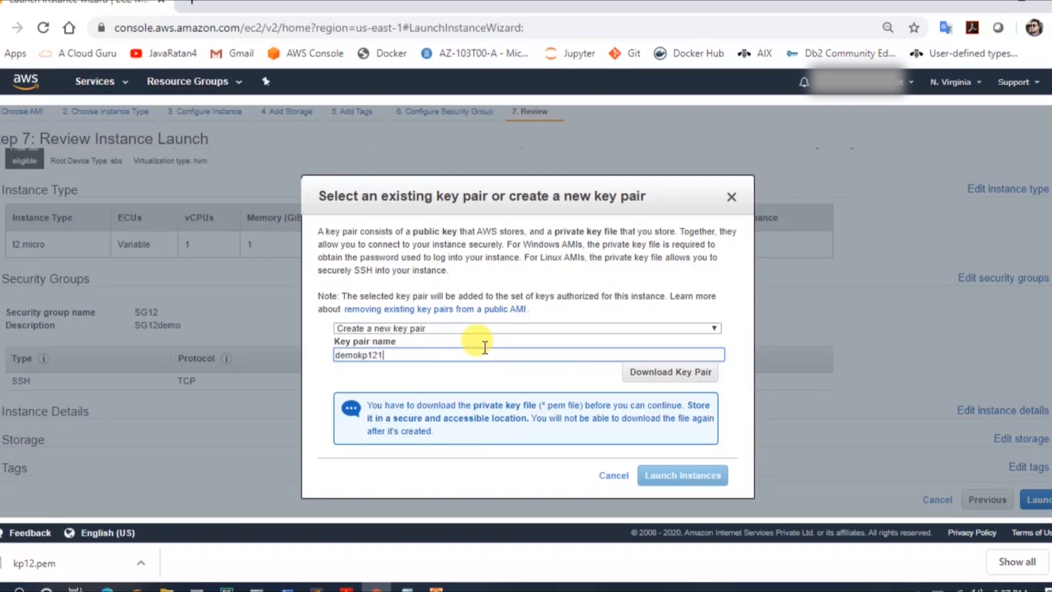
left_click(657, 378)
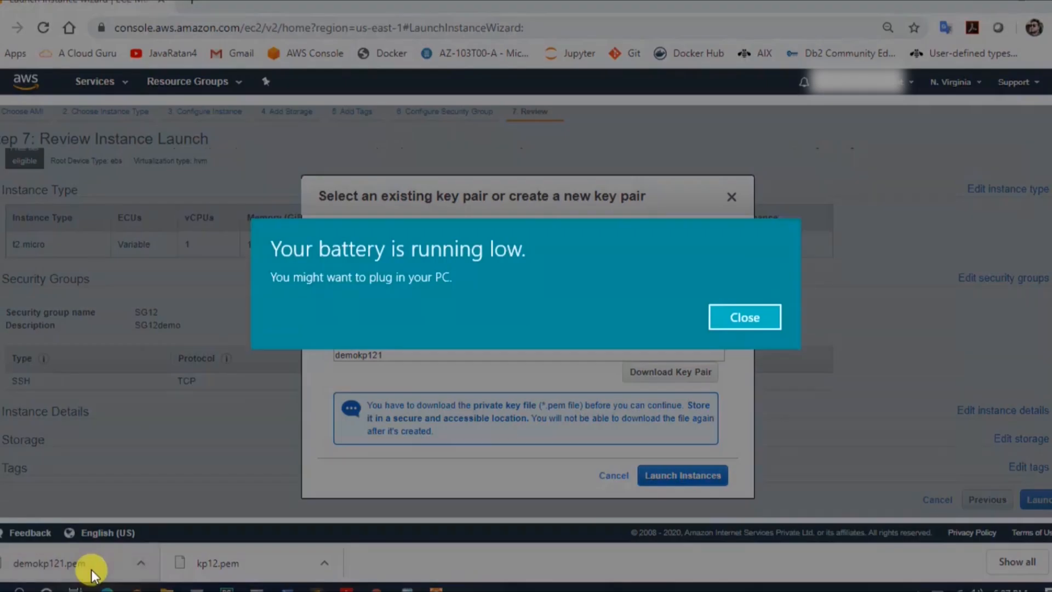
left_click(744, 312)
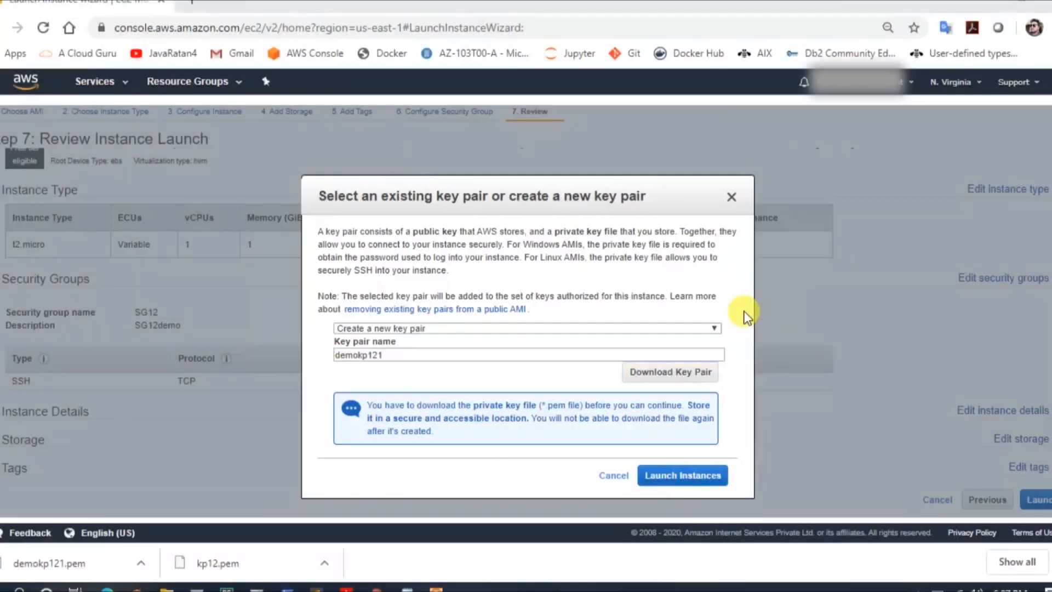
left_click(682, 480)
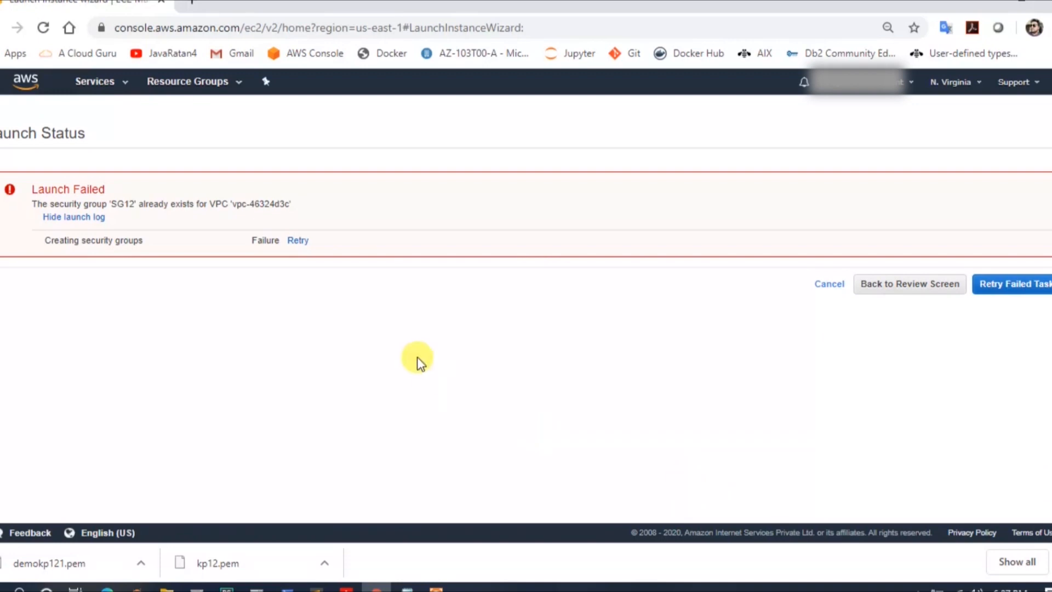
Return to the security group settings, rename the group to SG121, and proceed to the launch review
left_click(74, 216)
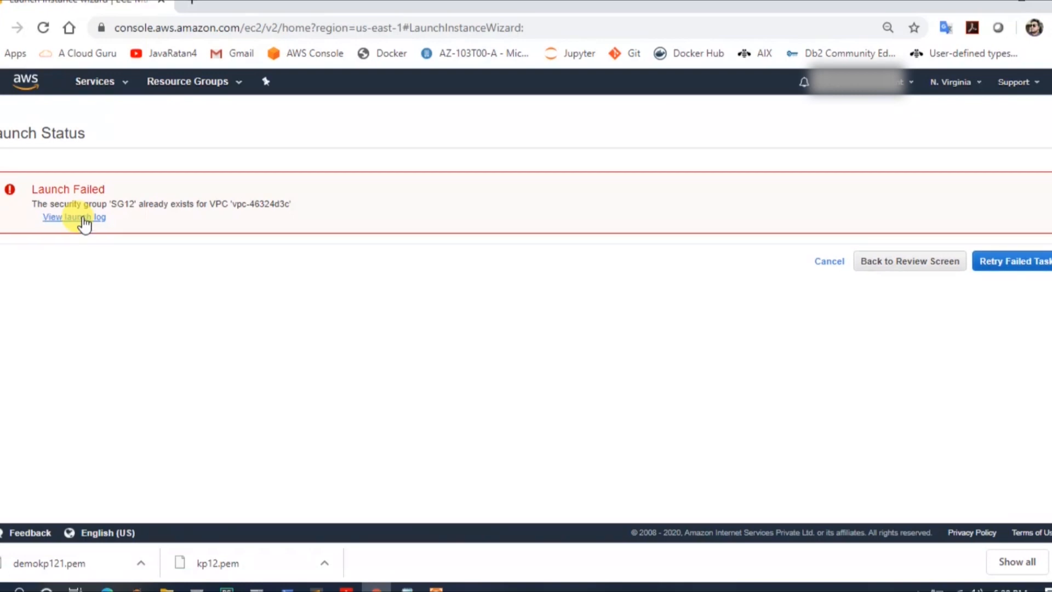
left_click(893, 263)
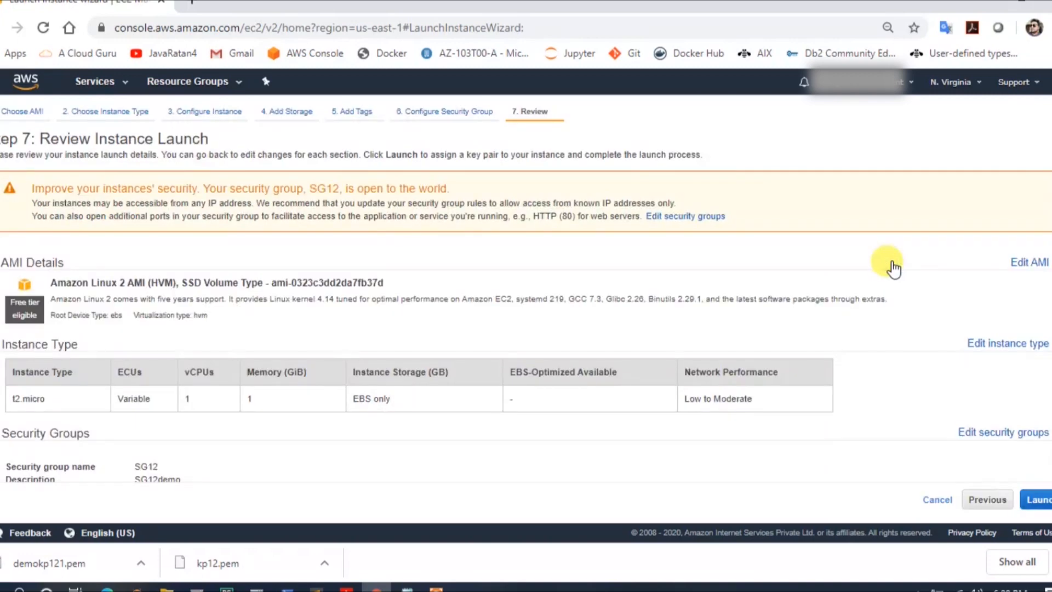
left_click(992, 500)
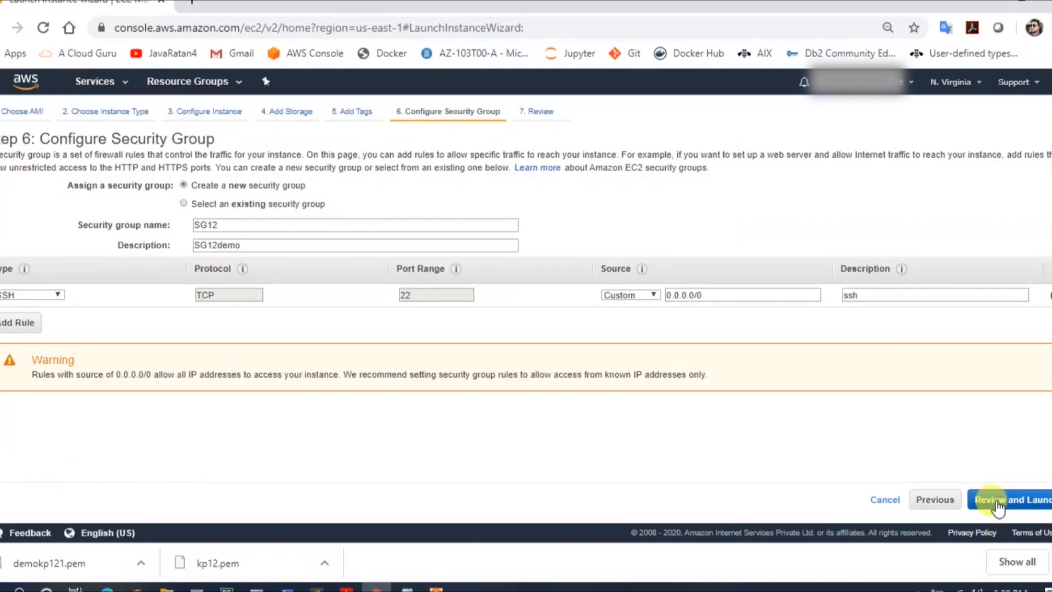
left_click(421, 227)
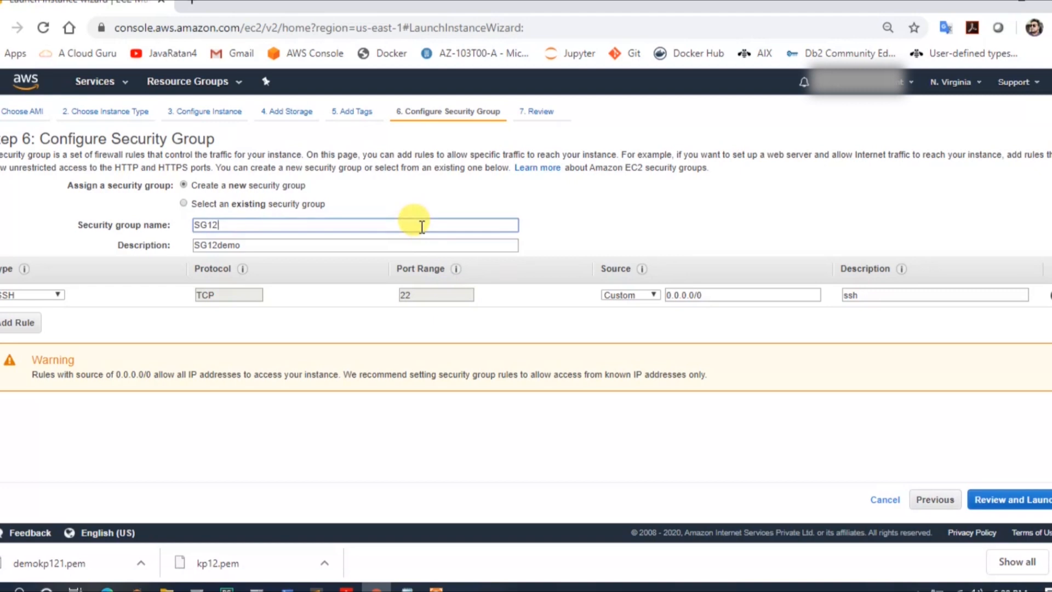
type("1")
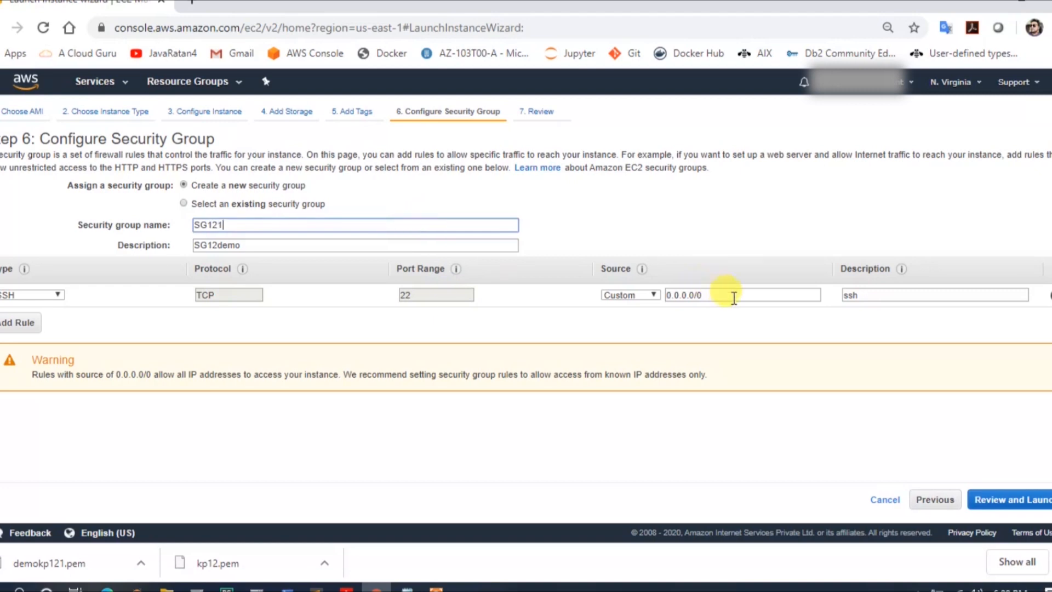
left_click(1045, 503)
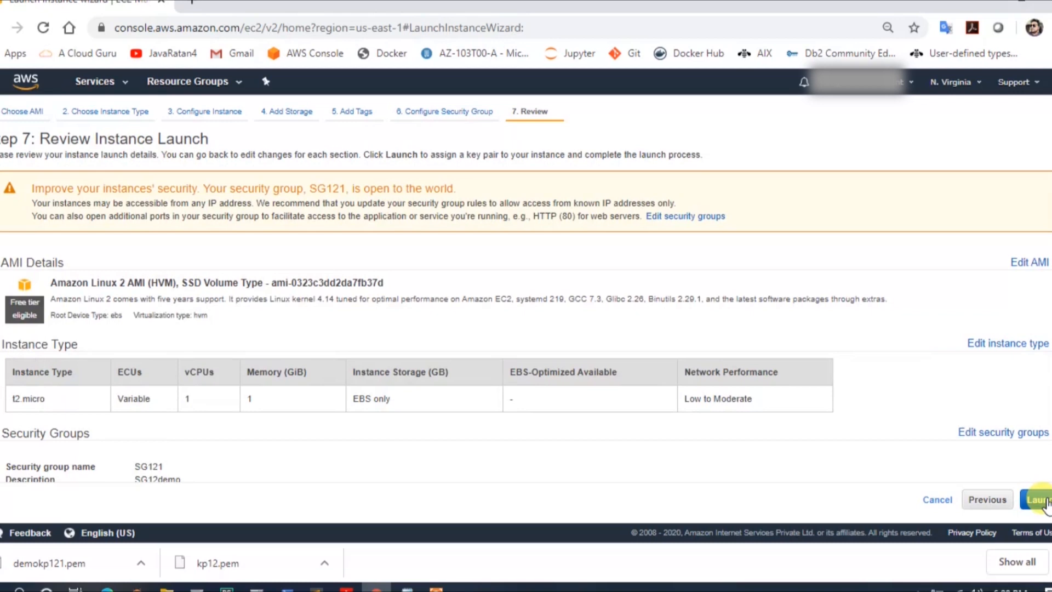
Launch the instance with the existing key pair demokp121, acknowledging access to its private key file, and show the launch log
left_click(1044, 500)
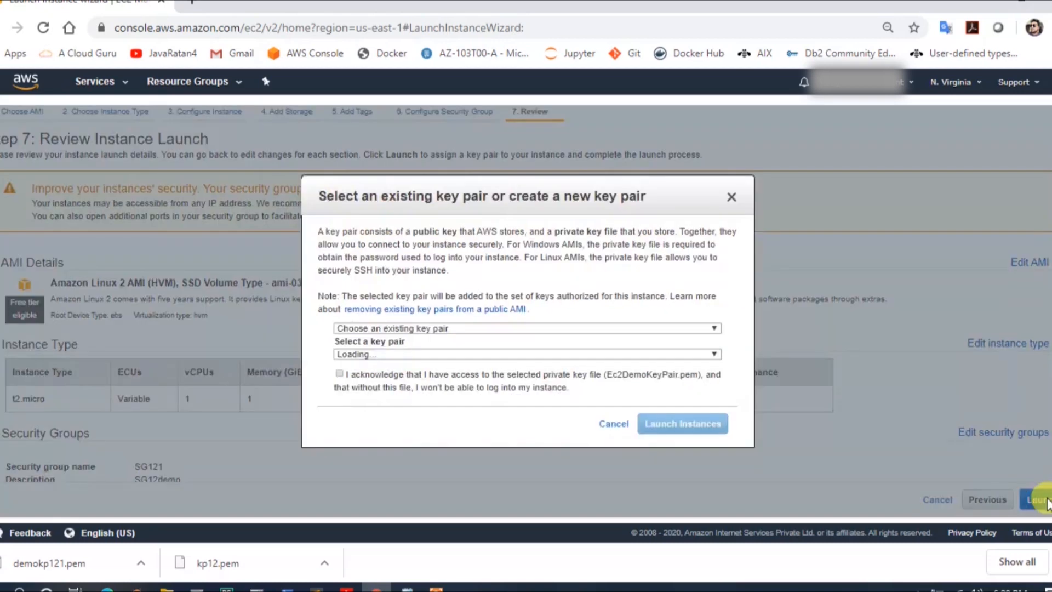
left_click(557, 373)
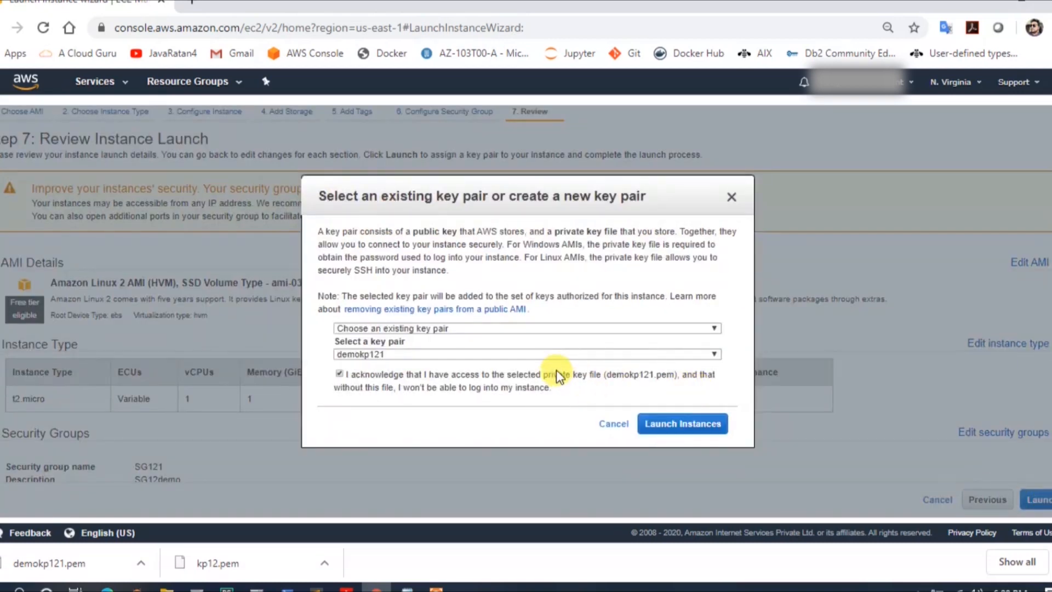
left_click(685, 423)
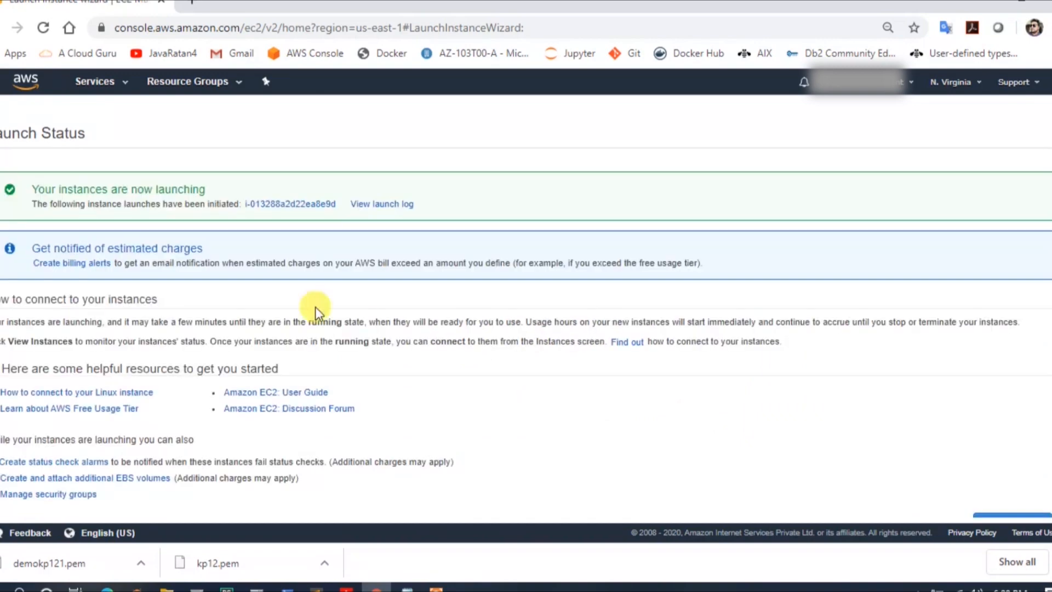
left_click(362, 210)
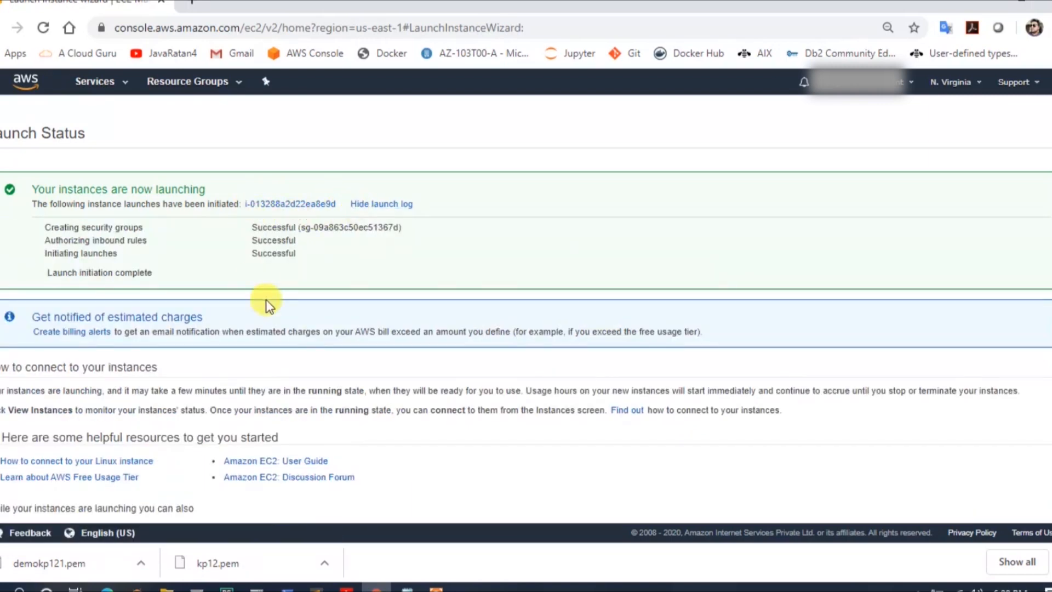
Open the newly launched instance in the instance list and clear the instance ID filter to list all instances
left_click(300, 204)
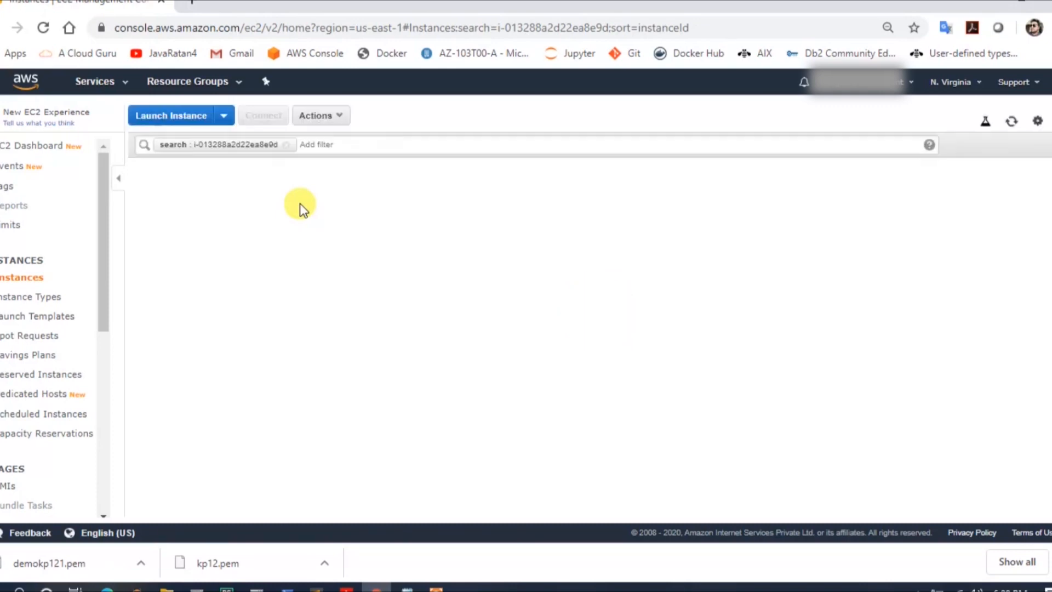
left_click(288, 145)
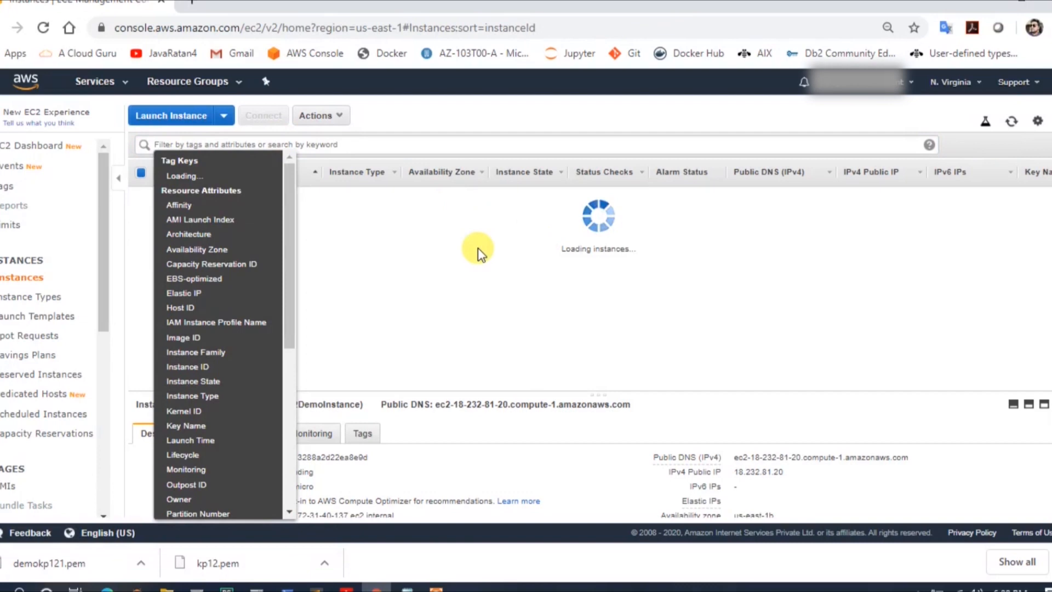
left_click(478, 249)
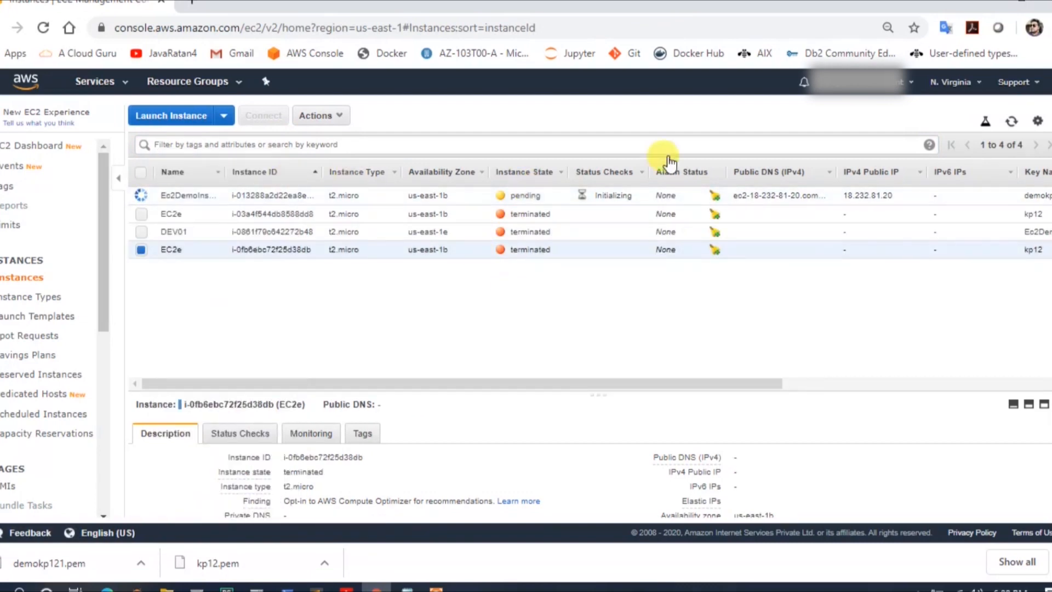
Refresh the instance list repeatedly to check the state of the newly launched instance
left_click(1011, 124)
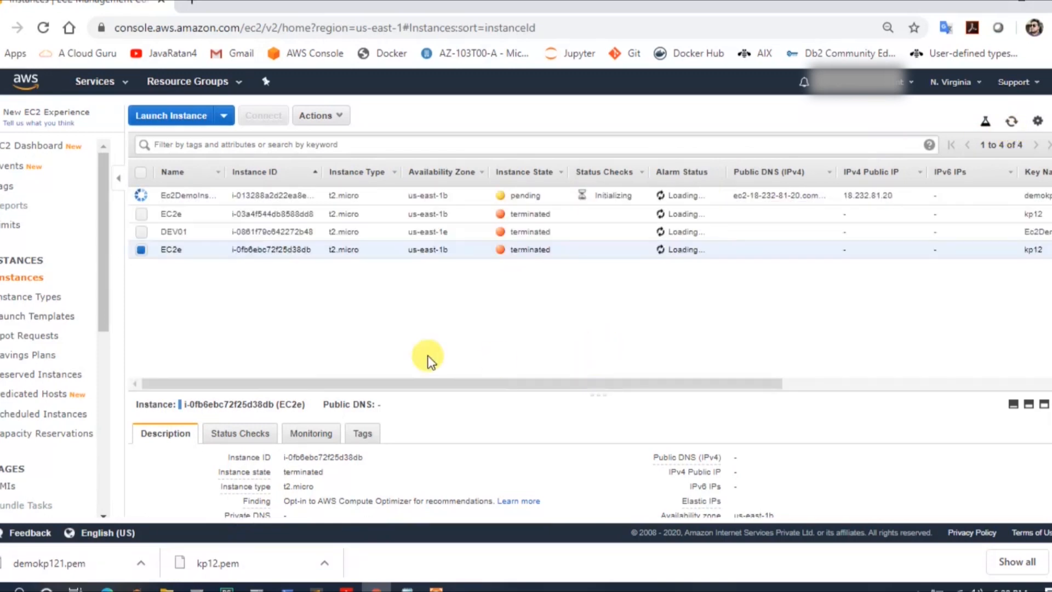
left_click(1012, 123)
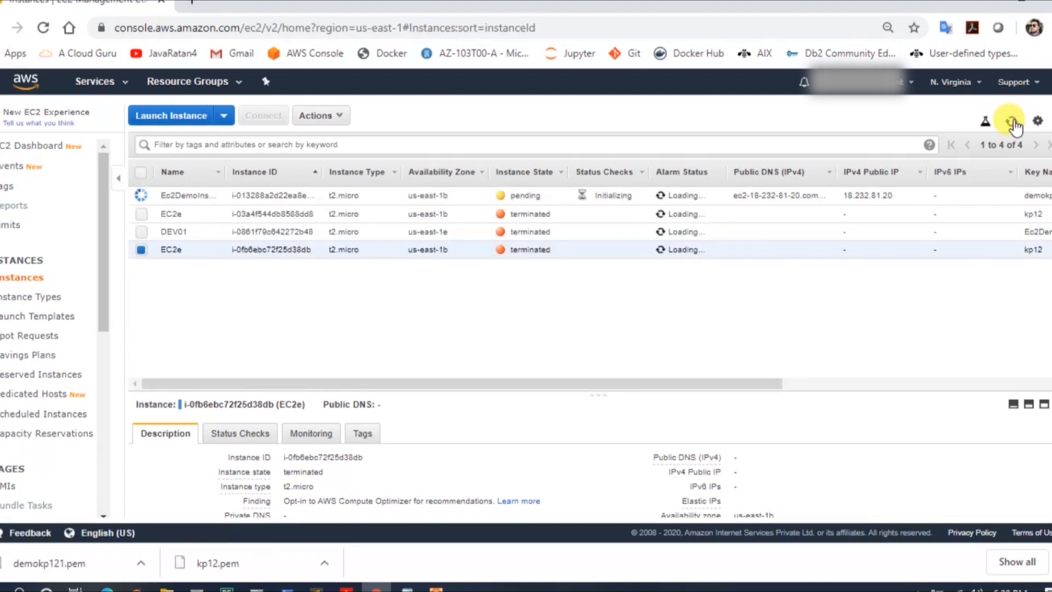
left_click(1012, 124)
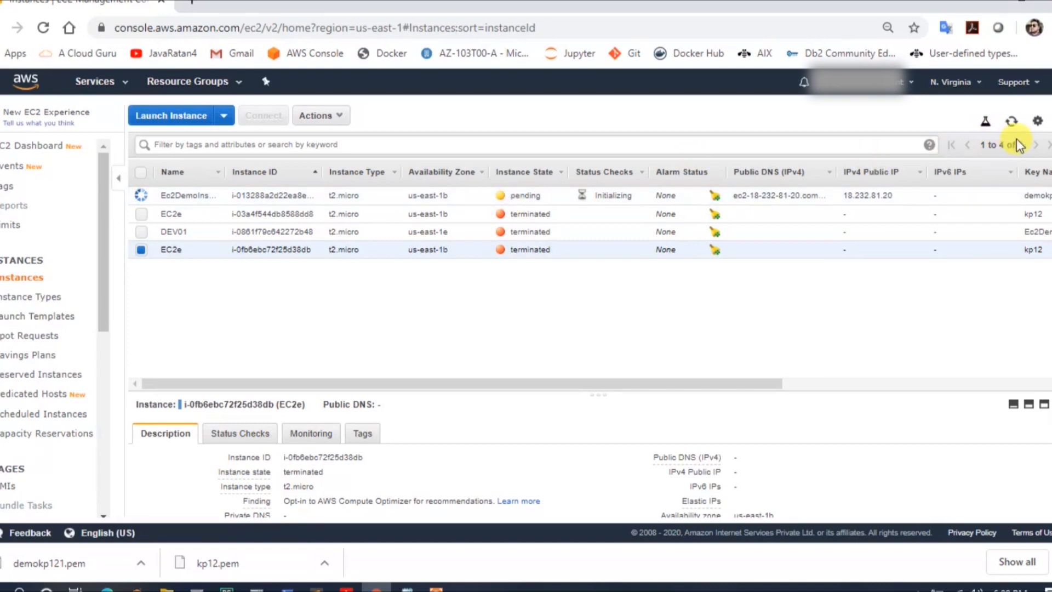
left_click(1012, 125)
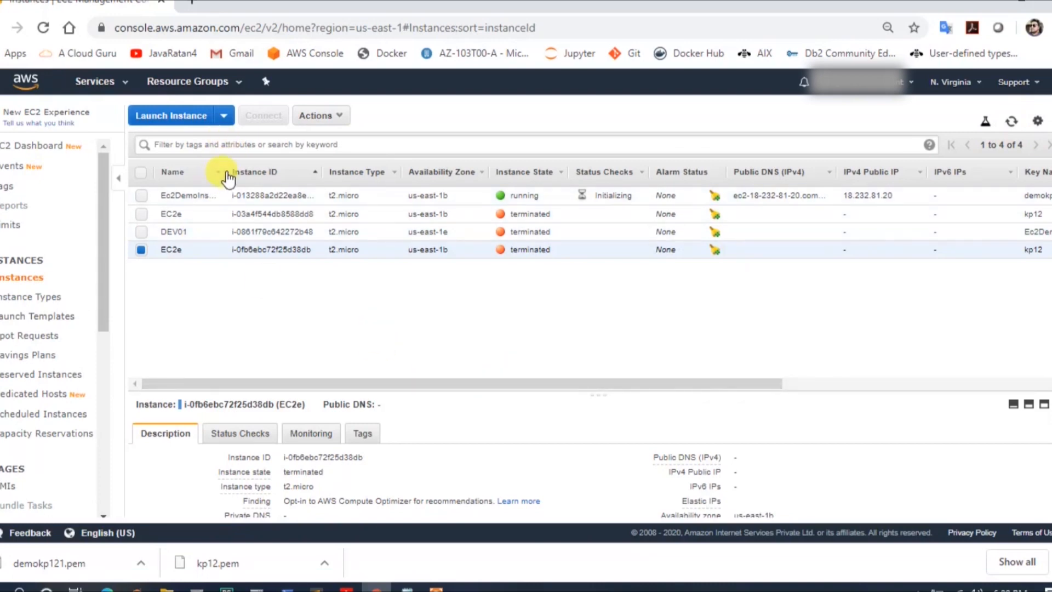
Widen the Name column, and review the remaining list columns and the selected terminated instance's description
left_click_drag(223, 171, 252, 171)
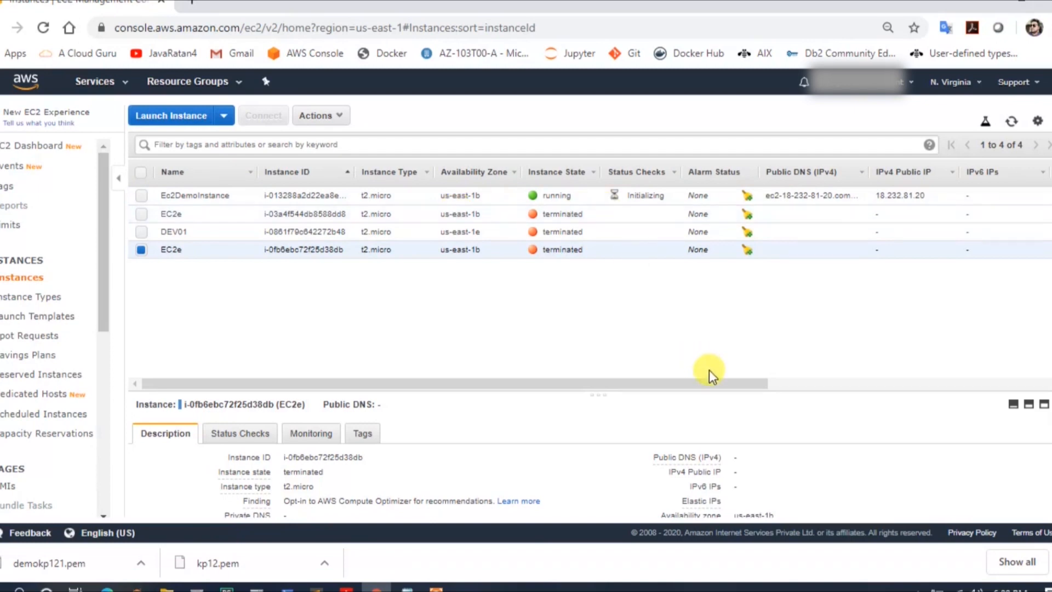
left_click_drag(728, 383, 854, 373)
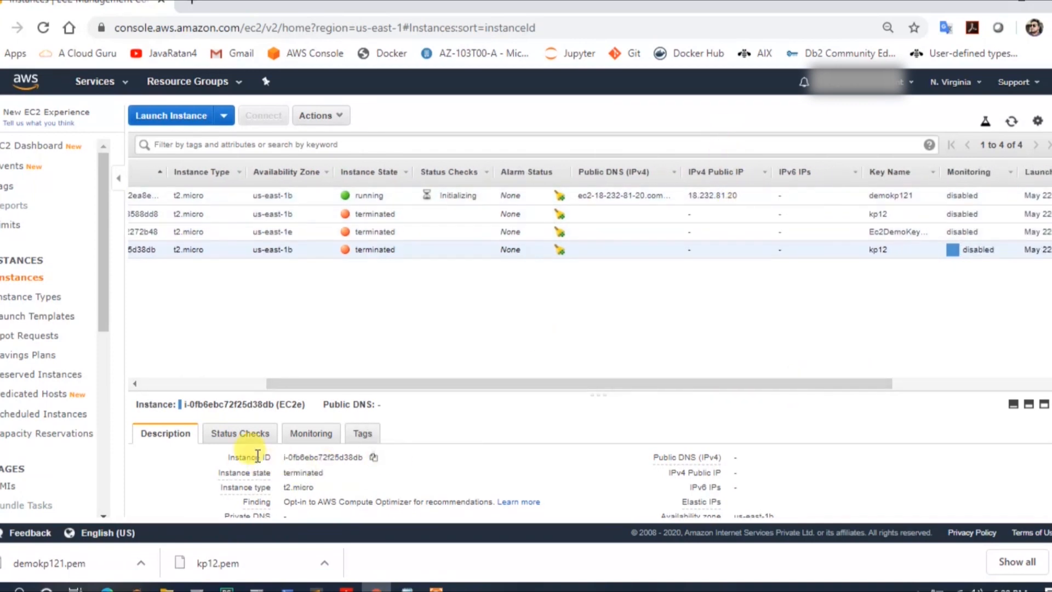
scroll(349, 457, "down", 3)
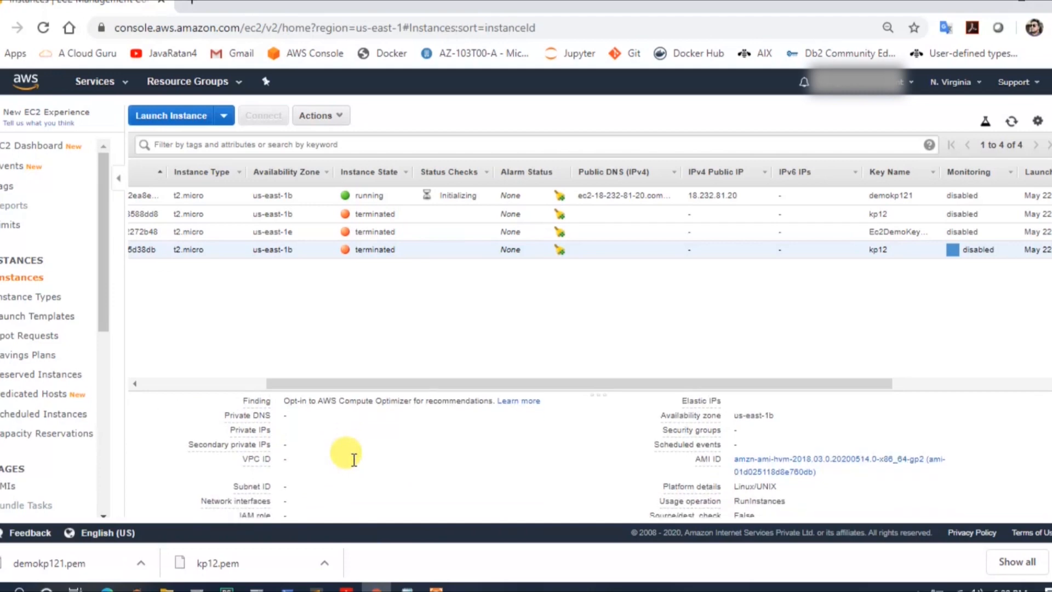
scroll(353, 459, "down", 5)
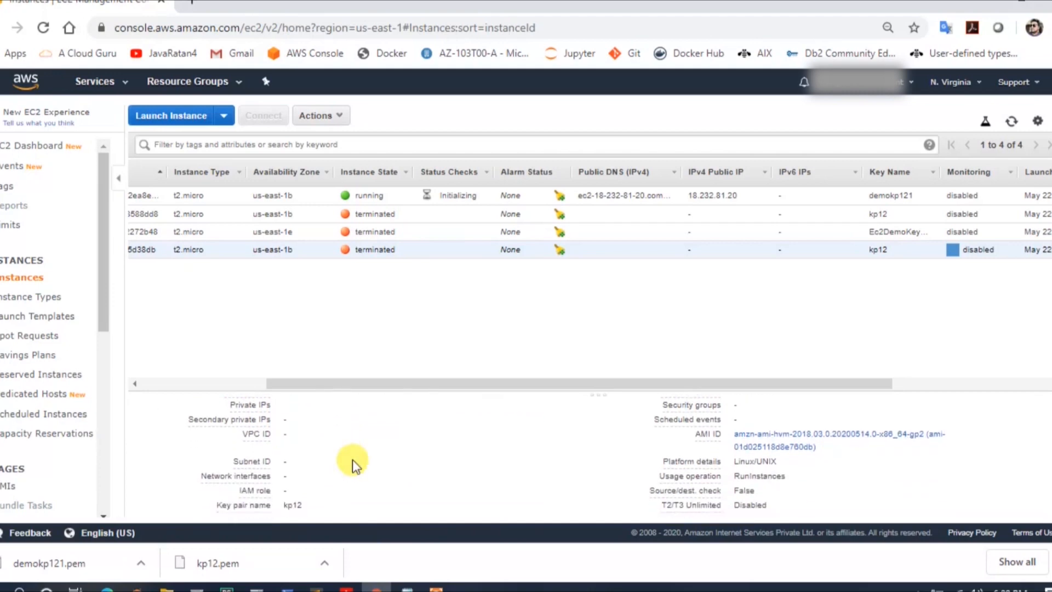
scroll(352, 459, "up", 1)
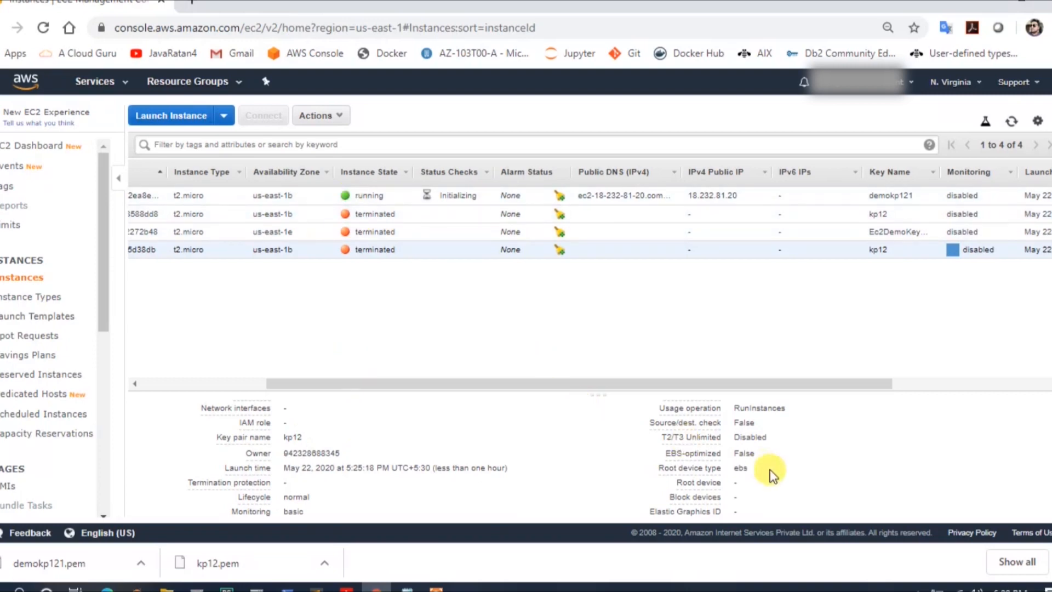
scroll(772, 474, "up", 3)
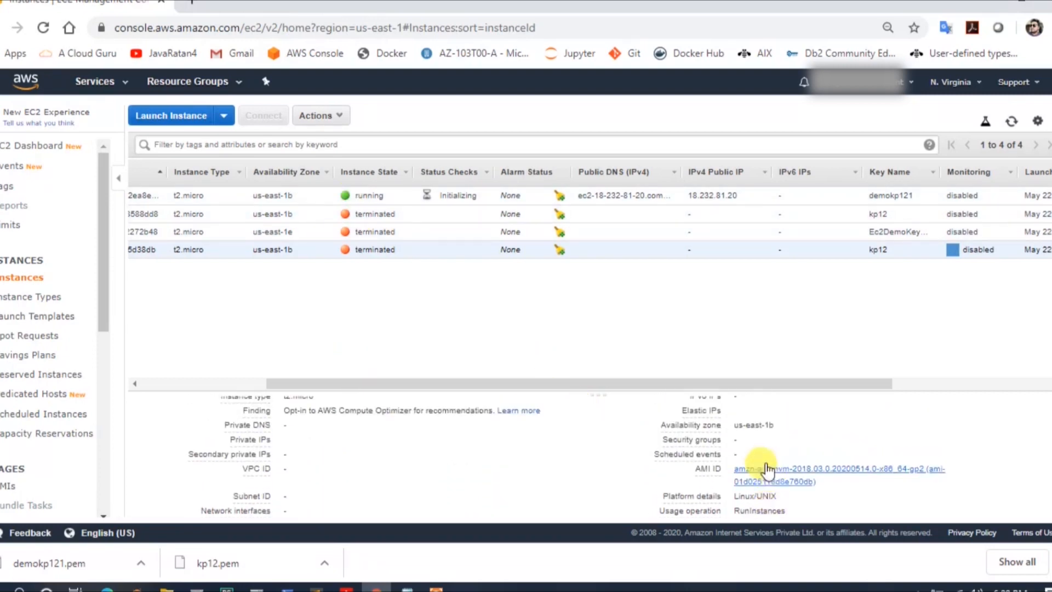
scroll(752, 439, "up", 3)
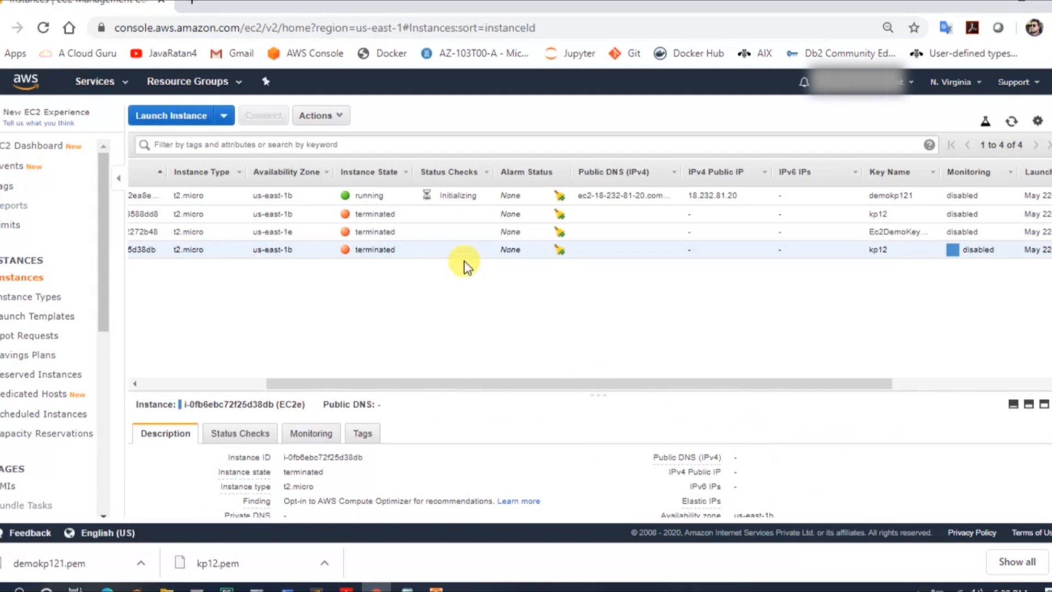
Select Ec2DemoInstance in the instance list and view its status checks
left_click(343, 196)
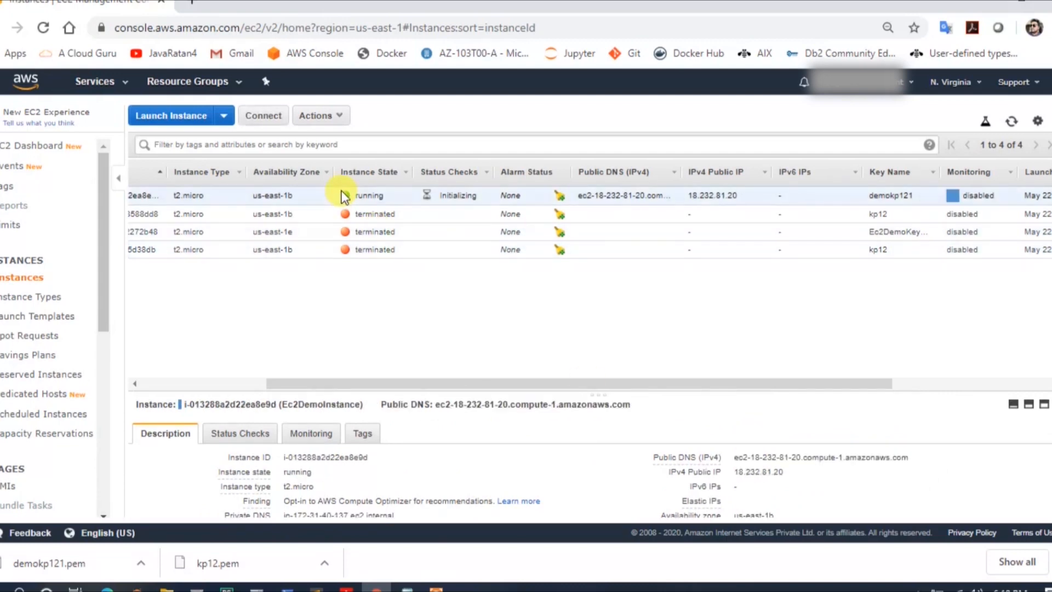
left_click_drag(397, 383, 232, 389)
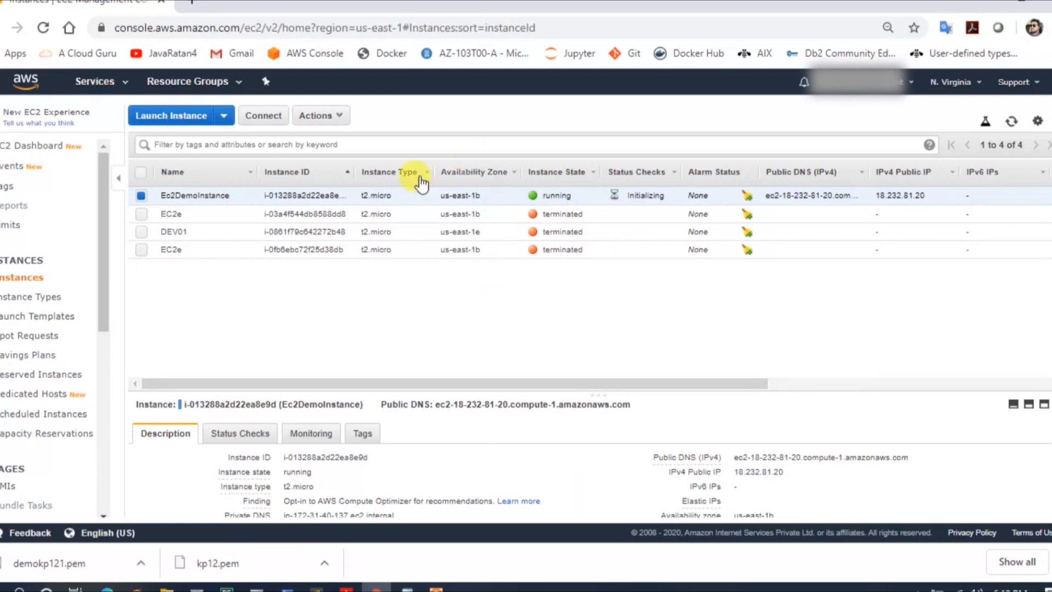
left_click(232, 437)
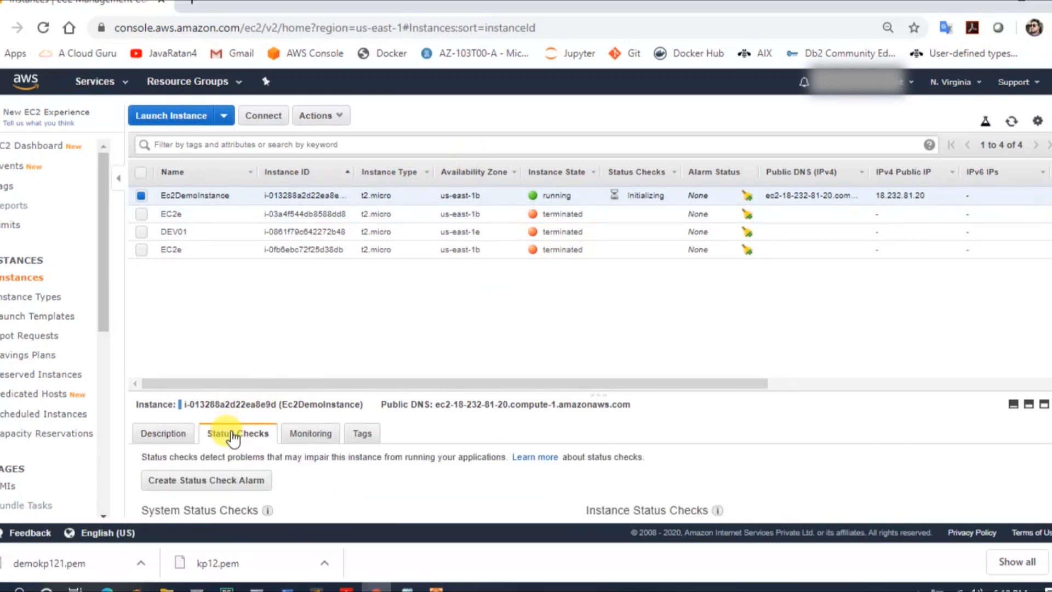
Review the description details of Ec2DemoInstance, including its network, security group and AMI, and copy its IPv4 public IP
left_click(166, 434)
scroll(432, 475, "down", 2)
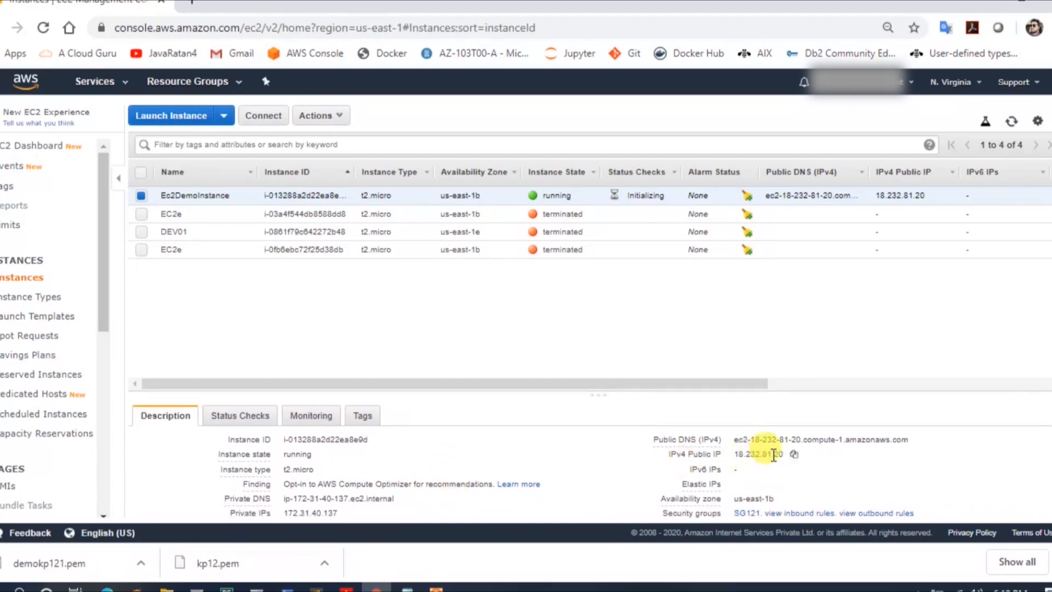
left_click(796, 454)
scroll(801, 455, "down", 3)
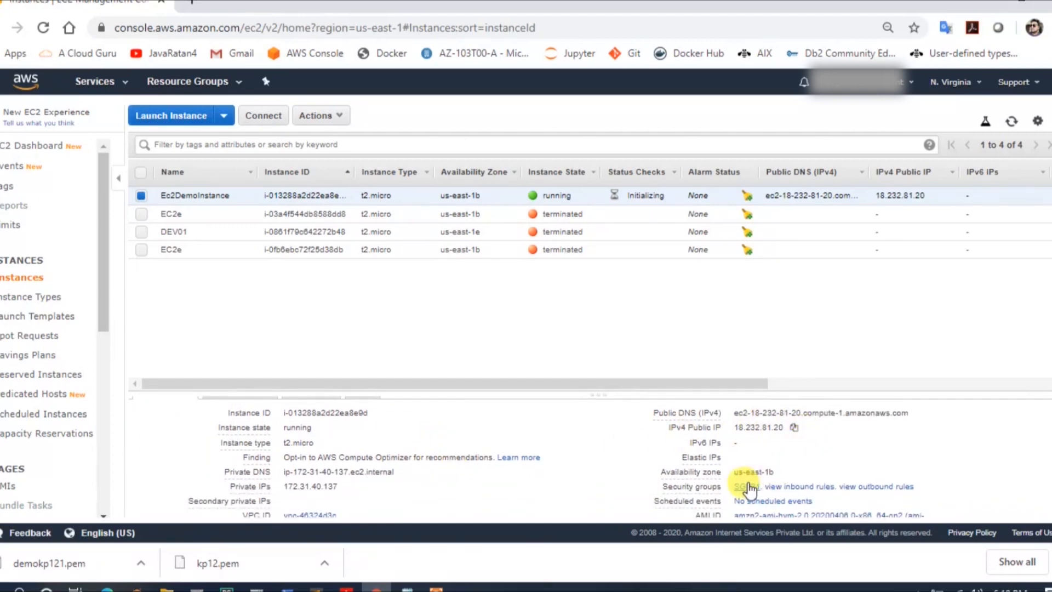
scroll(811, 470, "down", 5)
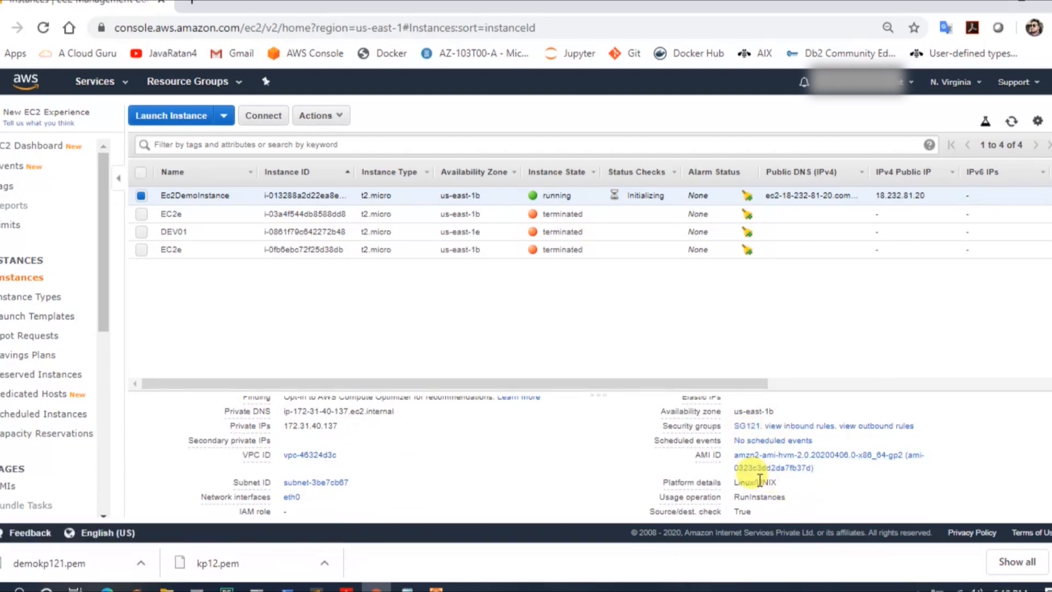
scroll(755, 477, "down", 3)
scroll(746, 470, "up", 1)
scroll(549, 473, "up", 5)
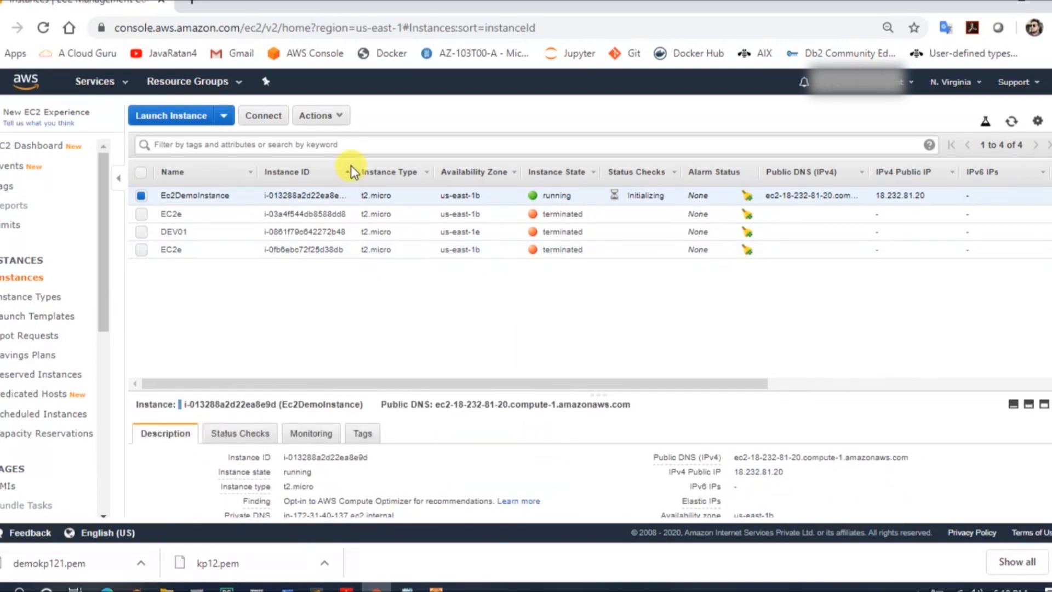
Examine the Instance State and Instance Settings actions available for Ec2DemoInstance
left_click(335, 127)
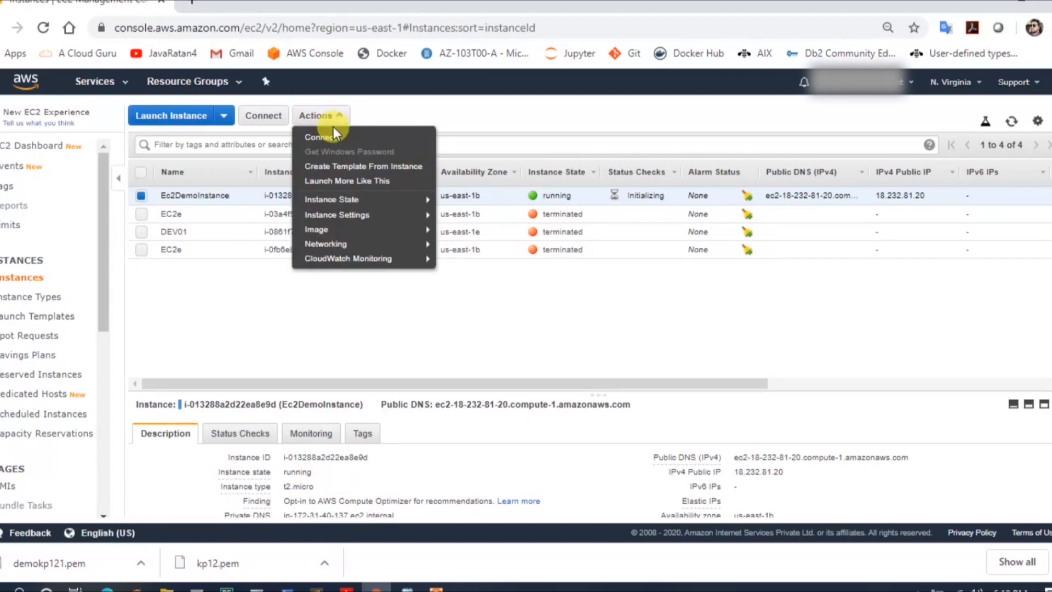
left_click(225, 316)
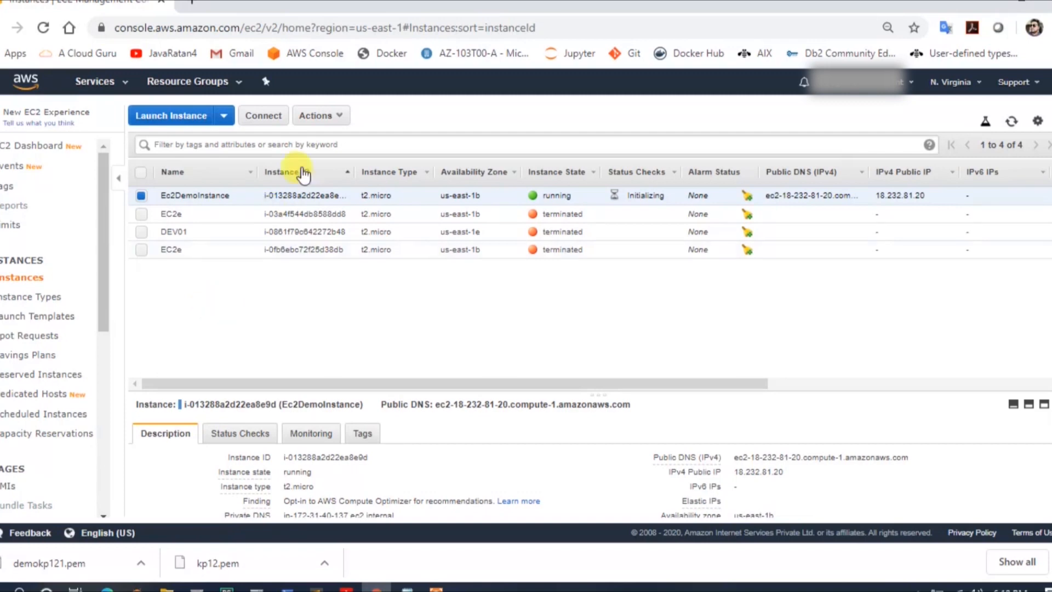
left_click(331, 122)
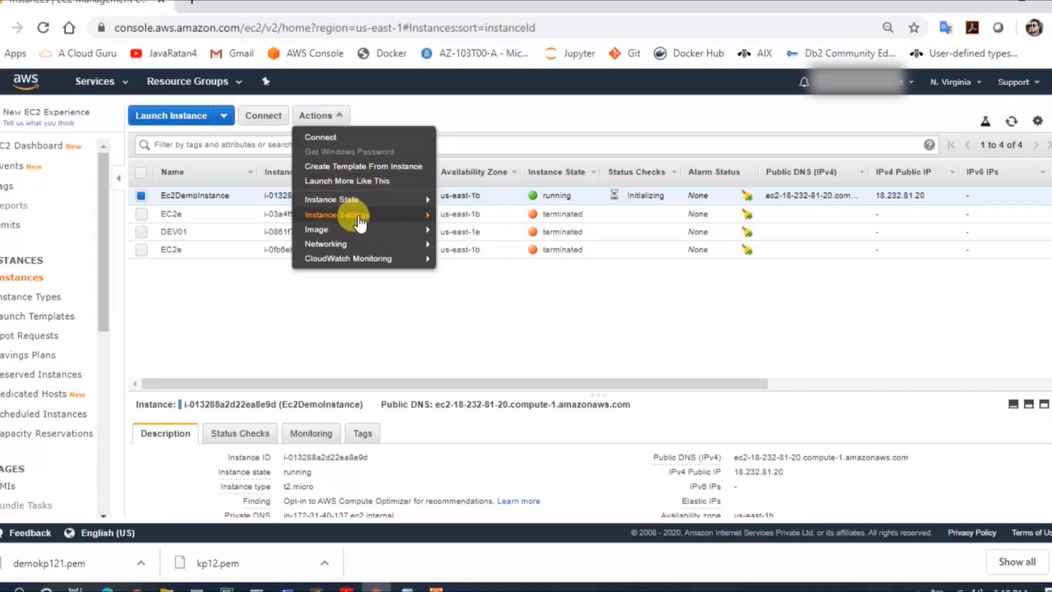
mouse_move(360, 221)
mouse_move(362, 201)
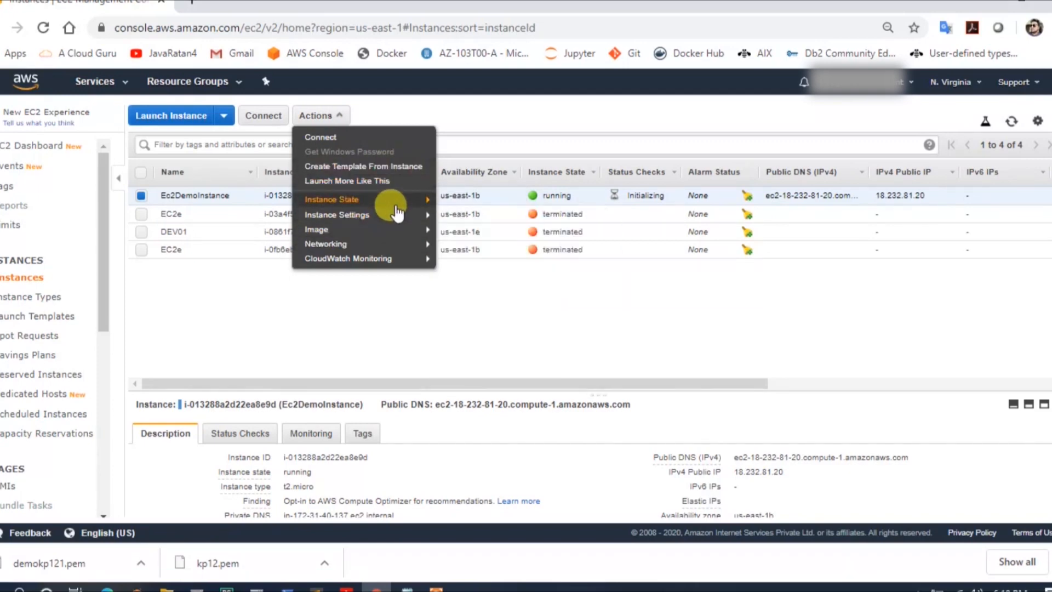
mouse_move(405, 216)
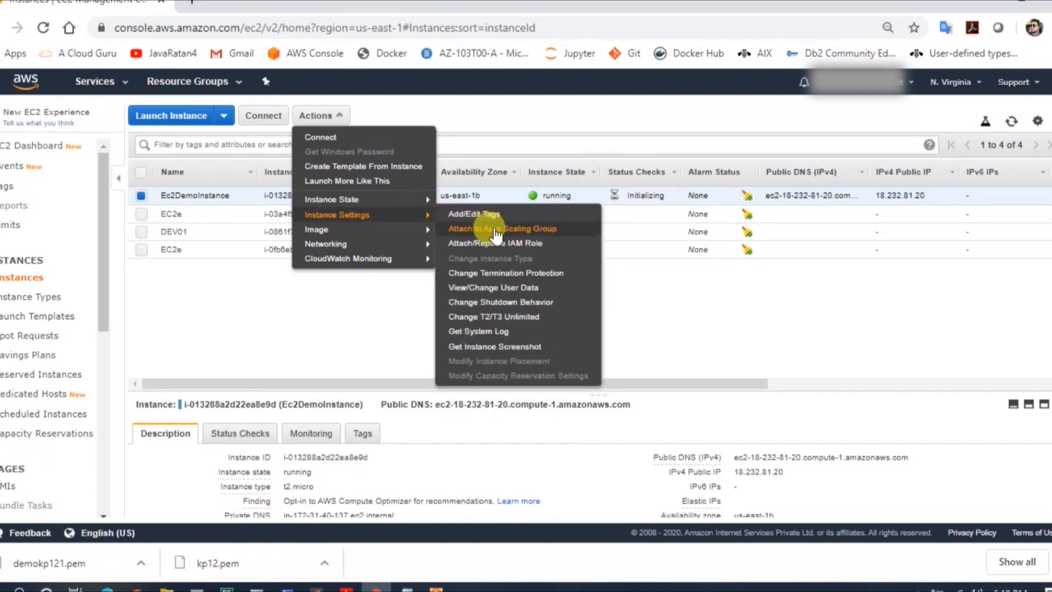
mouse_move(512, 255)
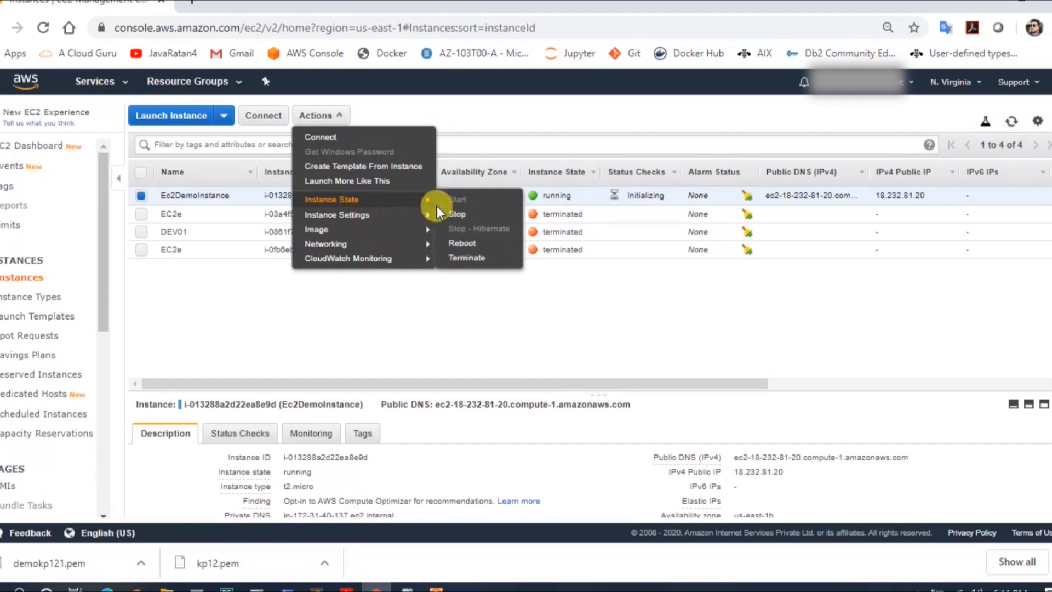
Start Launch More Like This from Ec2DemoInstance and expand the tags in the launch review
left_click(387, 182)
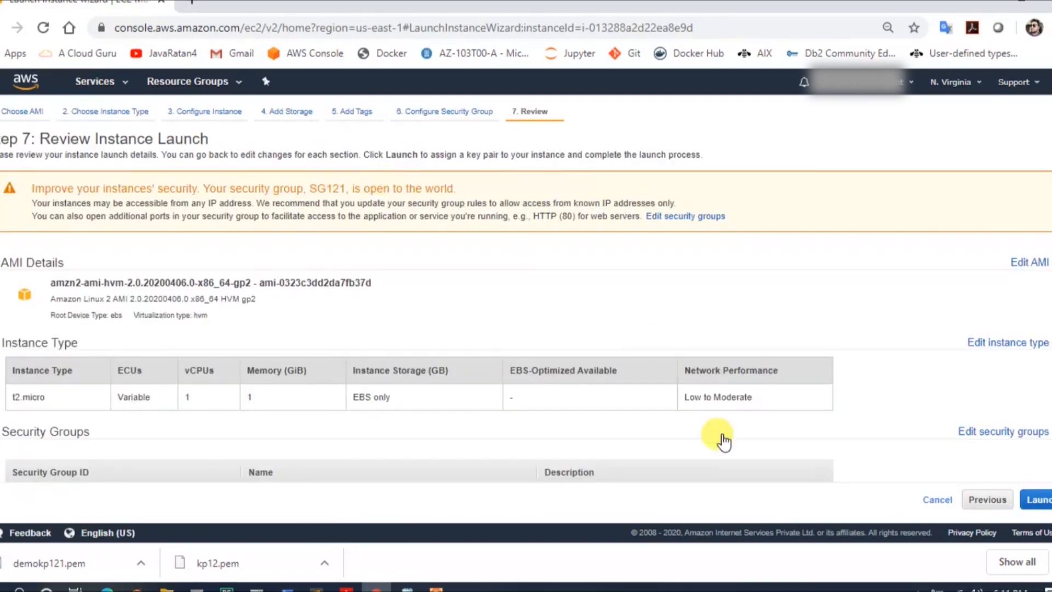
scroll(952, 411, "down", 4)
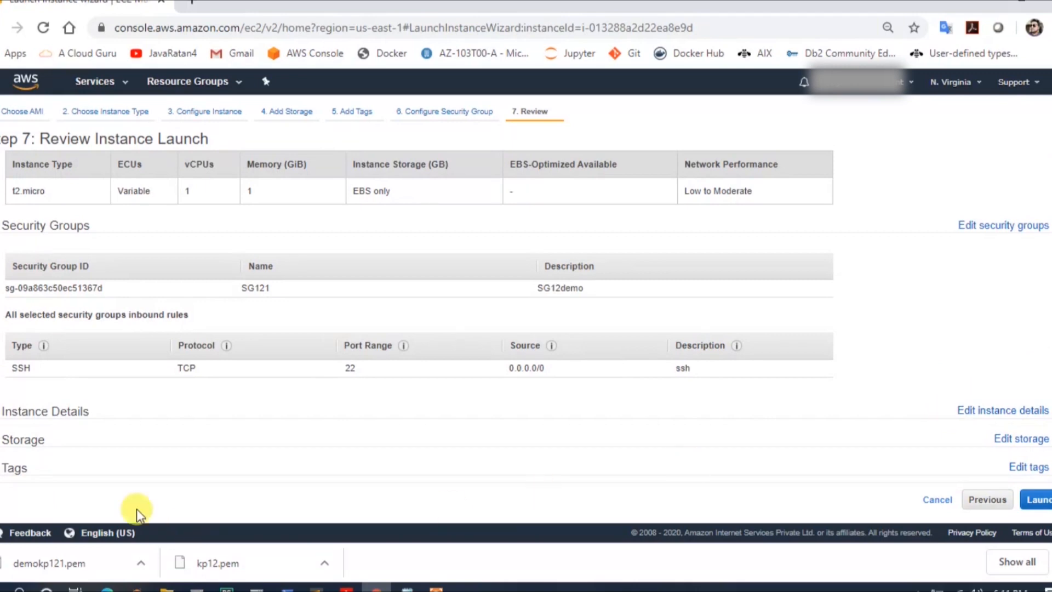
left_click(11, 468)
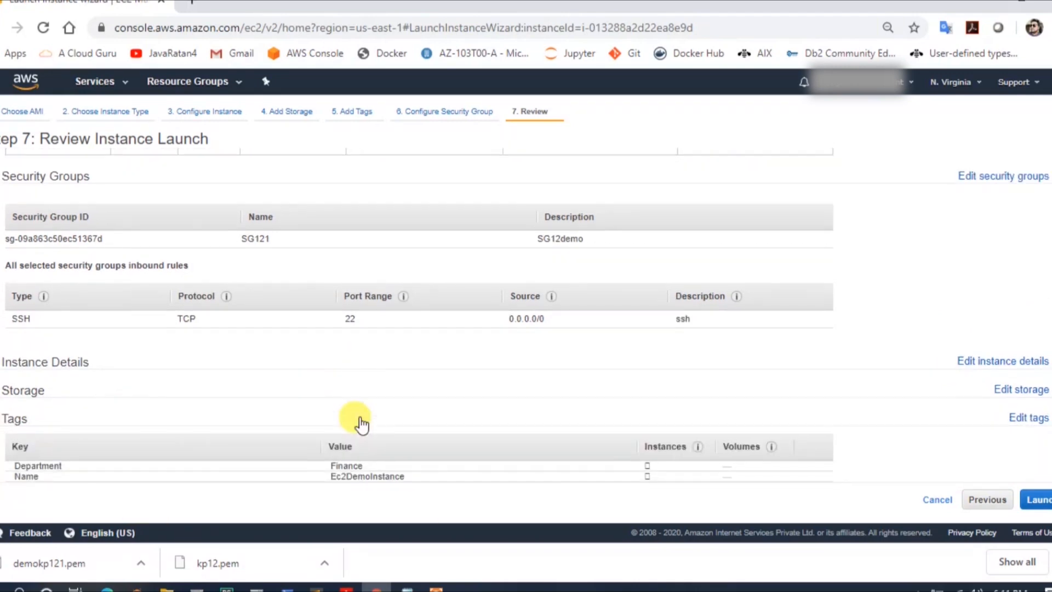
Edit the copied tags: remove the existing Name tag and change the Department tag's key to Name
left_click(1033, 419)
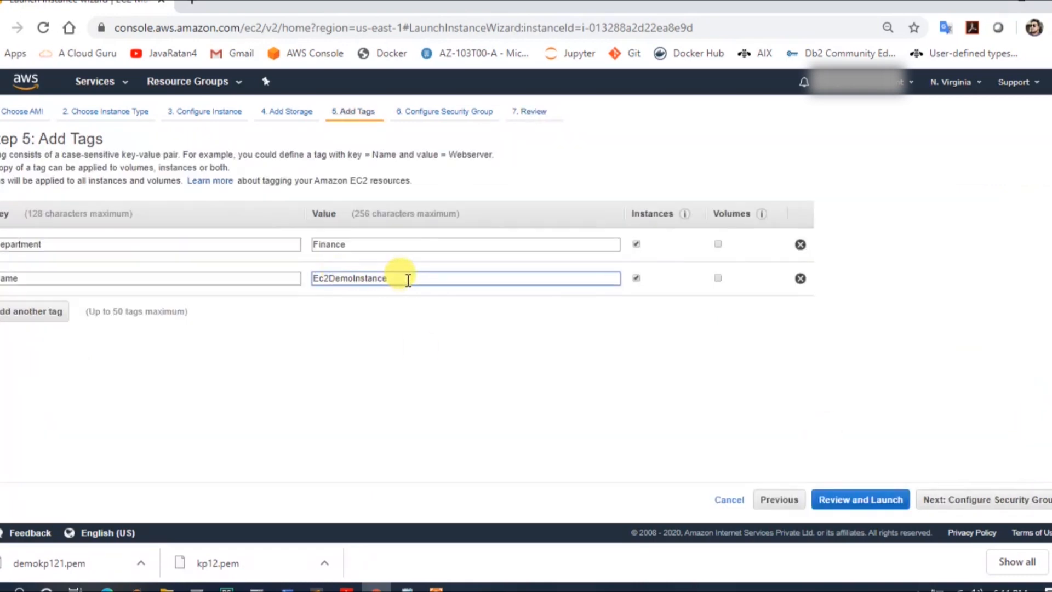
left_click(800, 278)
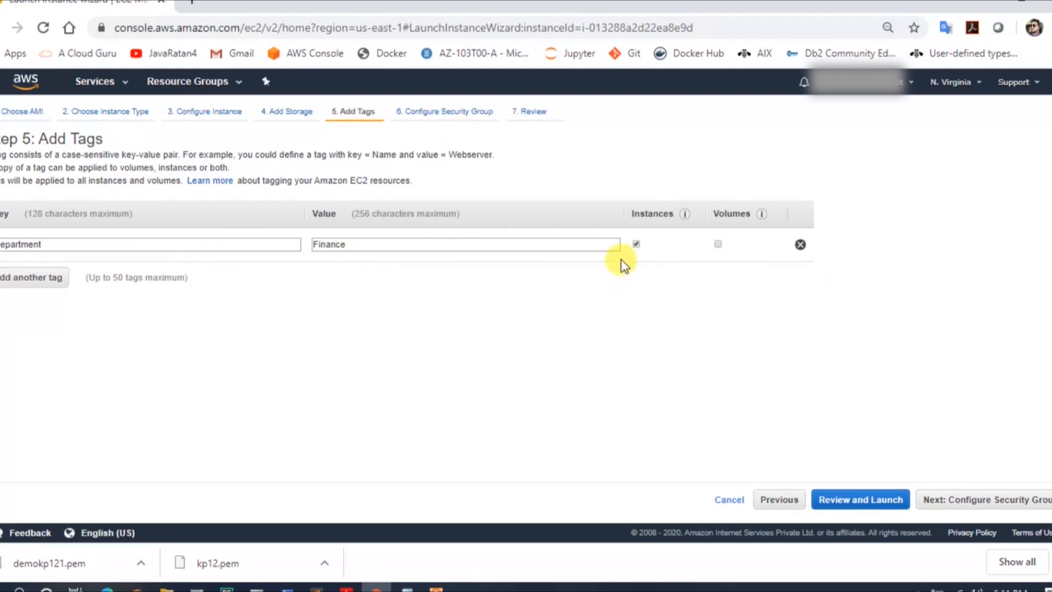
left_click_drag(125, 244, 1, 244)
type("Namre")
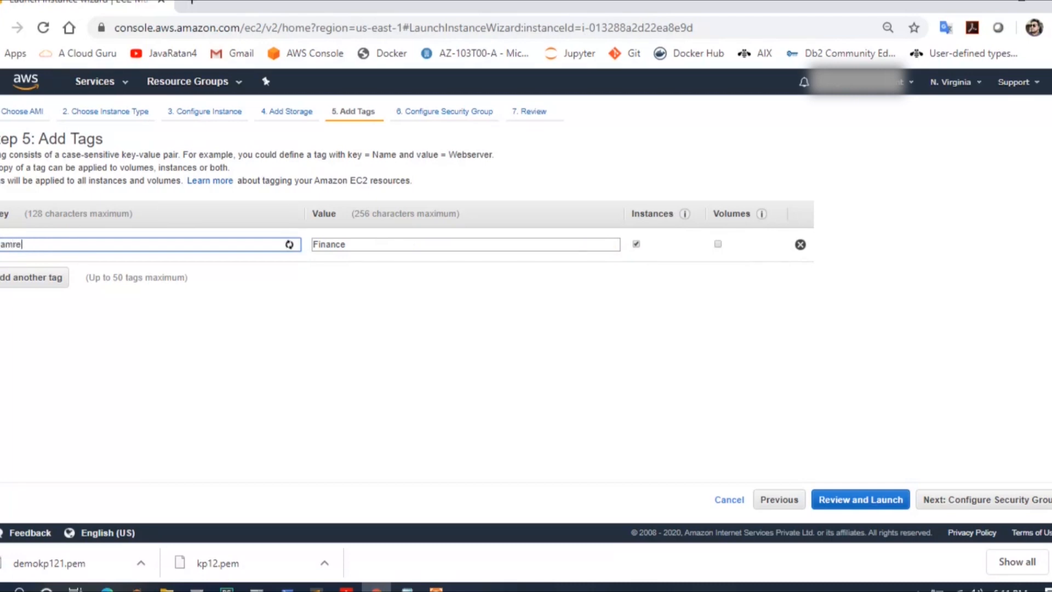
key("BackSpace")
key("BackSpace")
type("e")
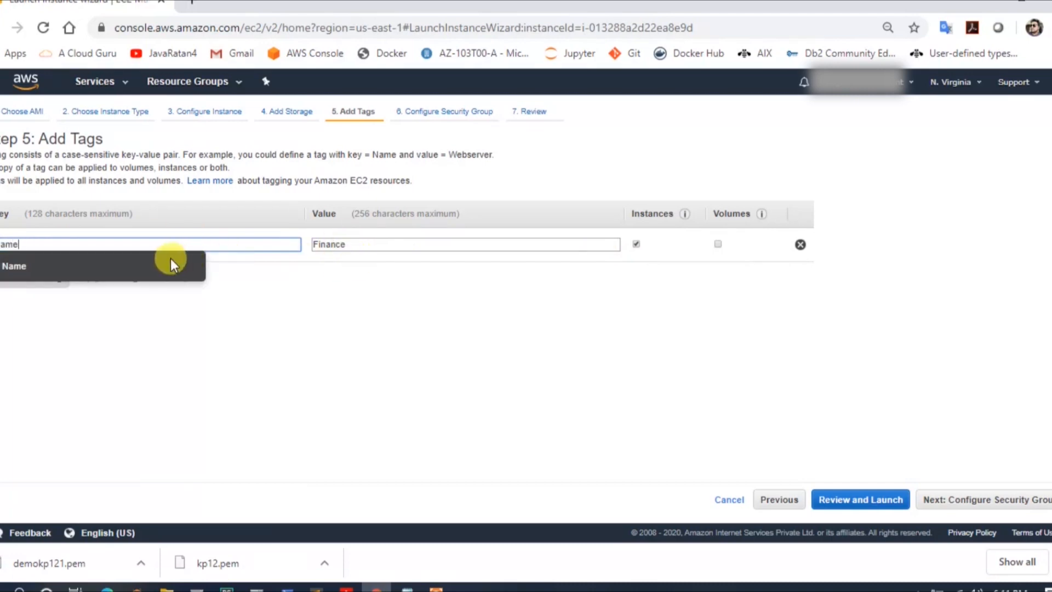
left_click(172, 264)
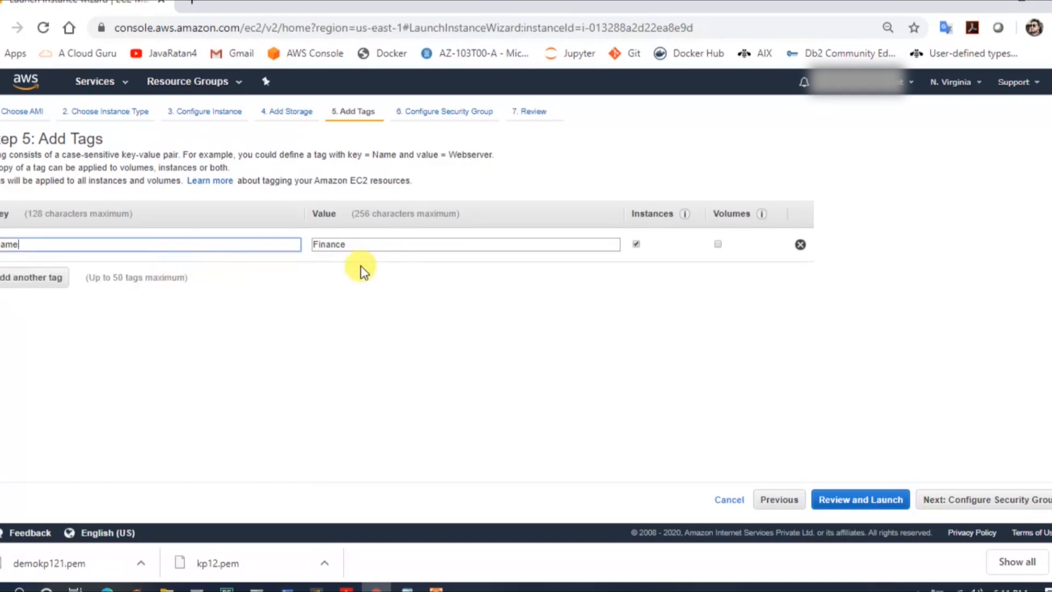
Set the Name tag's value to eC2FROM1
key("Tab")
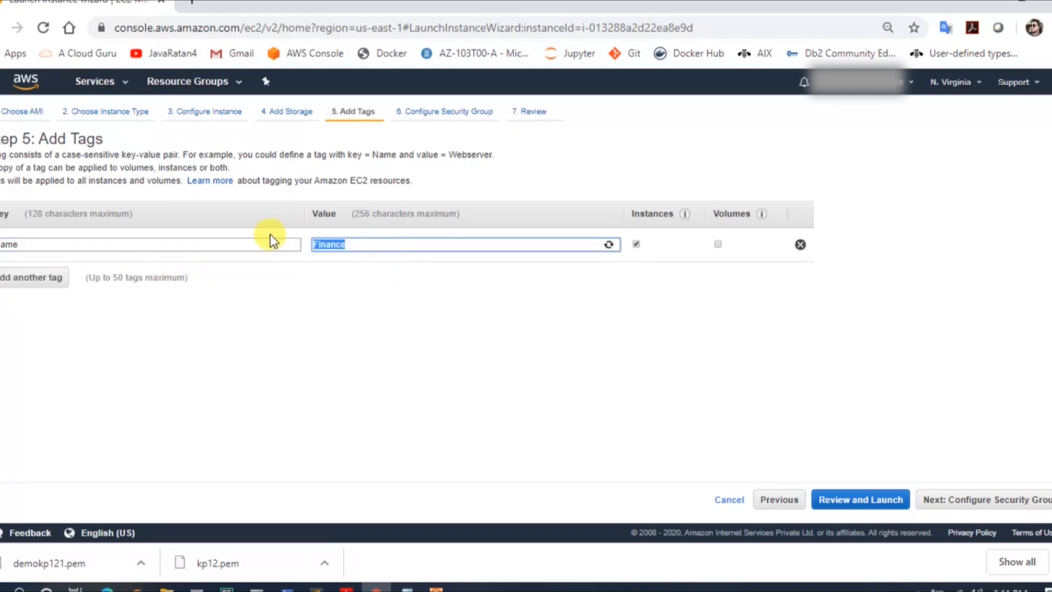
type("eC")
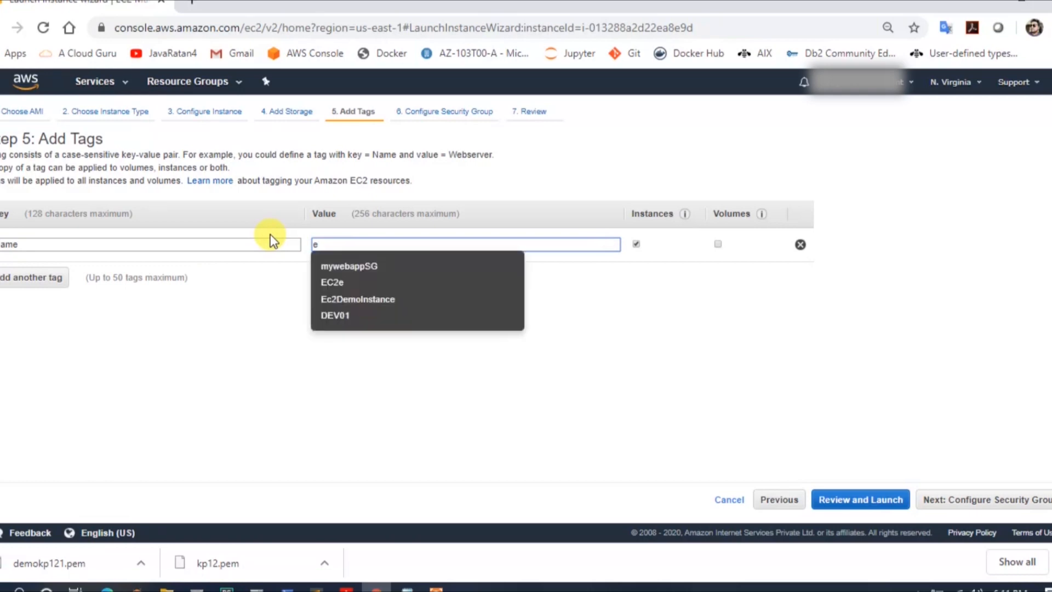
type("2")
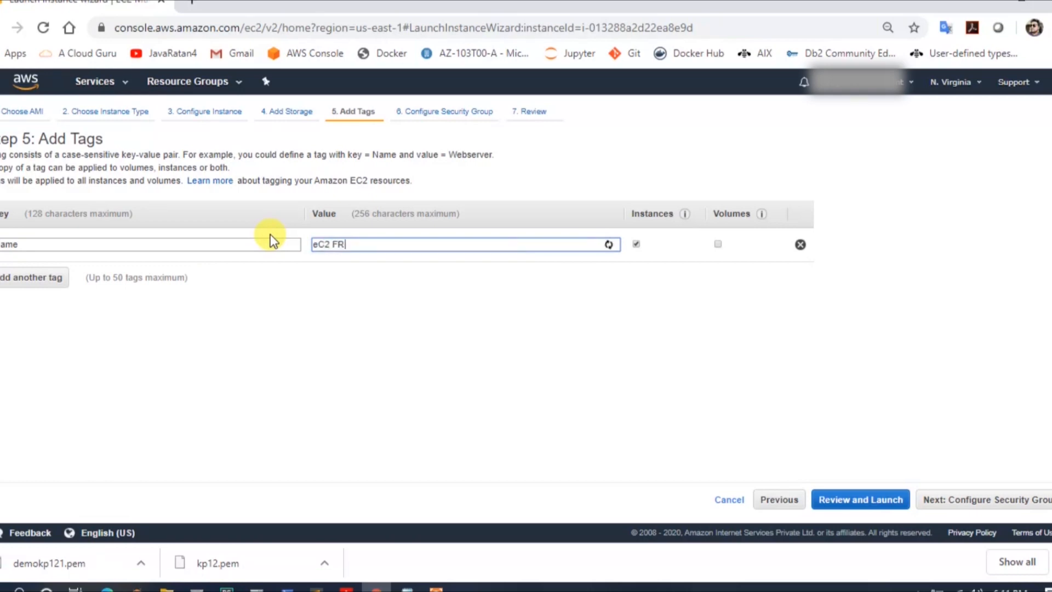
type("FROM1")
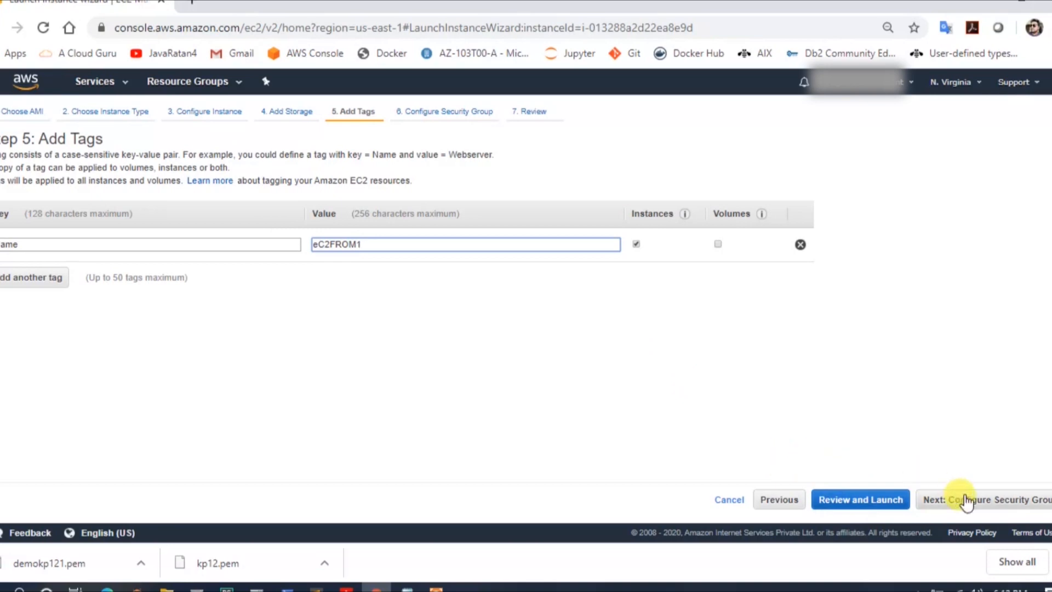
Review and launch the instance with the existing key pair demokp121, acknowledging access to its private key file
left_click(901, 499)
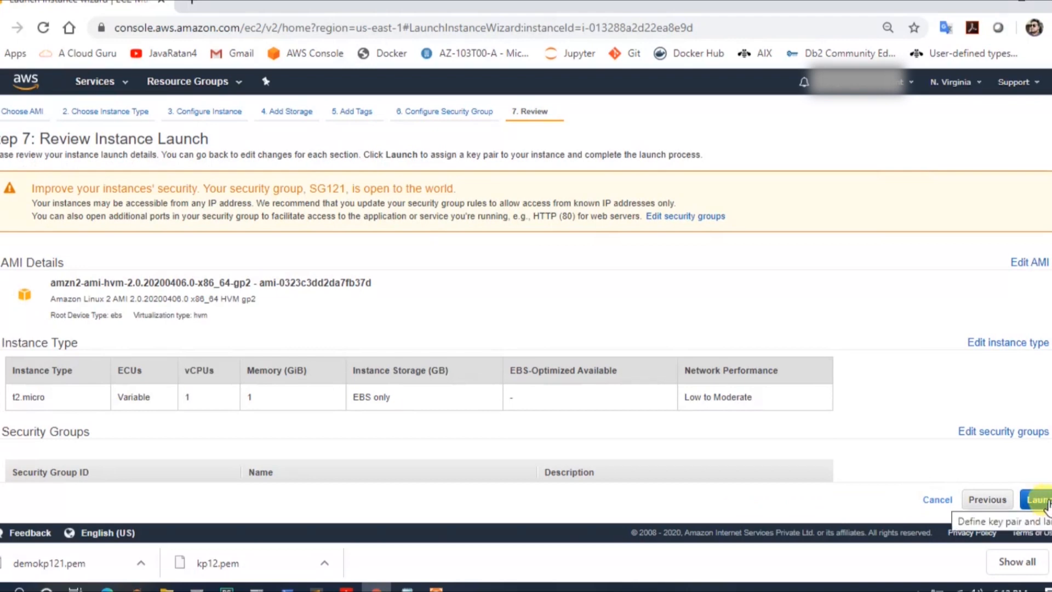
left_click(1037, 499)
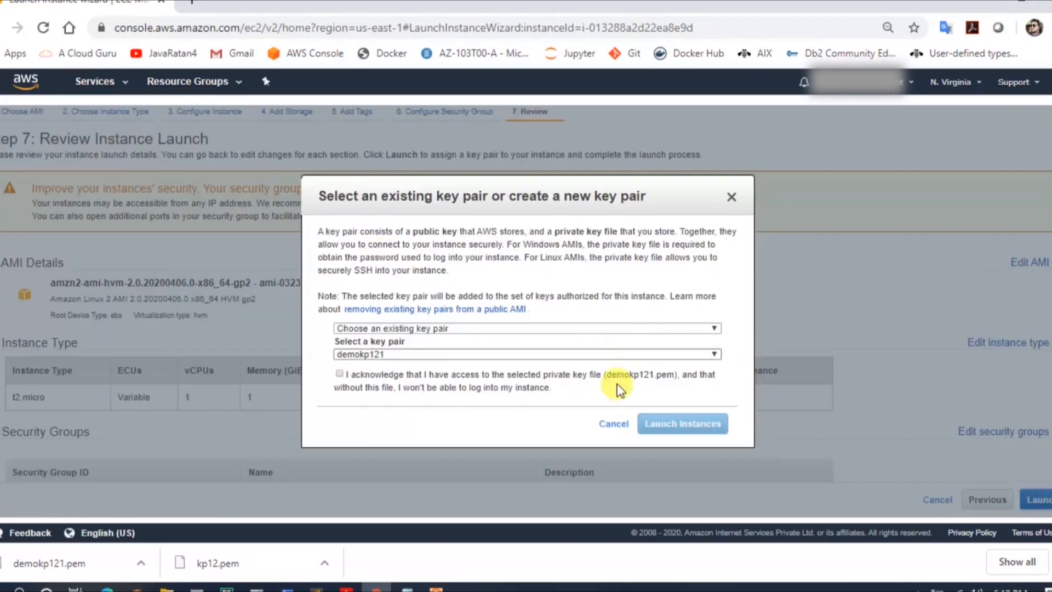
left_click(340, 375)
left_click(679, 424)
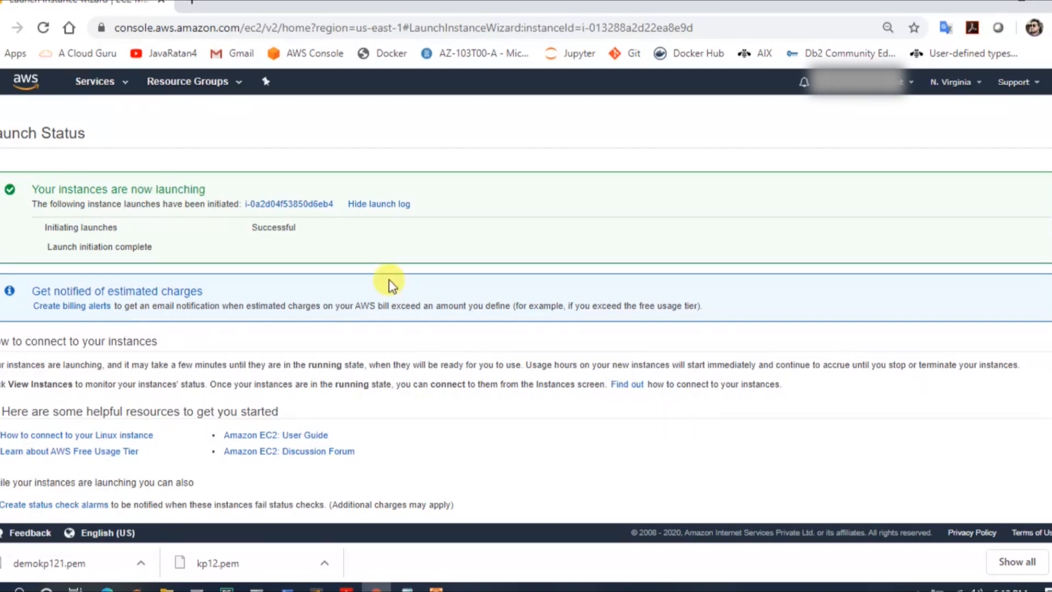
Open the newly launched instance from the launch status and remove the search filter so all instances are listed
left_click(286, 206)
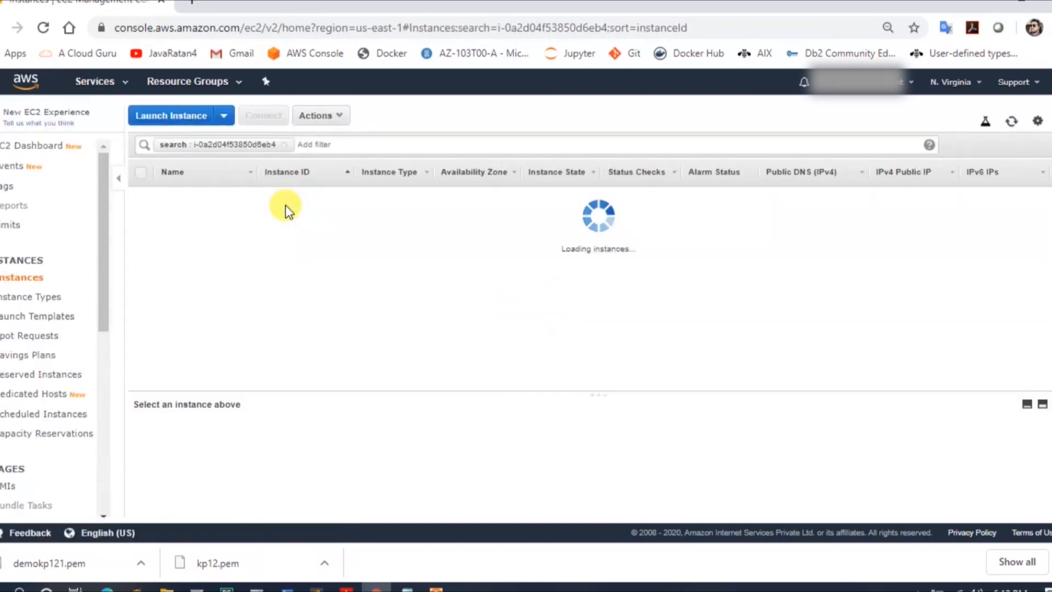
left_click(283, 145)
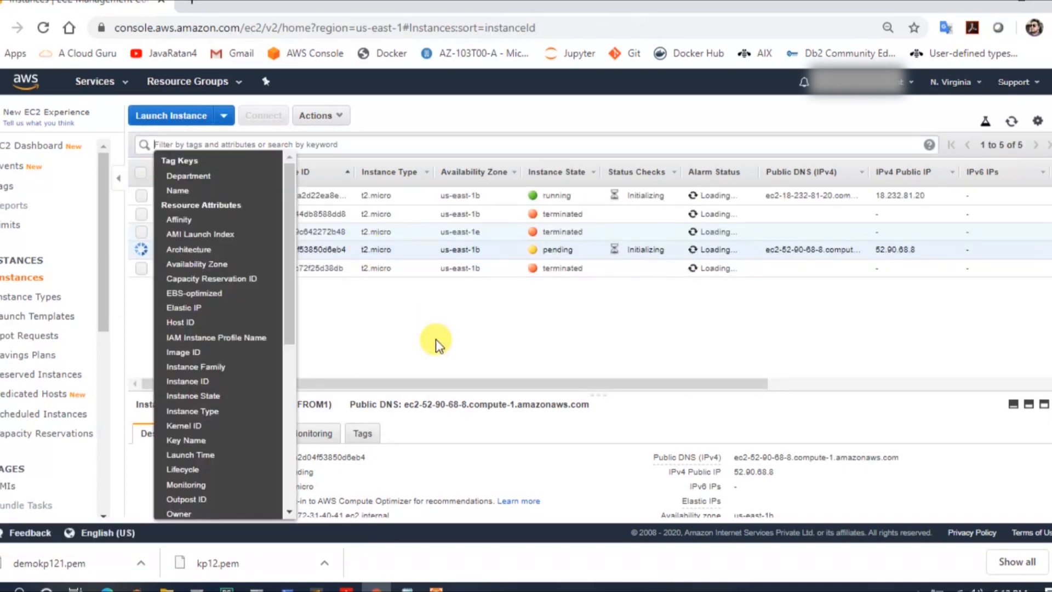
left_click(406, 344)
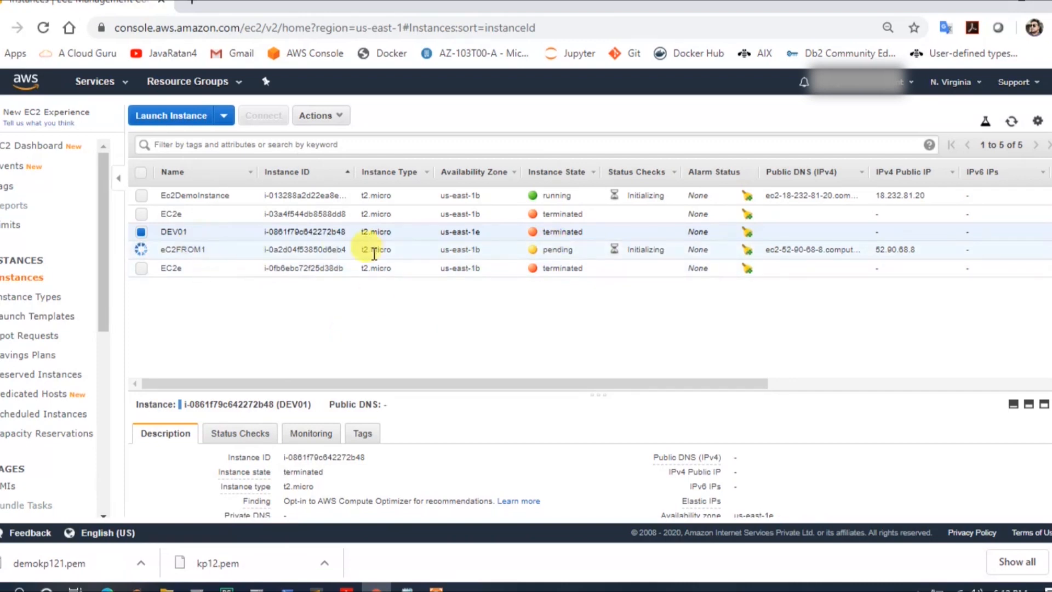
Compare eC2FROM1 with Ec2DemoInstance in the instance list, checking instance type, state, key name and IPv4 public IP
left_click_drag(359, 195, 385, 196)
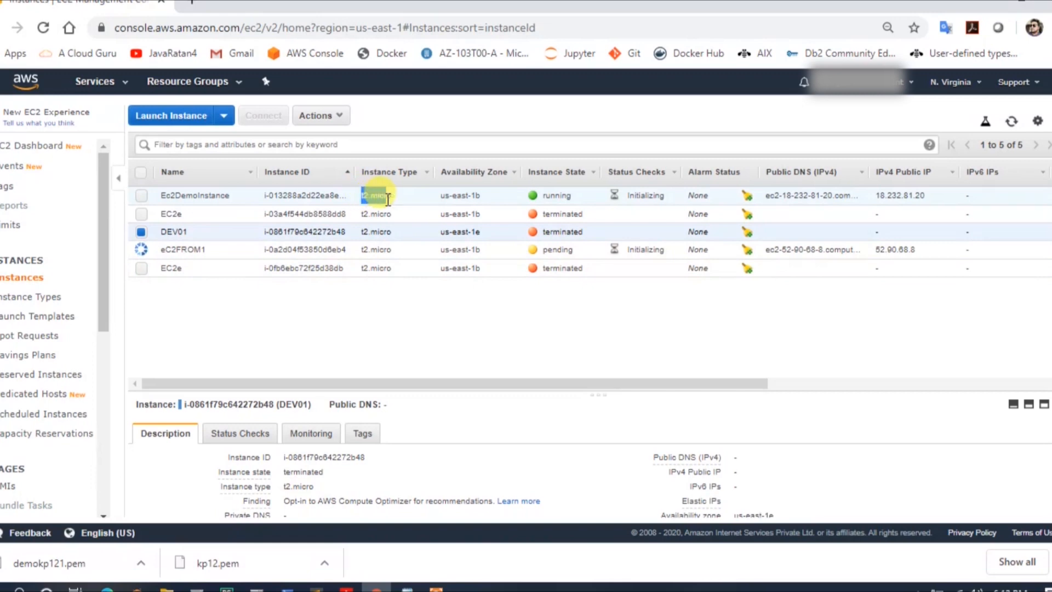
left_click_drag(357, 249, 400, 249)
left_click(521, 250)
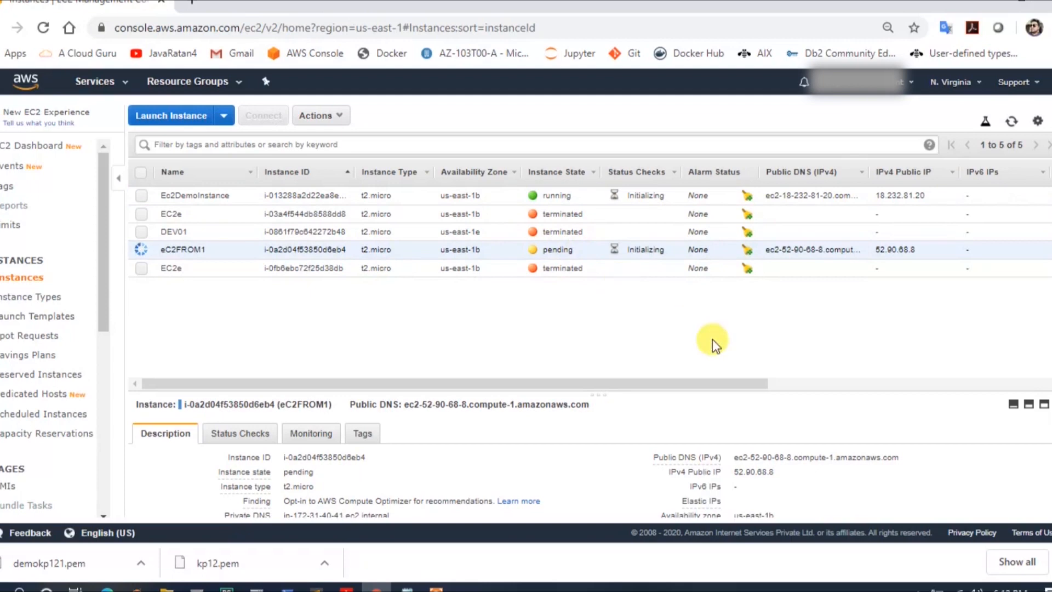
left_click_drag(747, 382, 949, 424)
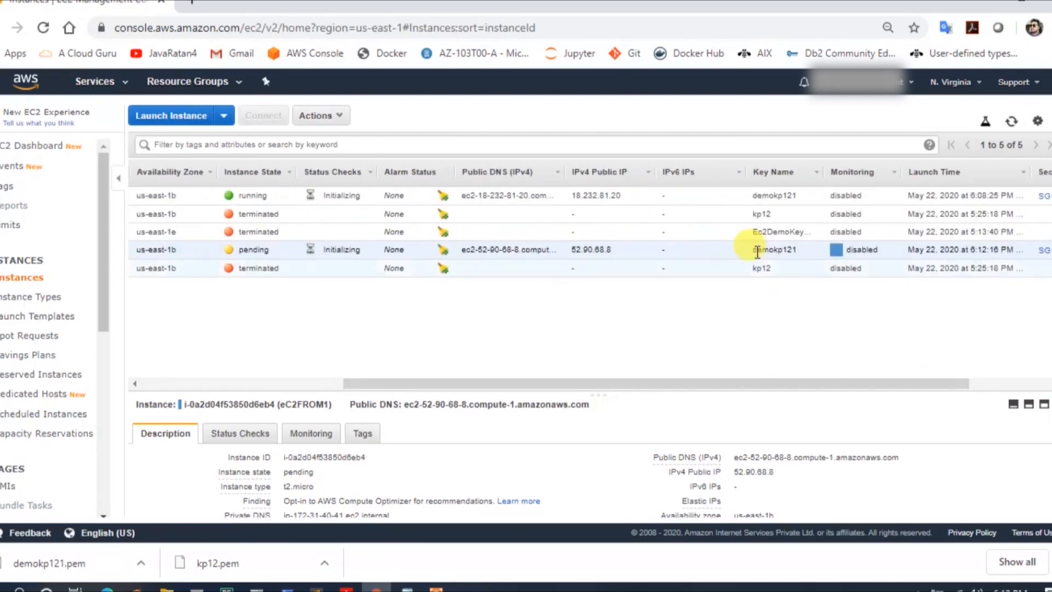
left_click_drag(750, 246, 802, 263)
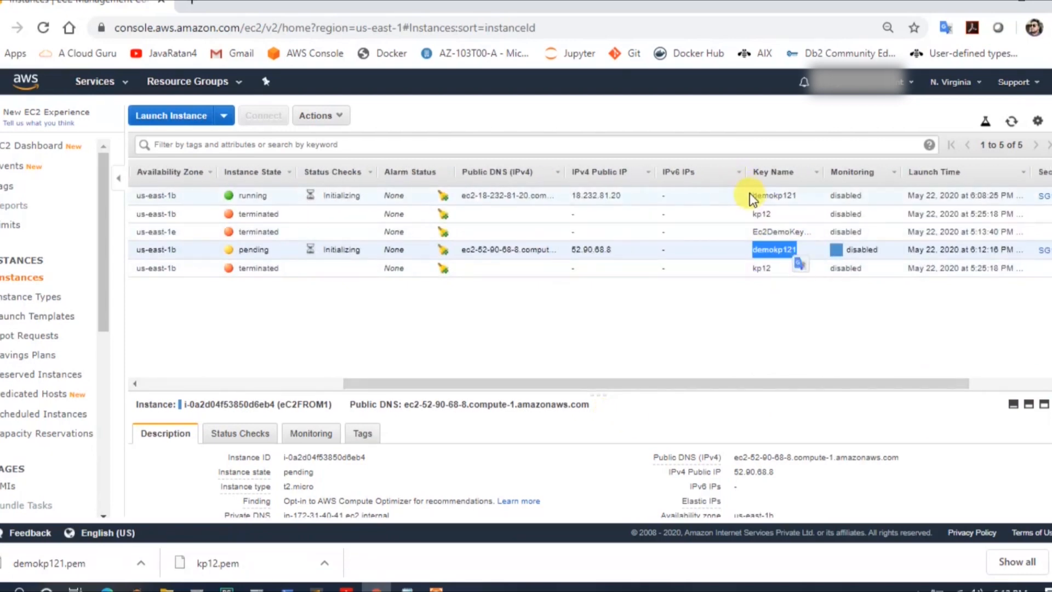
left_click_drag(575, 249, 622, 258)
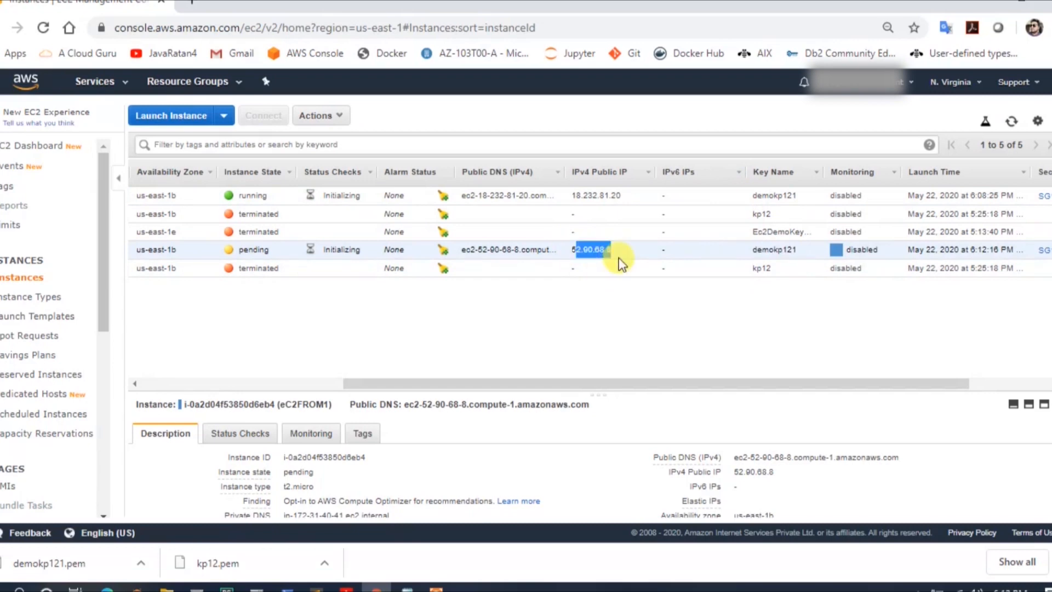
left_click_drag(740, 382, 474, 396)
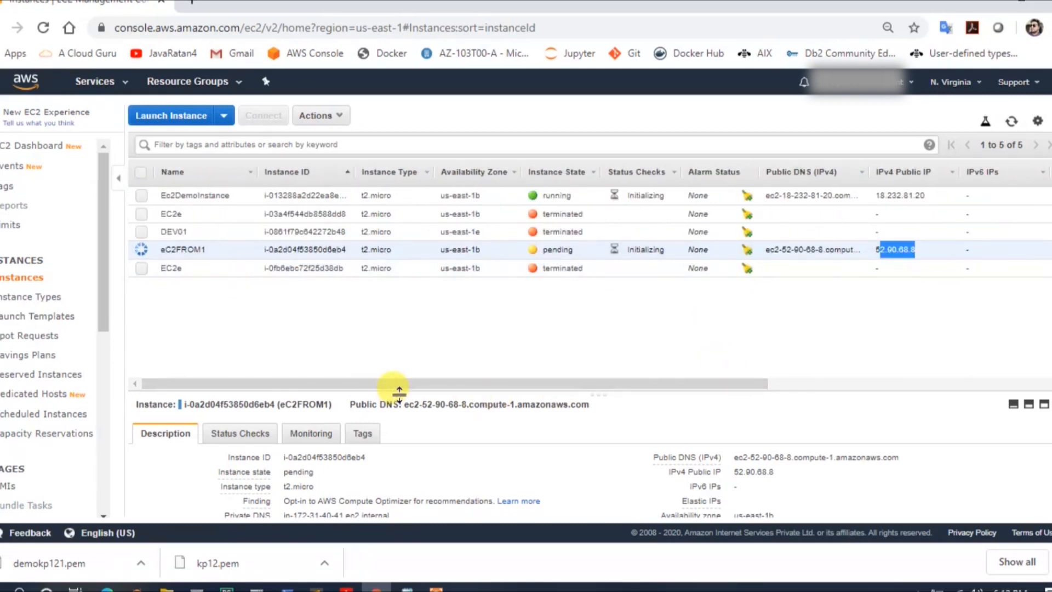
left_click_drag(406, 389, 552, 390)
left_click_drag(709, 415, 970, 396)
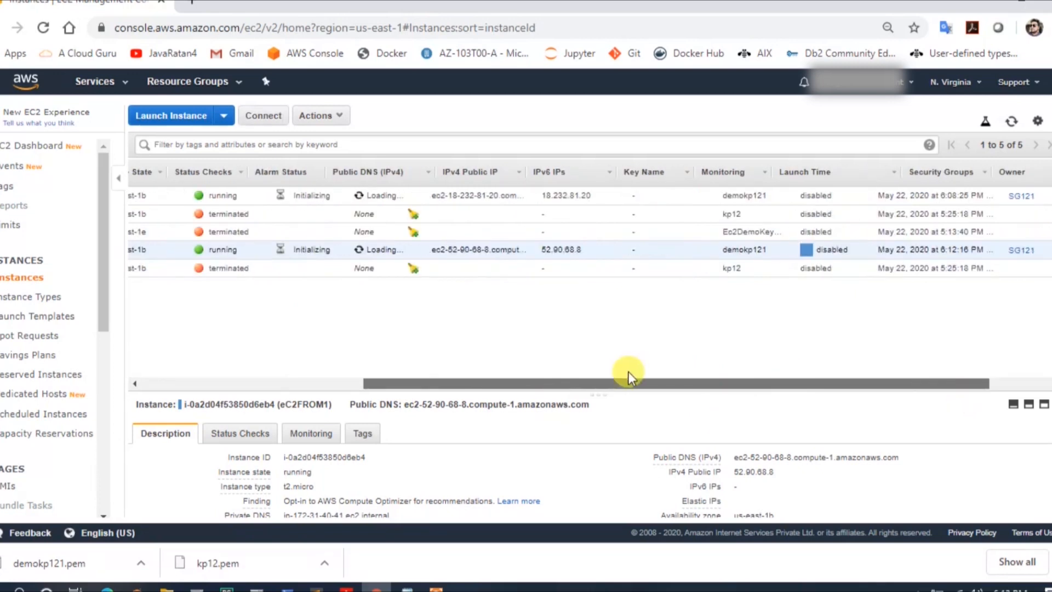
left_click(328, 383)
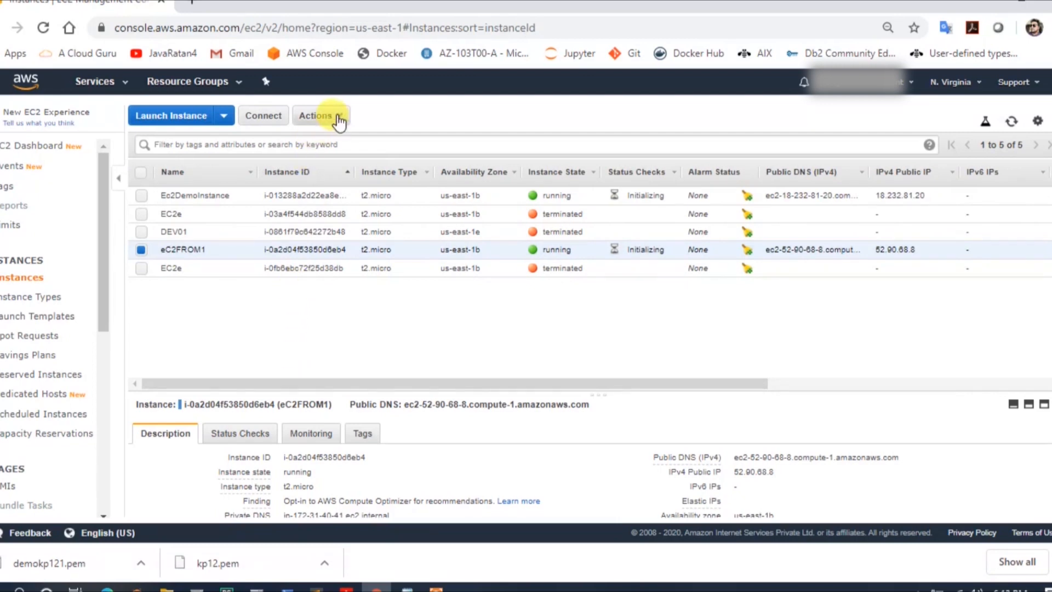
Stop the Ec2DemoInstance instance, confirm the stop and refresh the instance list
left_click(314, 195)
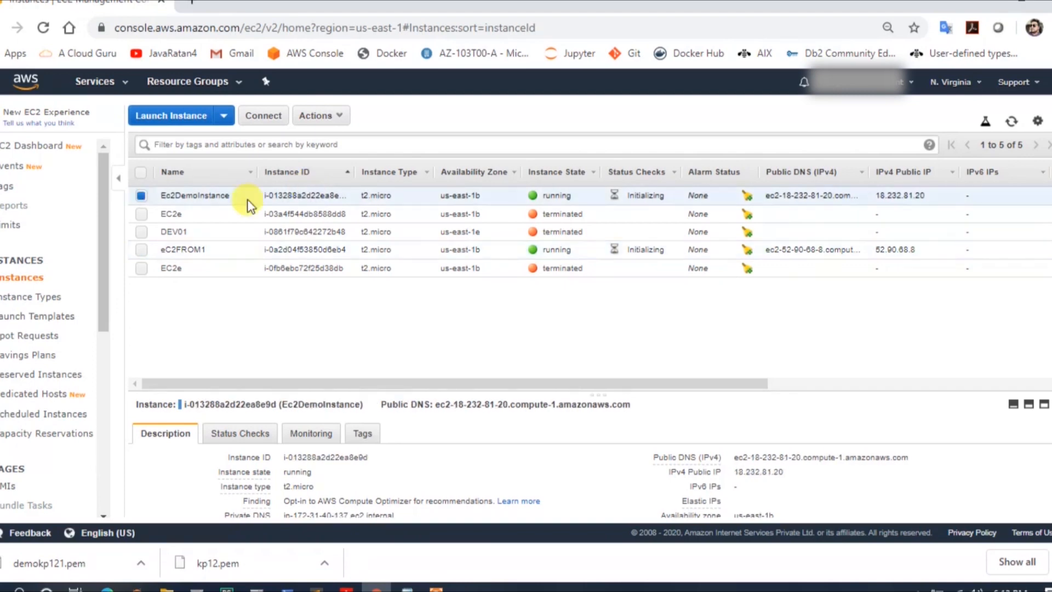
left_click(340, 117)
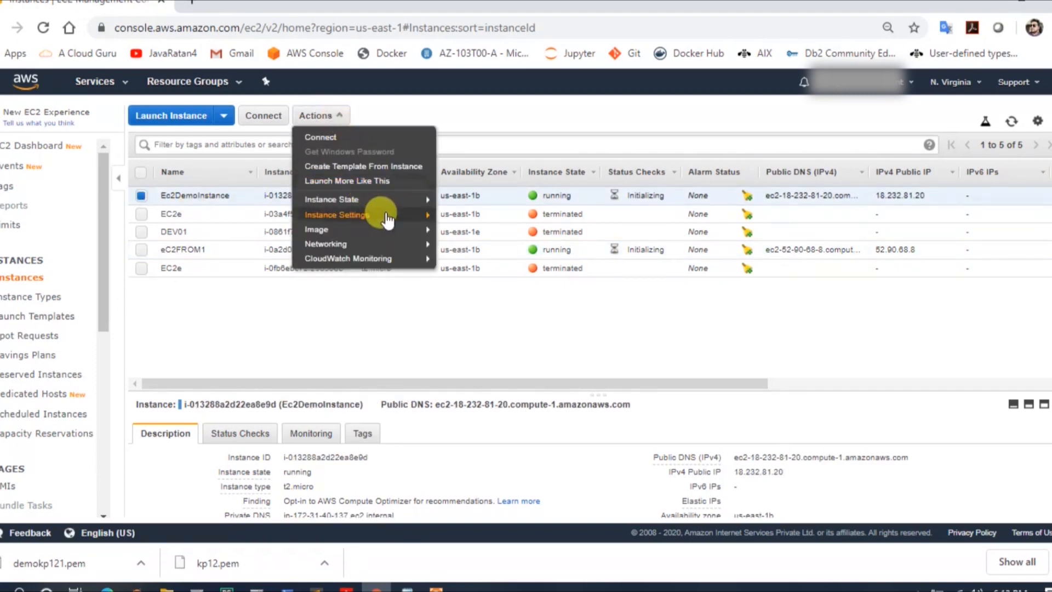
left_click(580, 348)
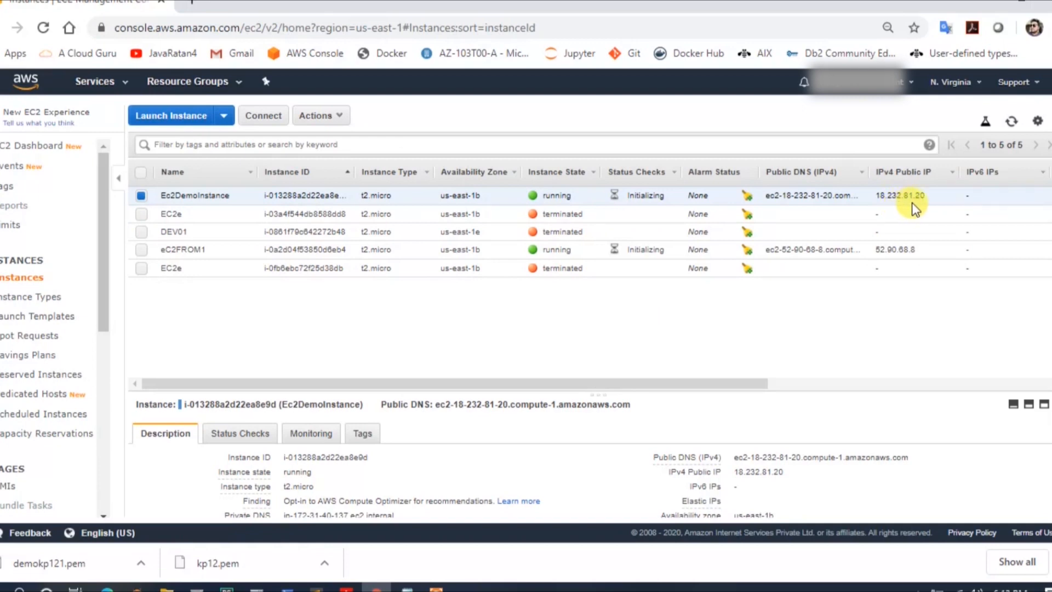
left_click(327, 115)
mouse_move(378, 199)
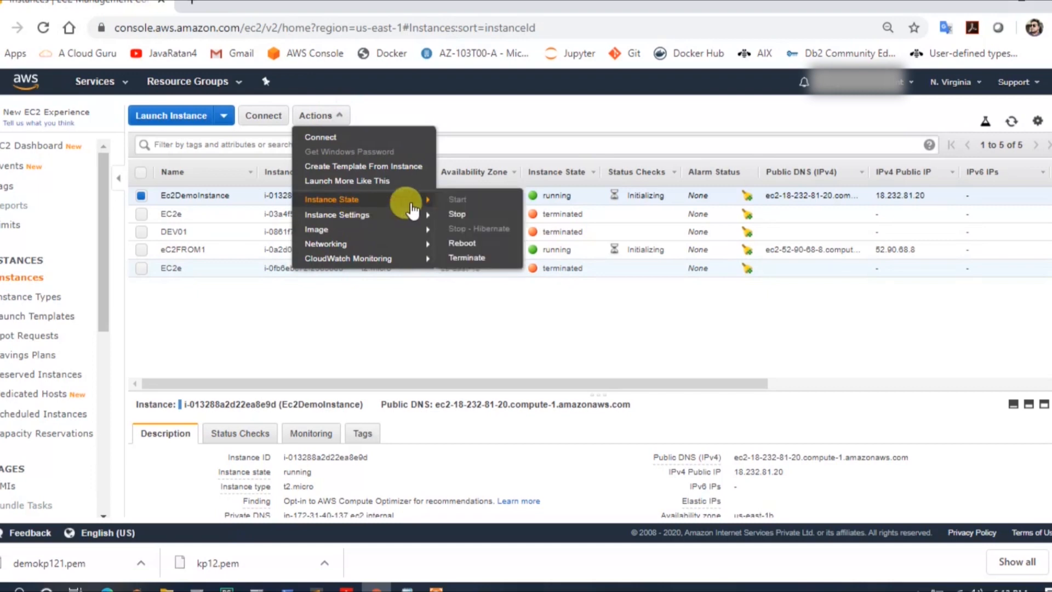
left_click(457, 214)
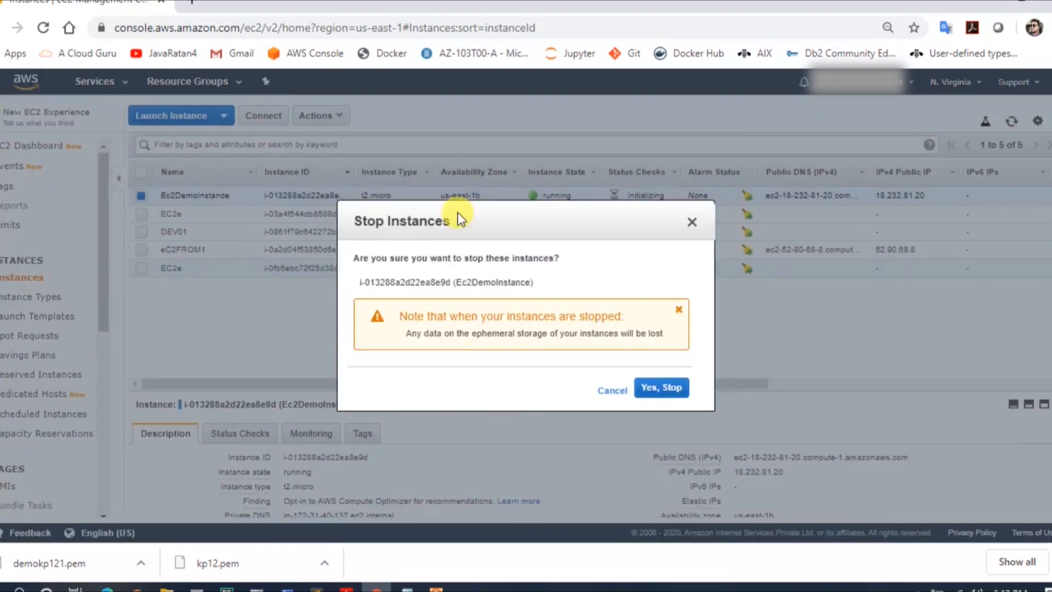
left_click(650, 389)
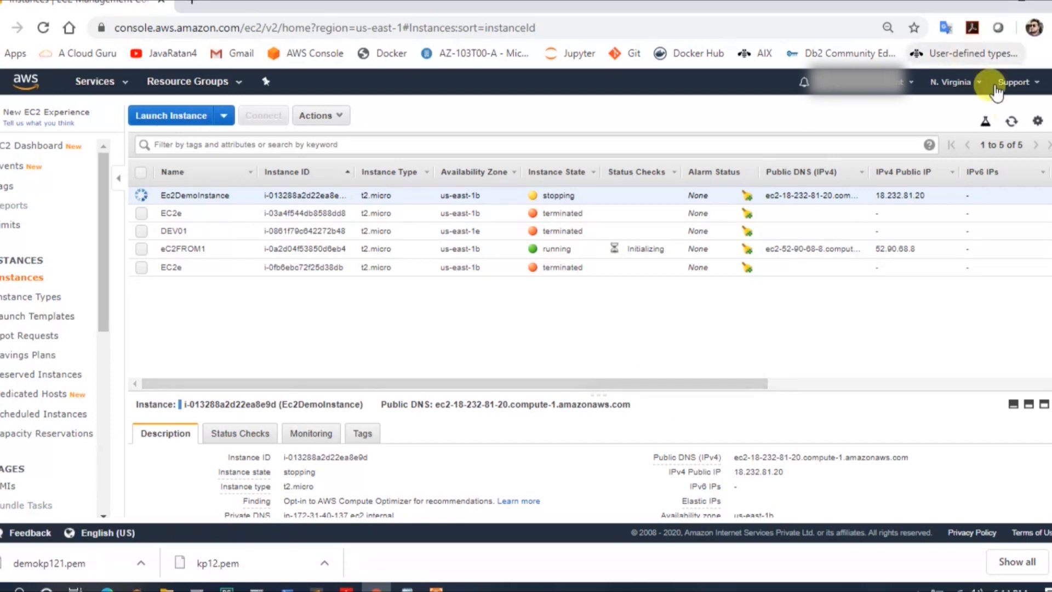
left_click(1011, 121)
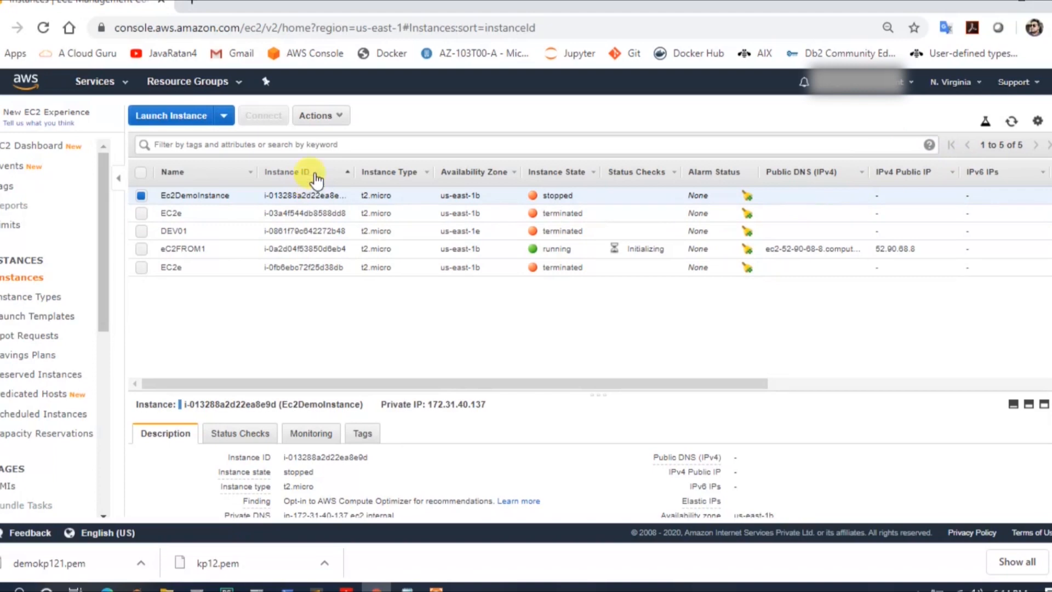
Start the stopped Ec2DemoInstance instance and check its newly assigned IPv4 public IP
left_click(335, 124)
mouse_move(348, 201)
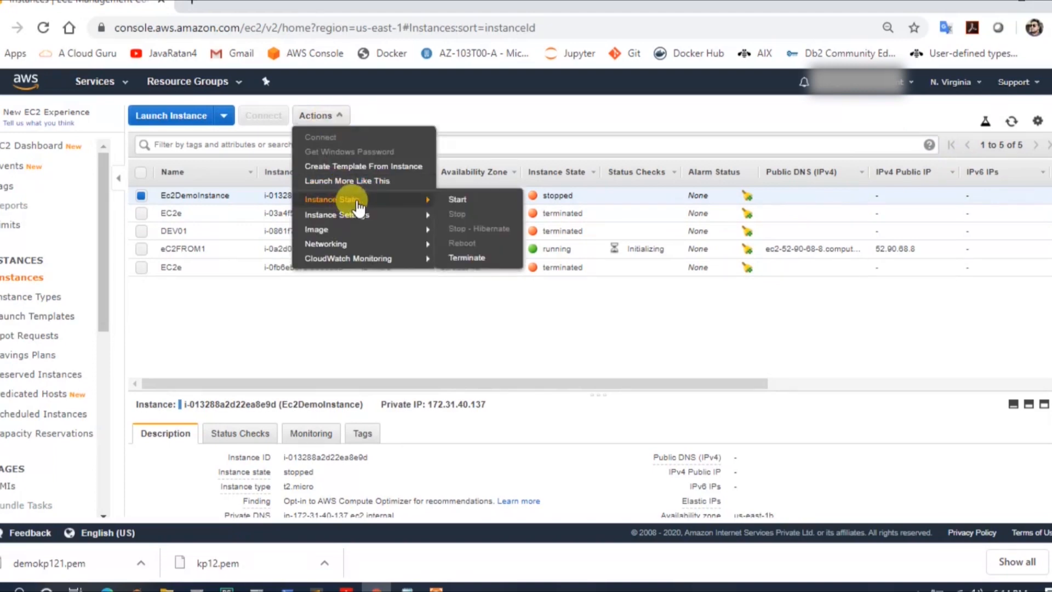
left_click(460, 200)
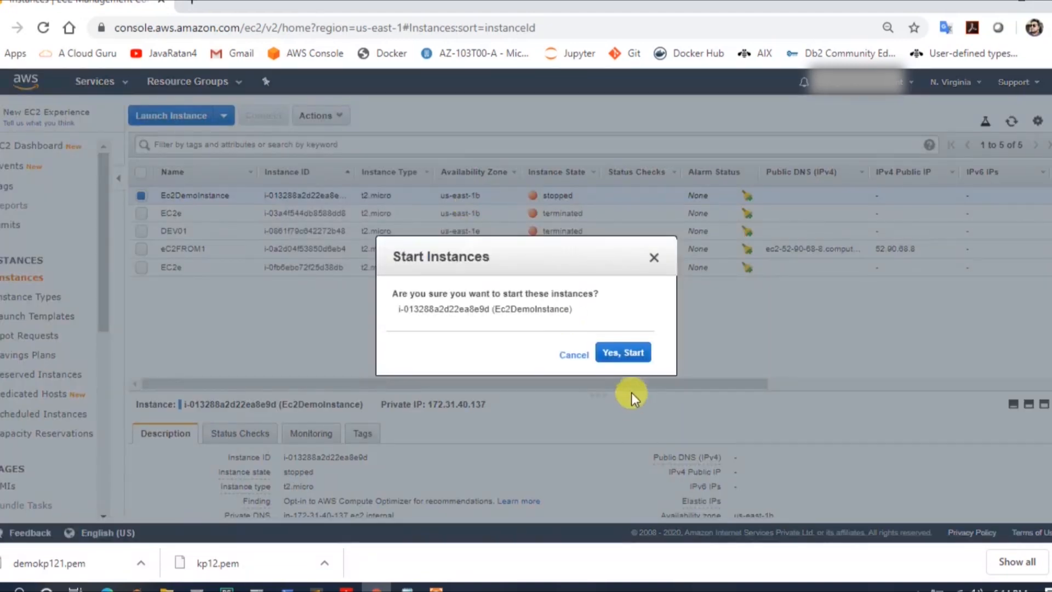
left_click(627, 354)
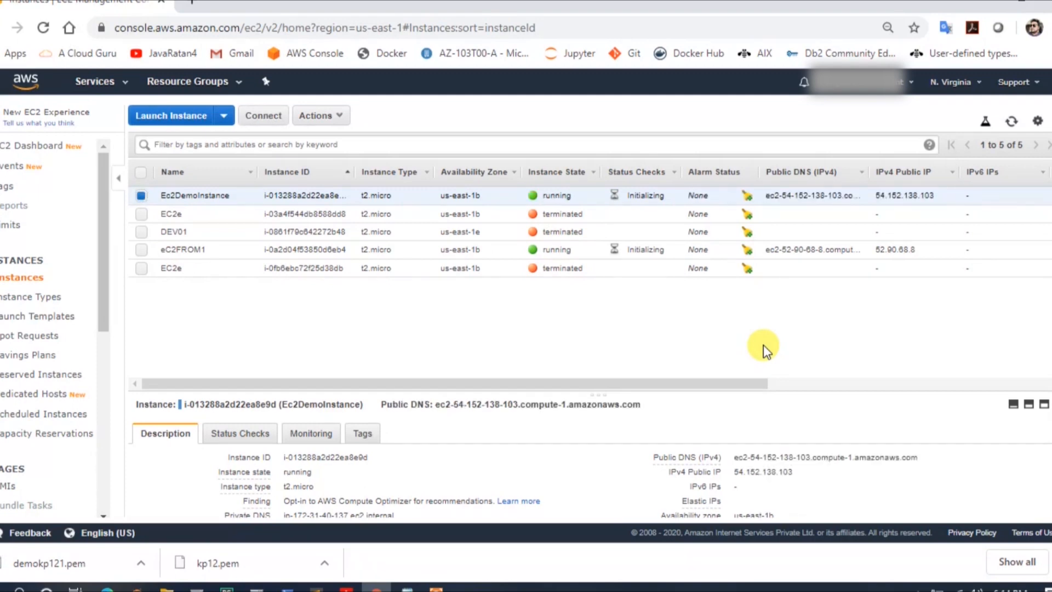
left_click_drag(900, 196, 939, 206)
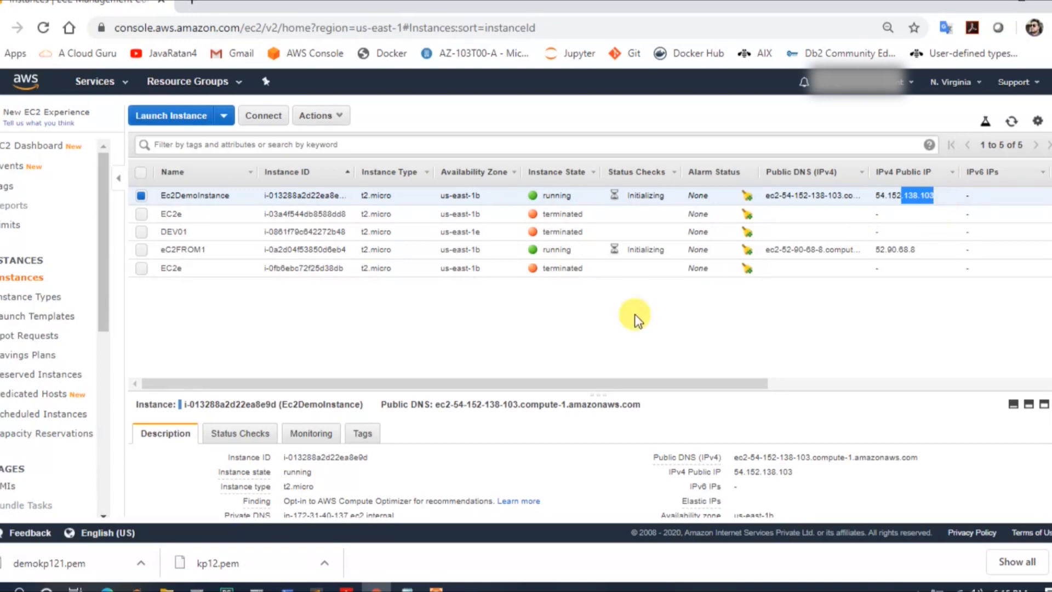
left_click(513, 348)
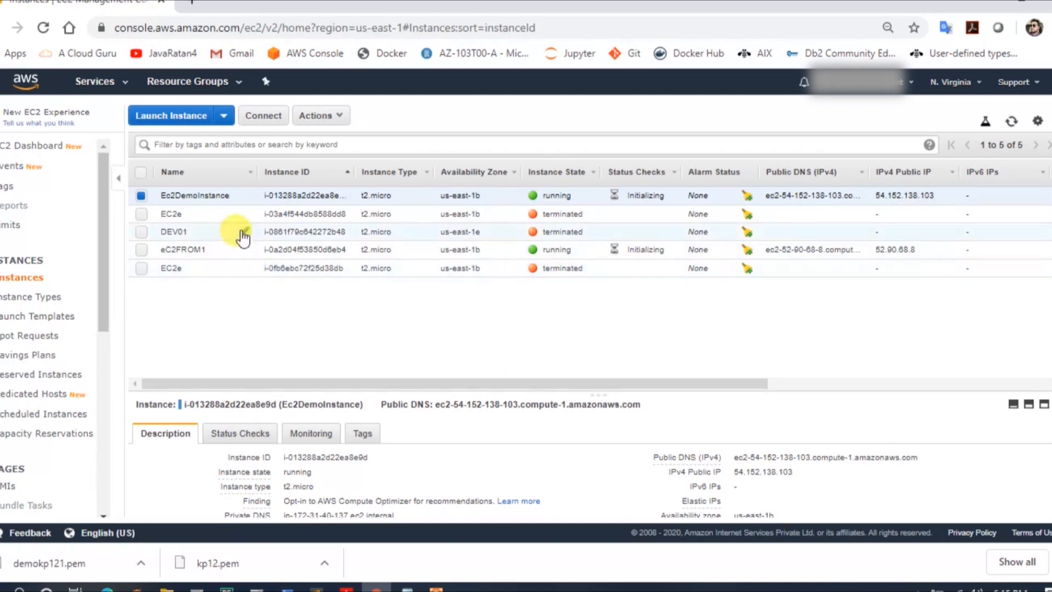
Select only the eC2FROM1 instance, terminate it and confirm the termination
mouse_move(195, 193)
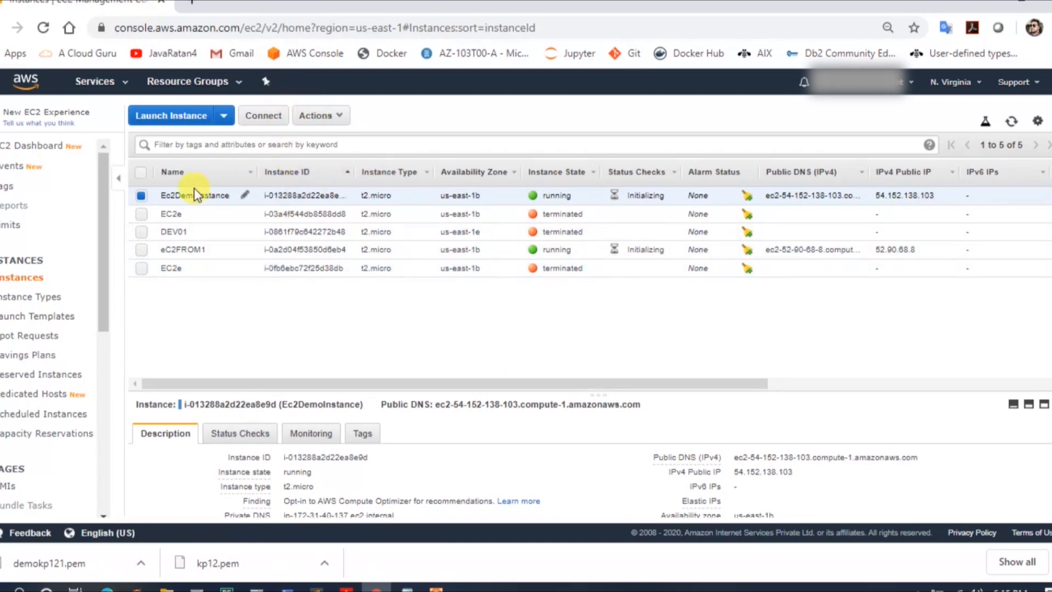
left_click(141, 250)
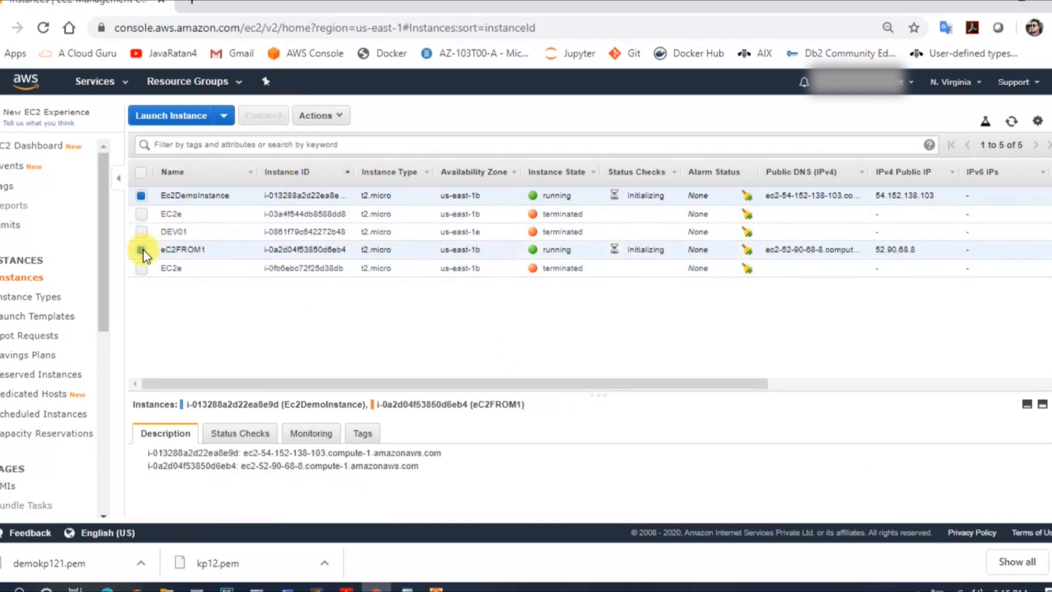
left_click(141, 195)
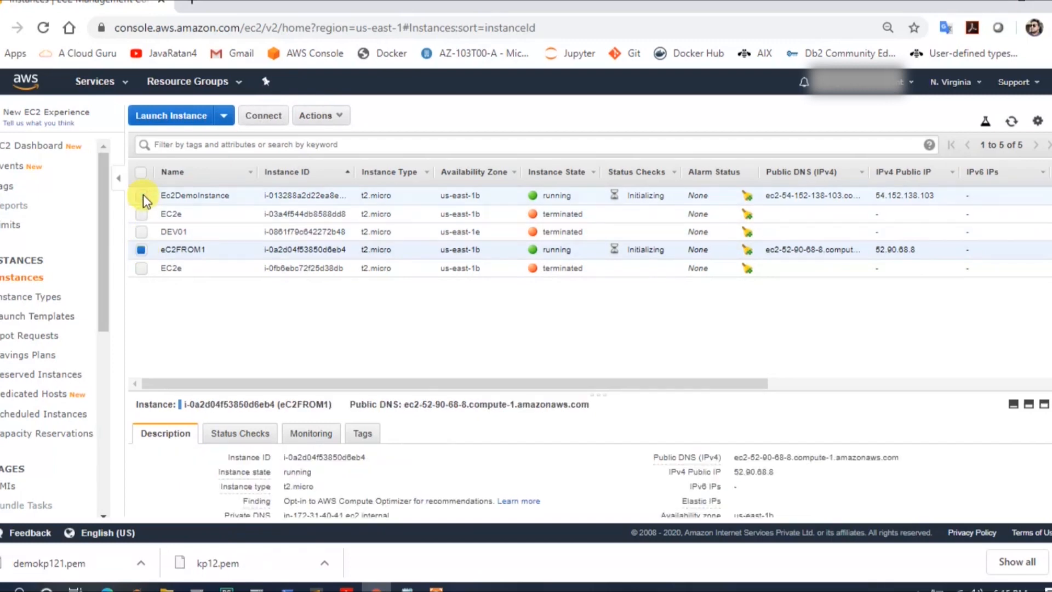
left_click(341, 115)
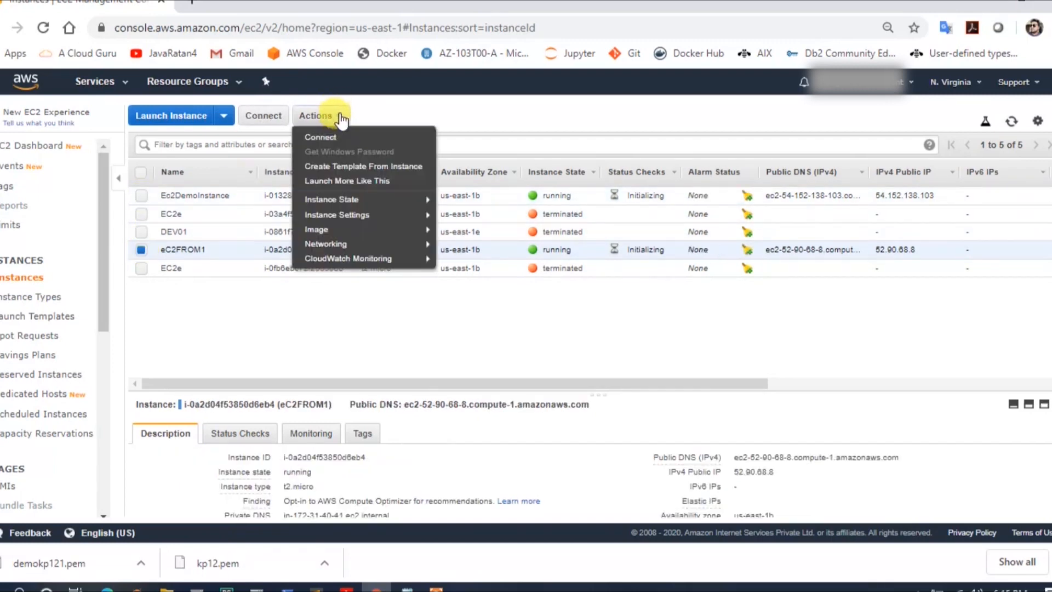
mouse_move(350, 199)
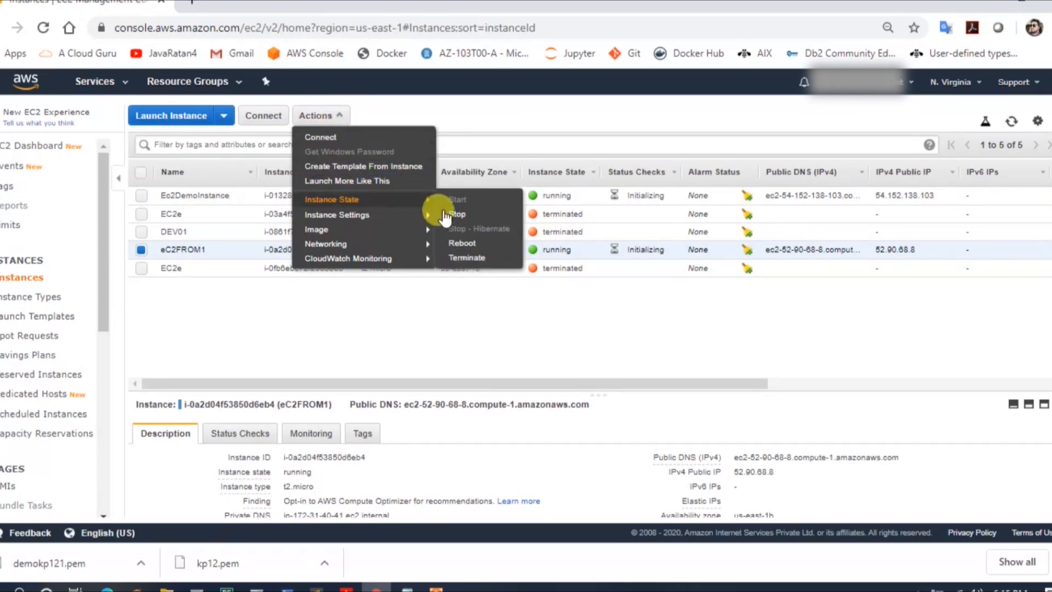
left_click(474, 257)
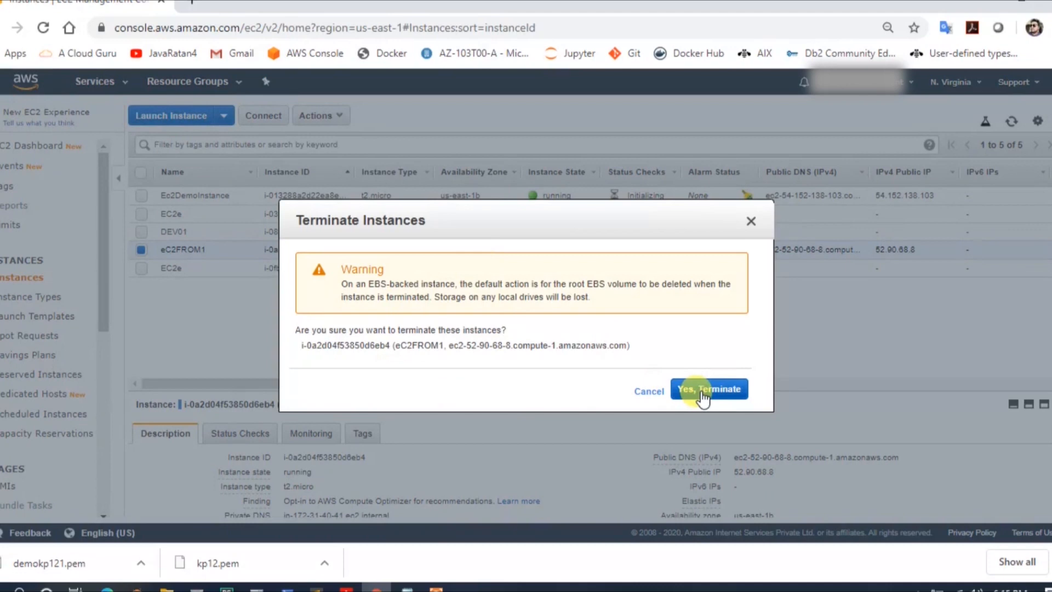
left_click(698, 390)
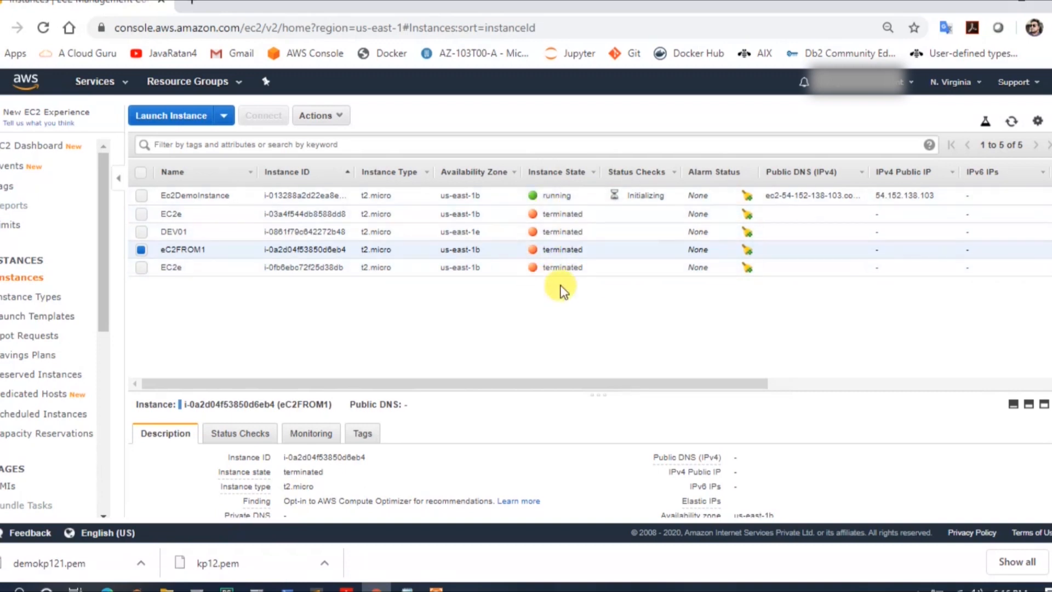
Add Ec2DemoInstance to the eC2FROM1 selection, try to enable T2/T3 Unlimited for both instances, and refresh the instance list
left_click(142, 196)
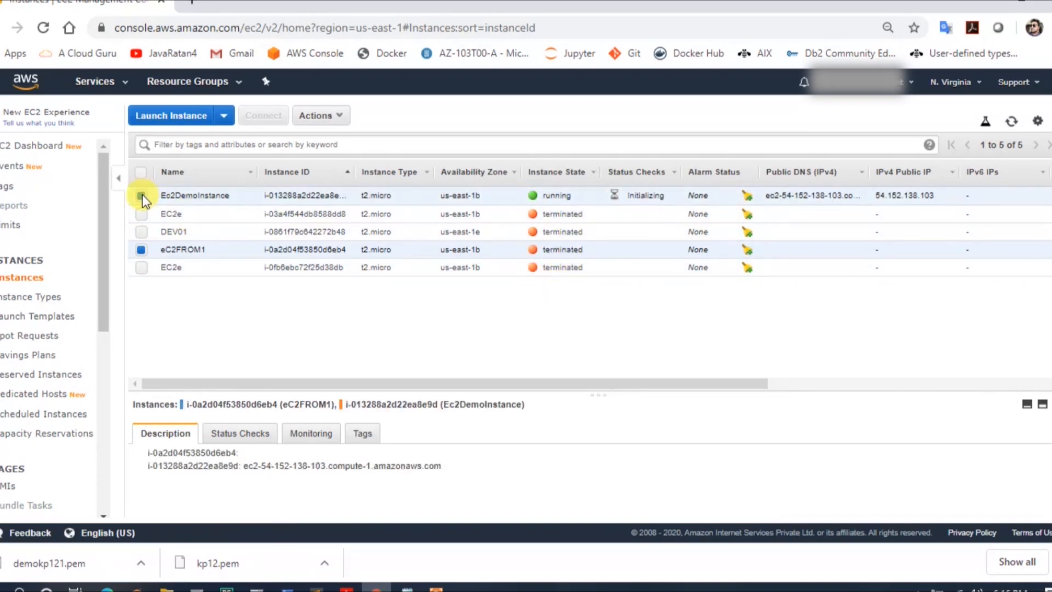
left_click(339, 117)
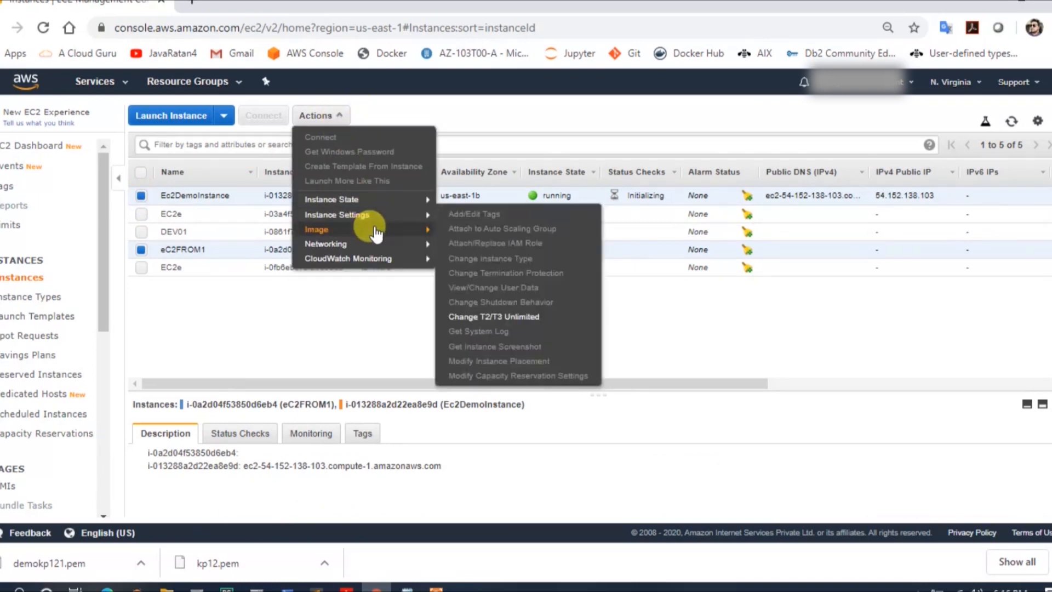
mouse_move(385, 233)
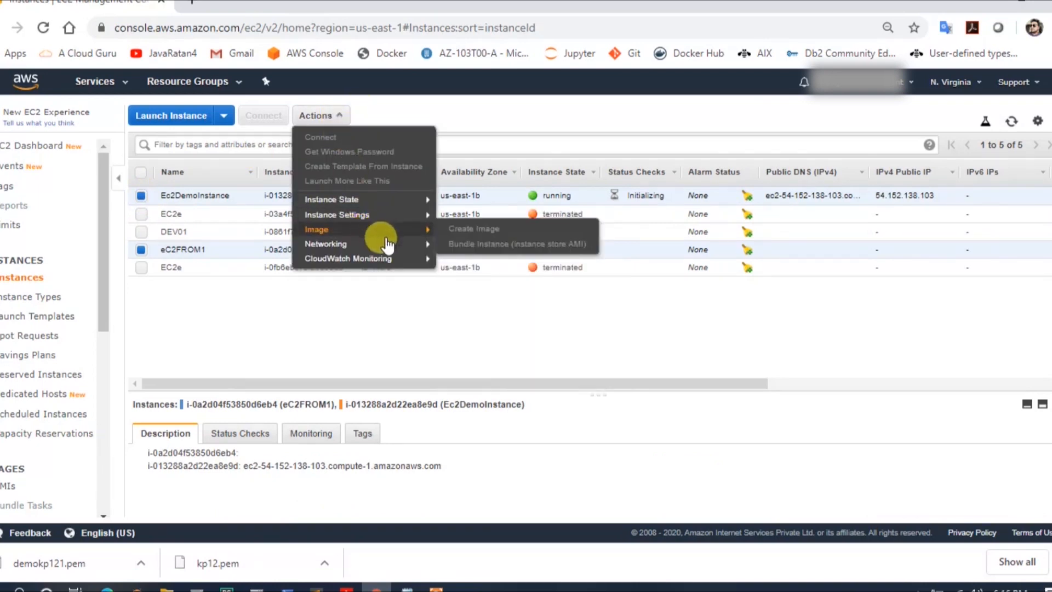
left_click(156, 366)
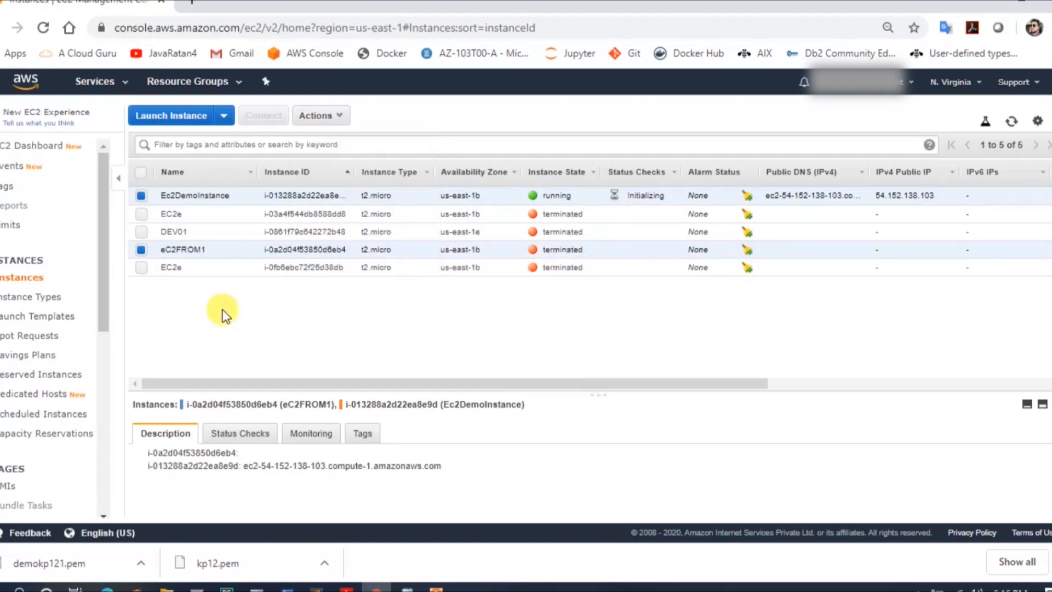
left_click(337, 116)
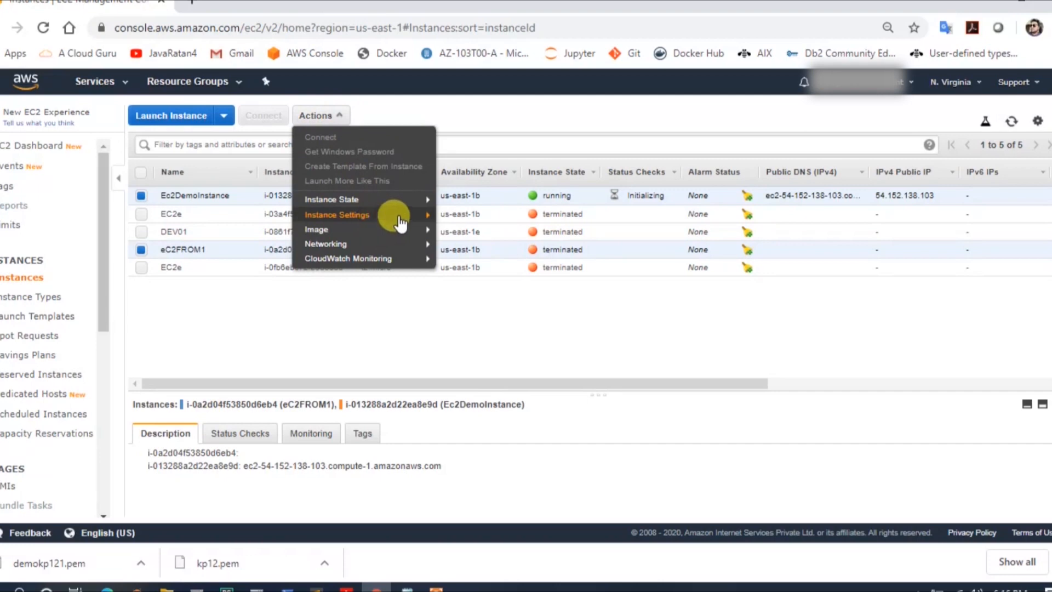
mouse_move(408, 219)
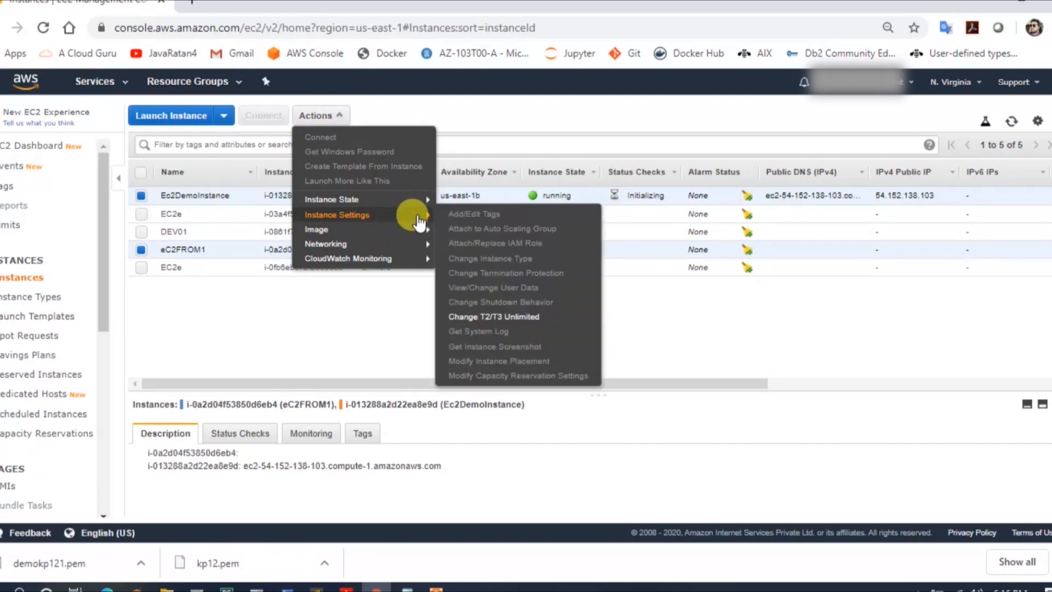
left_click(542, 325)
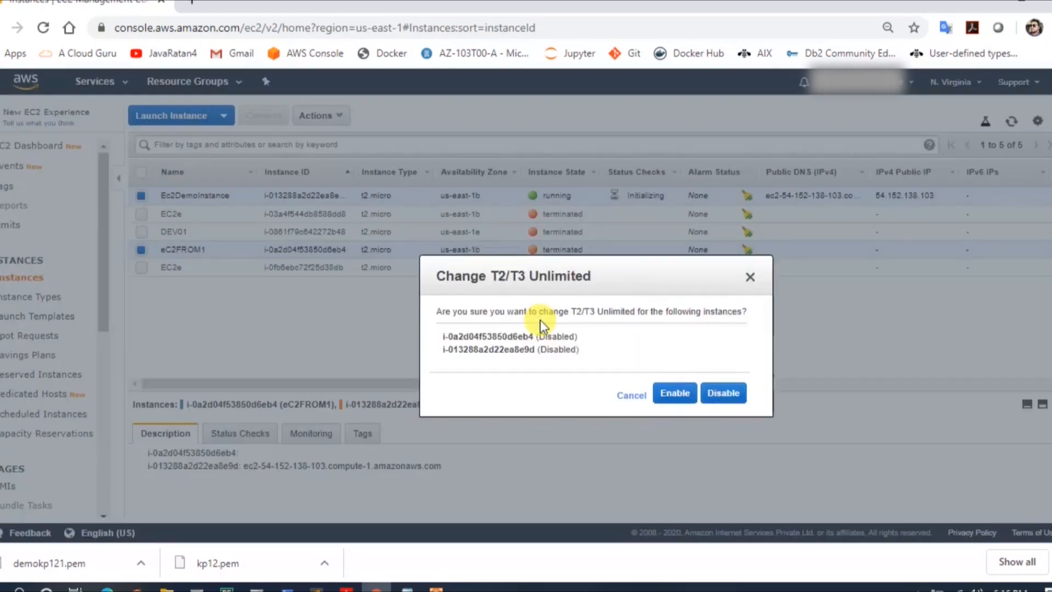
left_click(689, 392)
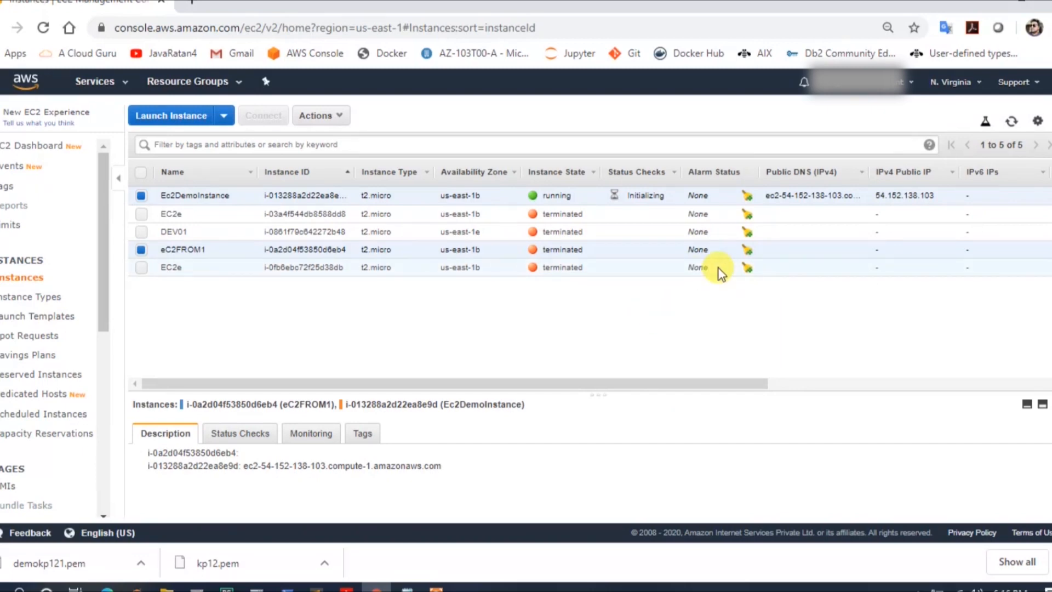
left_click(1011, 121)
Deselect eC2FROM1 and examine which instance state and instance settings options are available for the running Ec2DemoInstance
left_click(142, 252)
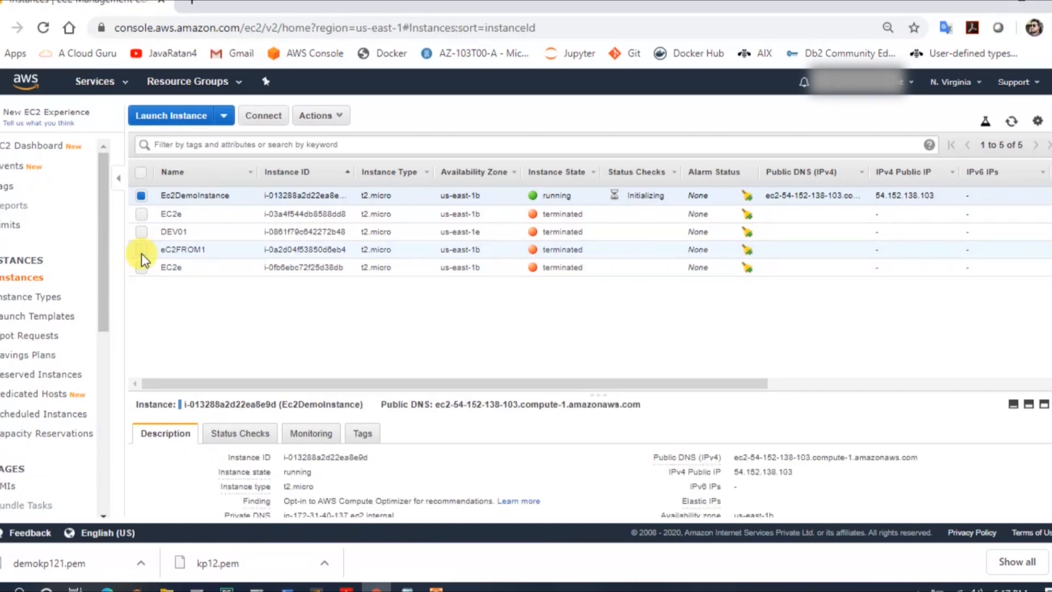
left_click(141, 253)
left_click(141, 253)
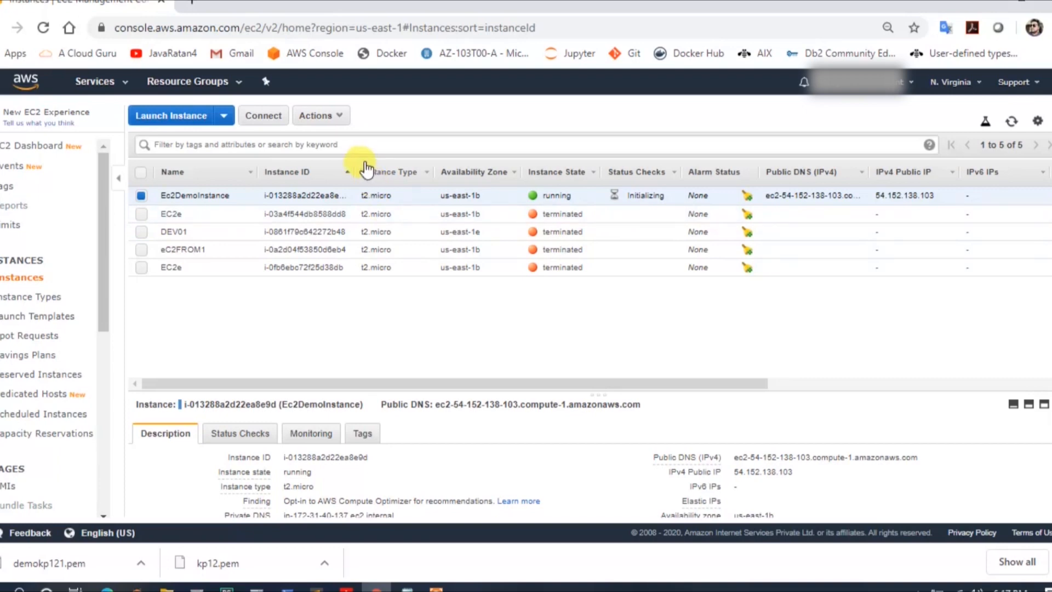
mouse_move(230, 199)
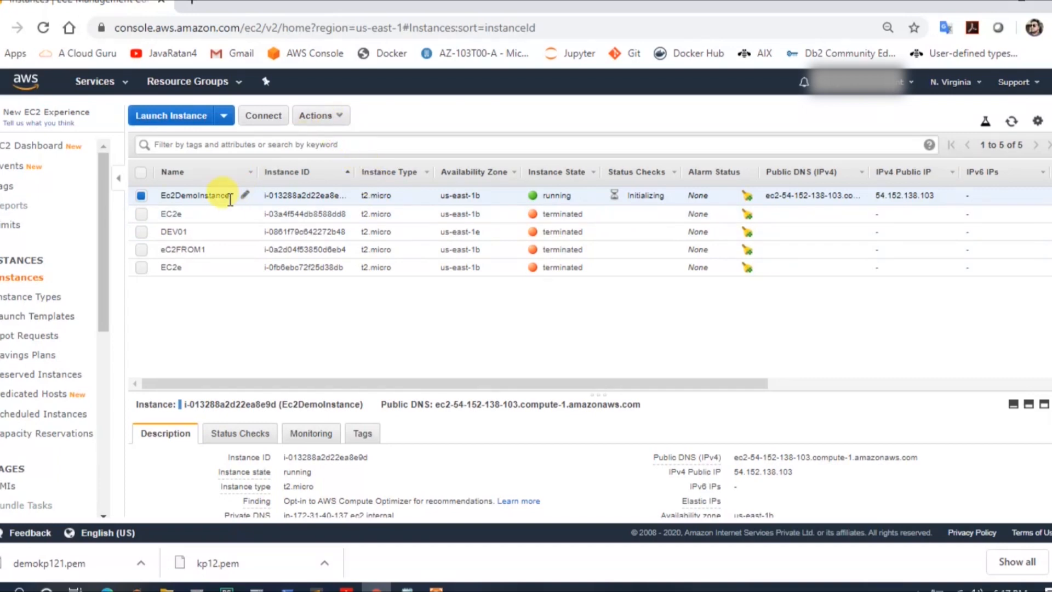
left_click(324, 115)
mouse_move(363, 205)
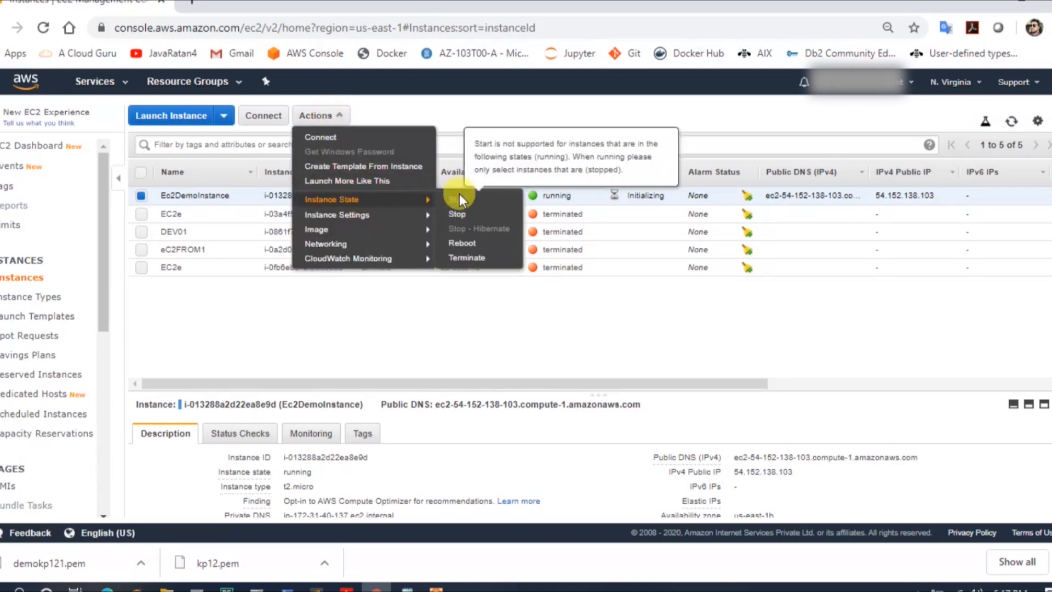
mouse_move(398, 222)
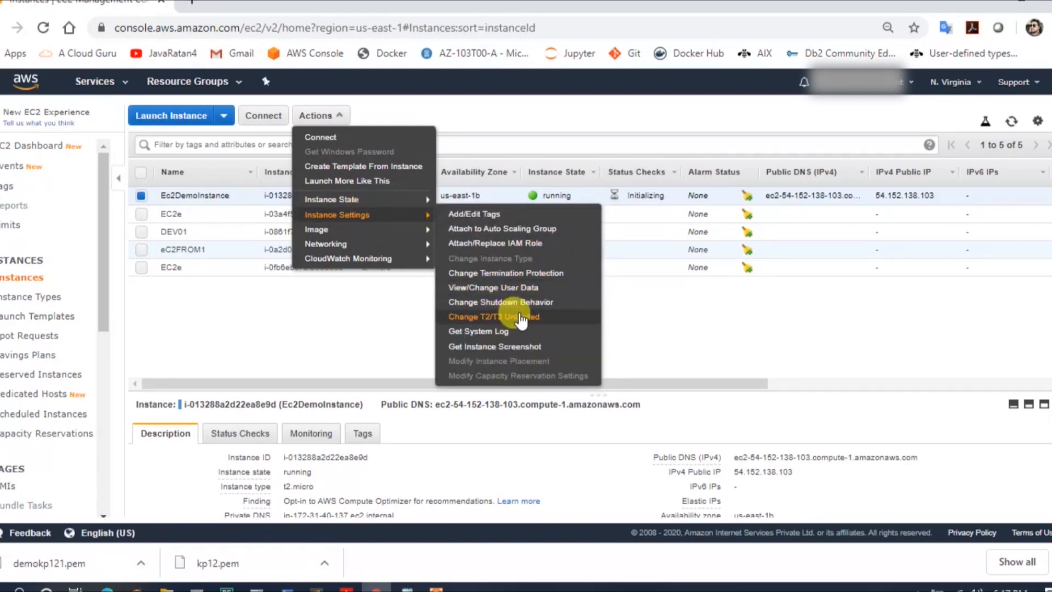
left_click(646, 323)
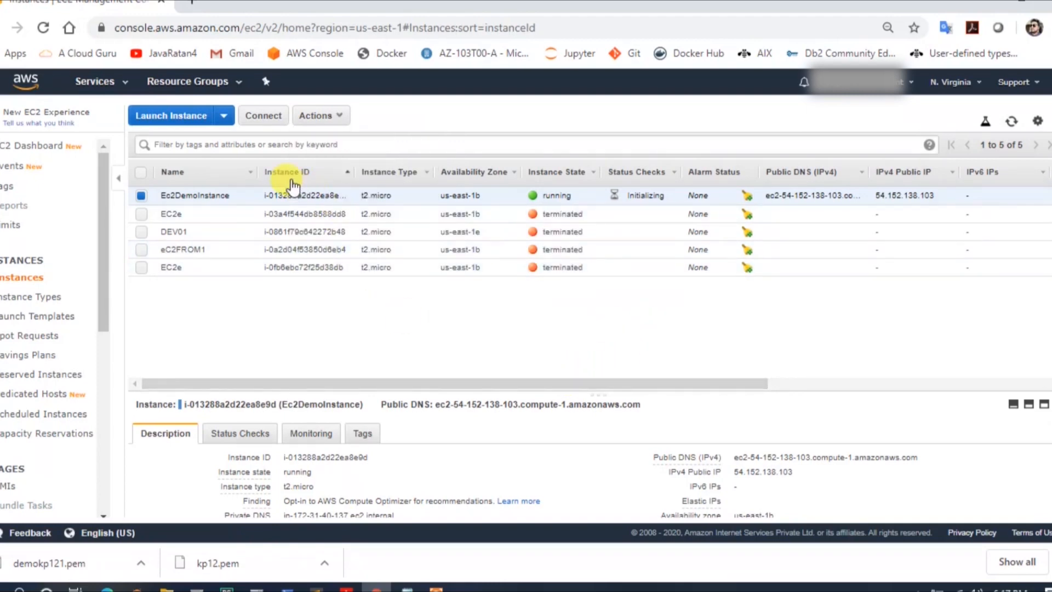
Stop Ec2DemoInstance, confirm the stop and refresh the instance list until the state updates
left_click(339, 117)
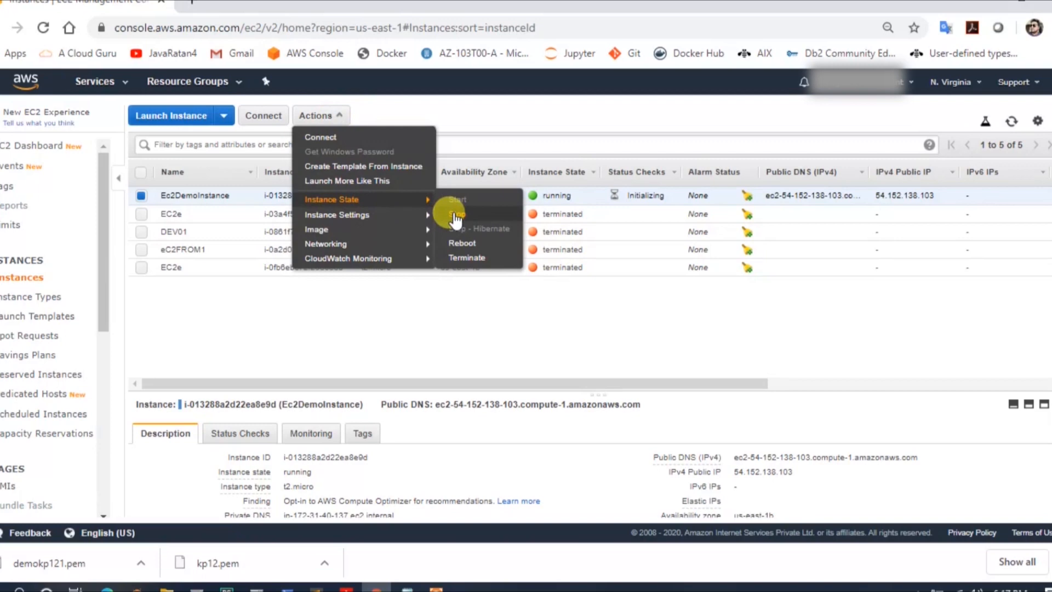
left_click(453, 214)
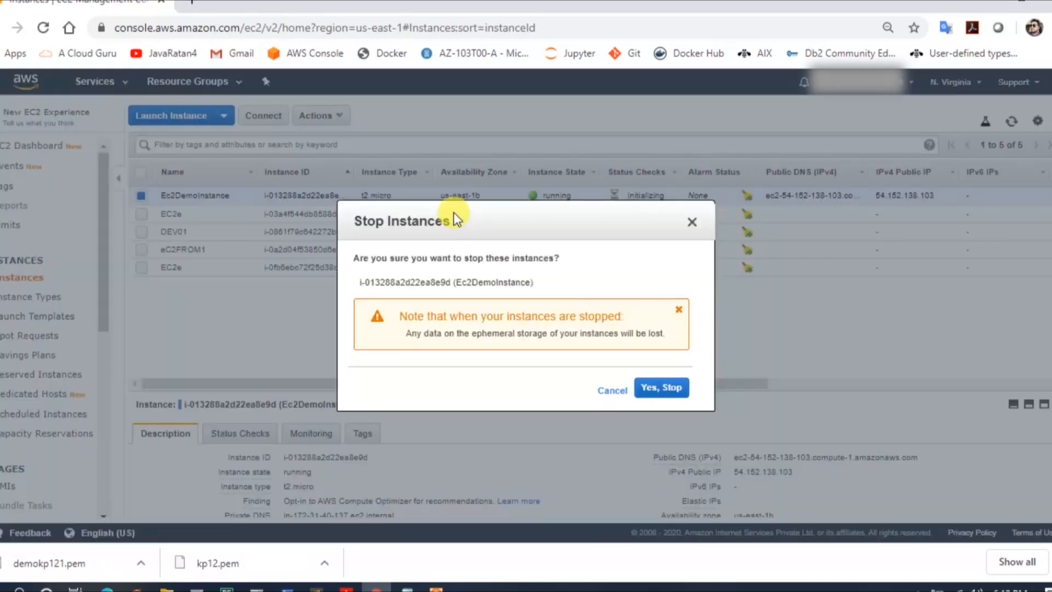
left_click(671, 403)
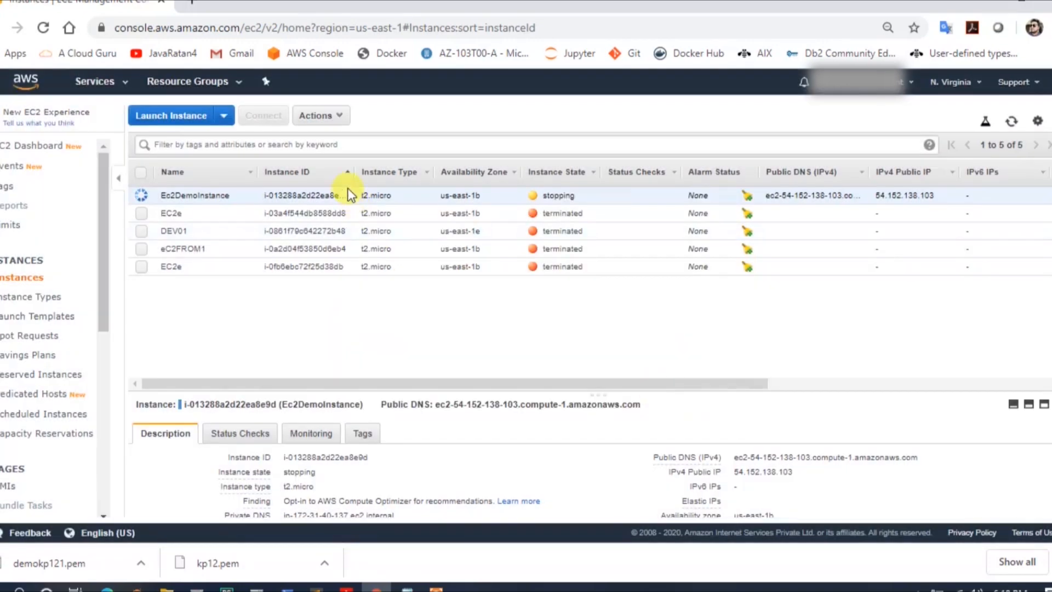
left_click(1010, 121)
left_click(1011, 123)
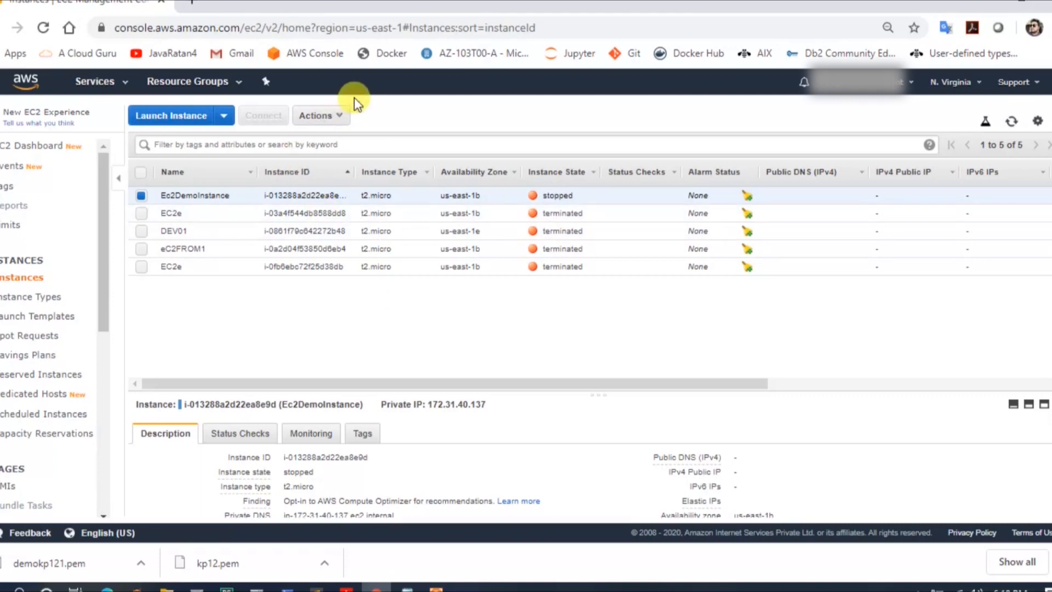
Change the instance type of the stopped Ec2DemoInstance to t2.nano and apply it
left_click(329, 115)
mouse_move(350, 201)
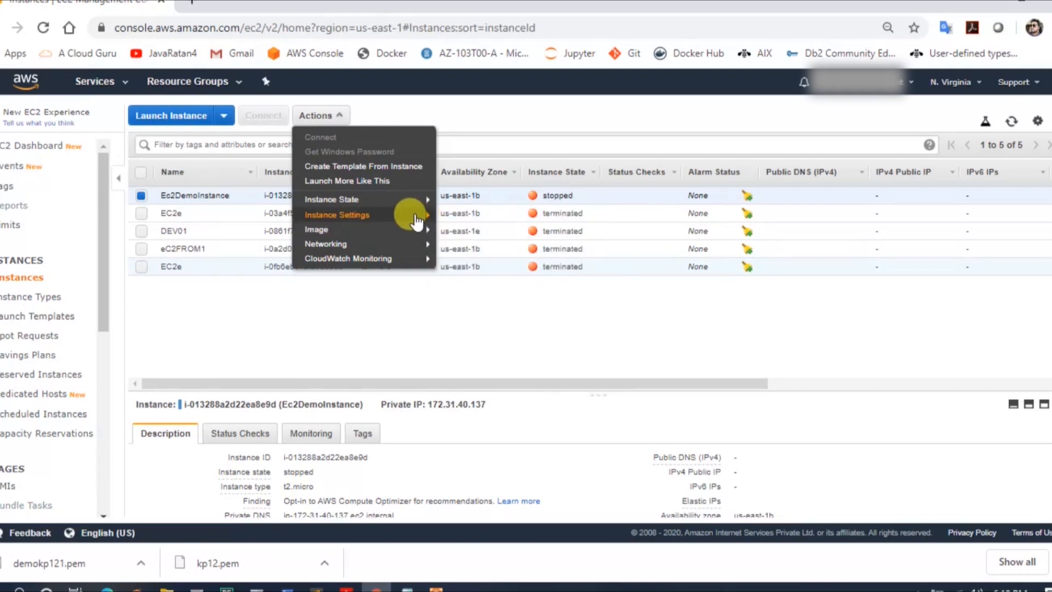
mouse_move(416, 220)
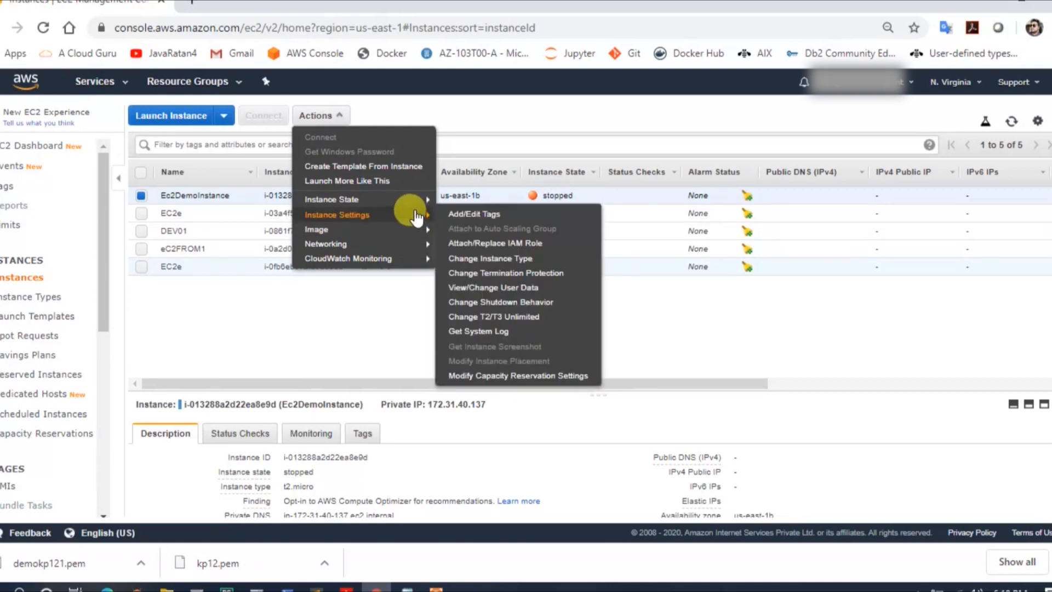
left_click(488, 258)
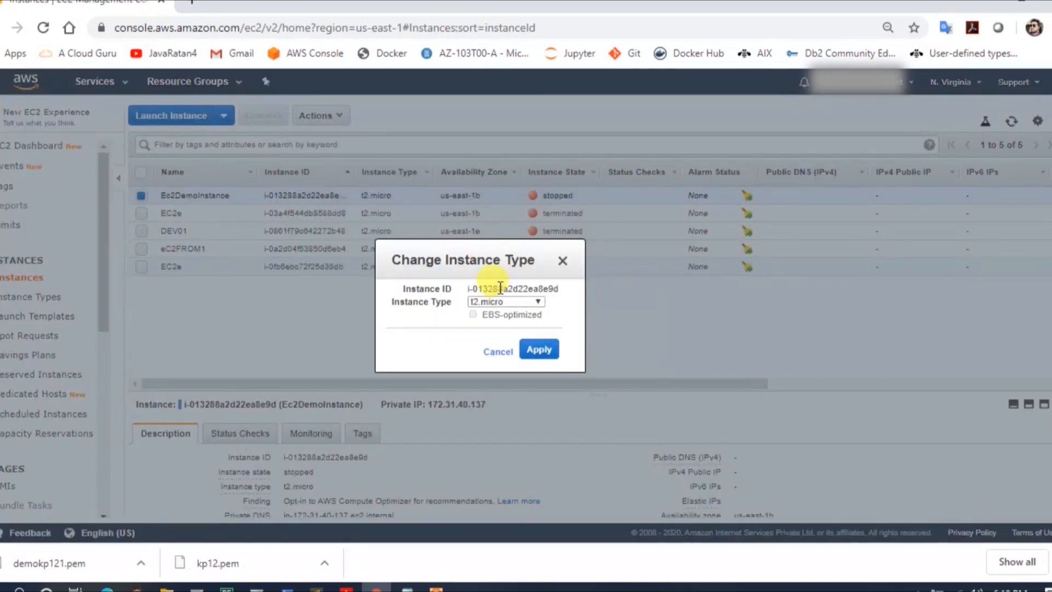
left_click(510, 302)
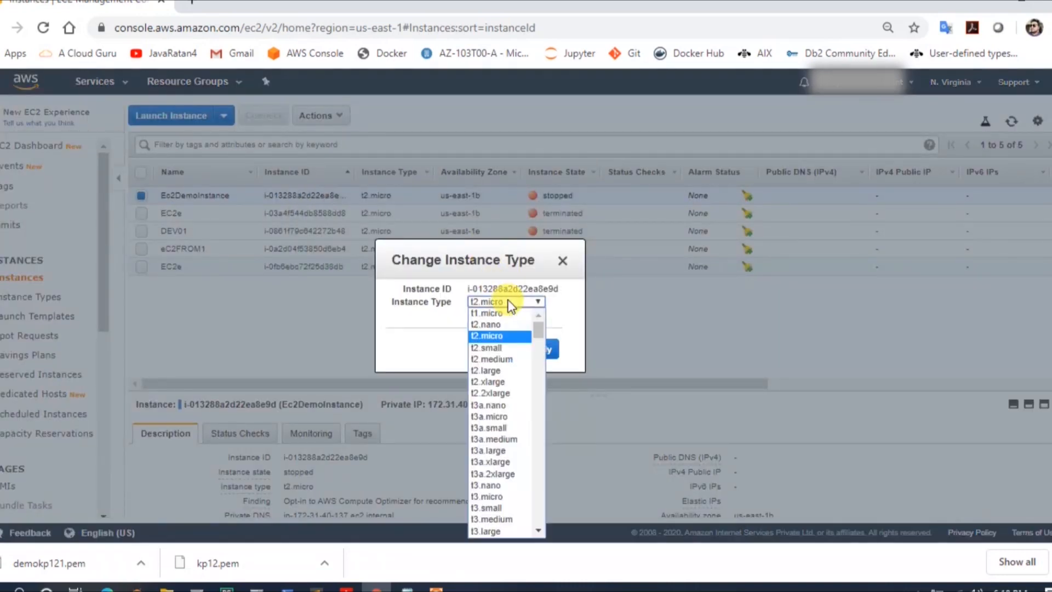
left_click(494, 327)
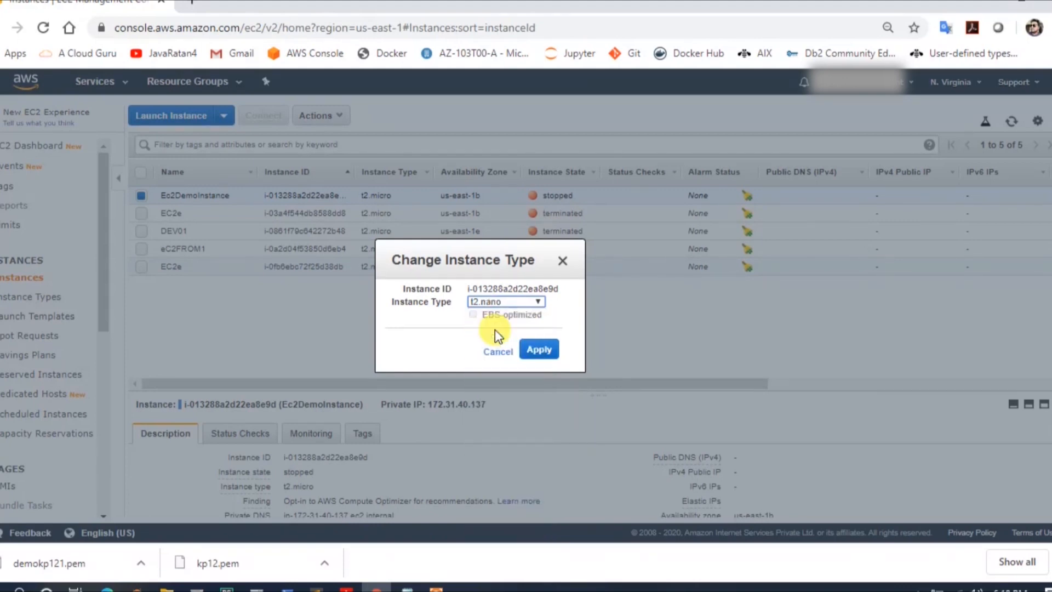
left_click(536, 353)
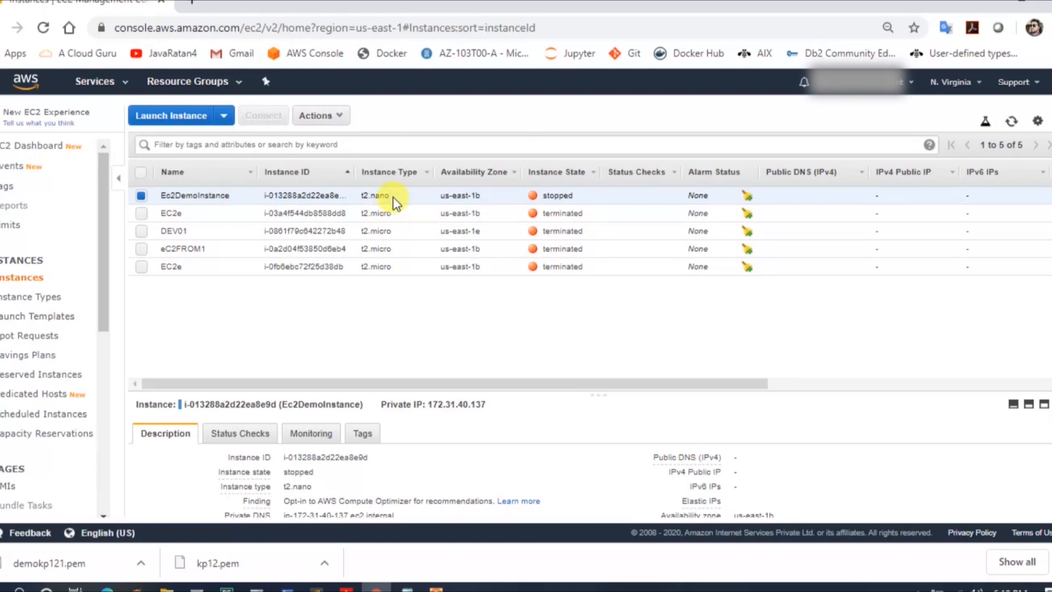
Start the resized Ec2DemoInstance, confirm the start and refresh the instance list
left_click(316, 117)
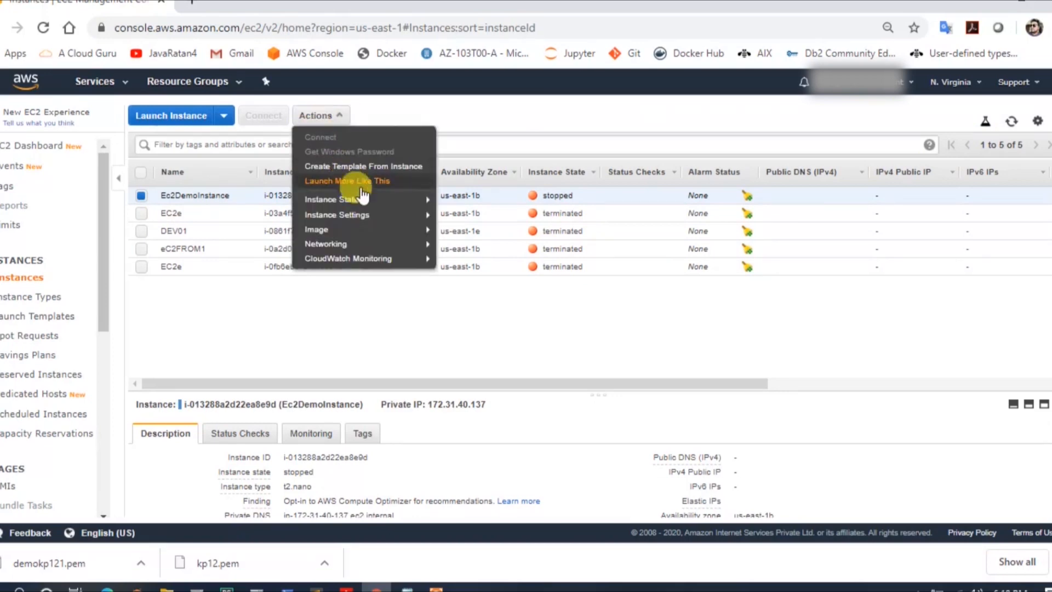
left_click(456, 199)
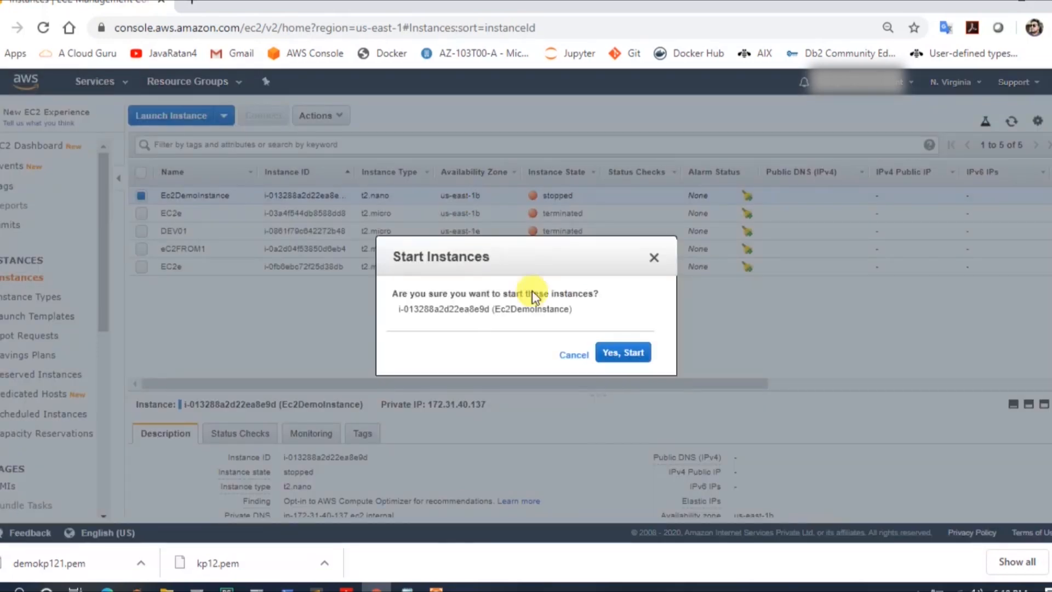
left_click(616, 359)
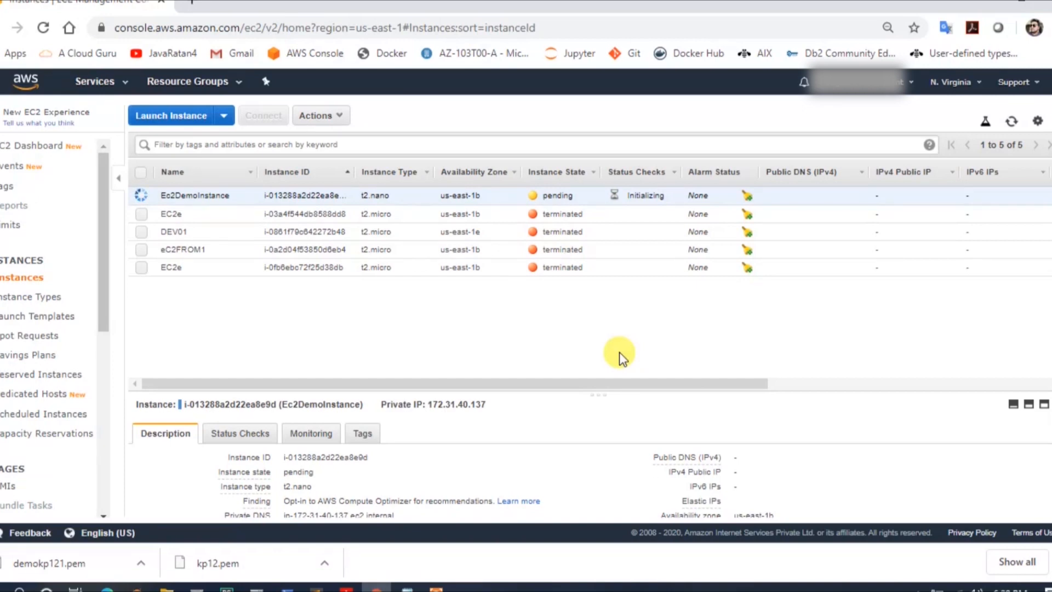
left_click(1010, 125)
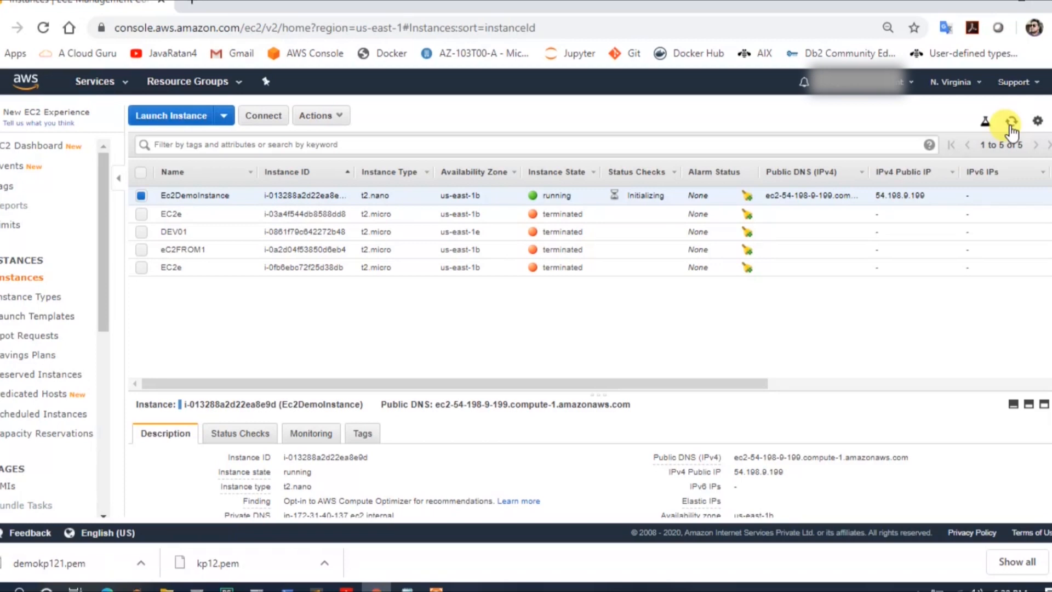
Refresh the instance list, then terminate the running Ec2DemoInstance and confirm the termination
left_click(1011, 126)
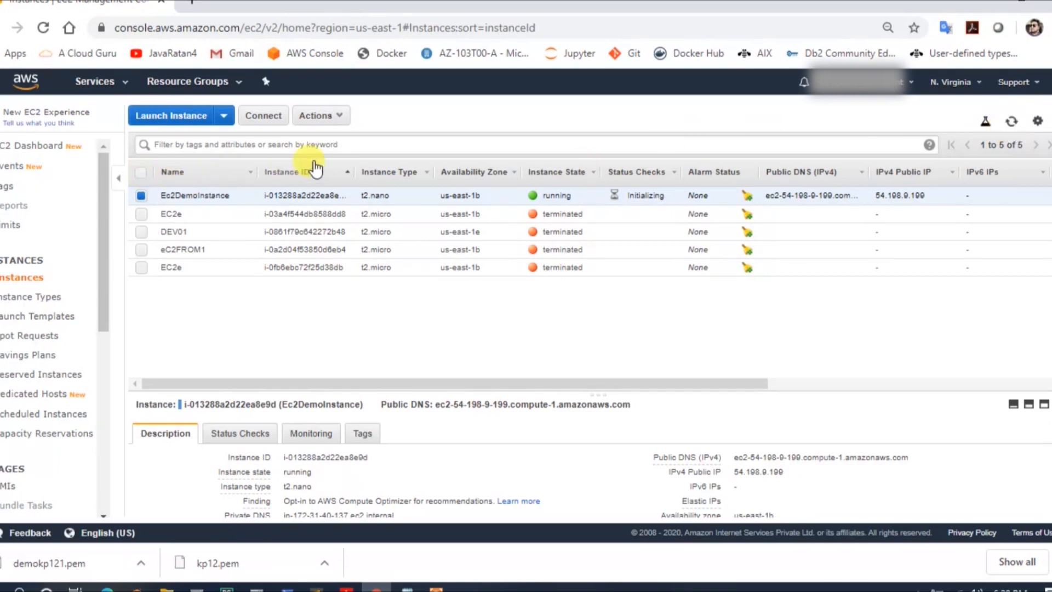
left_click(339, 117)
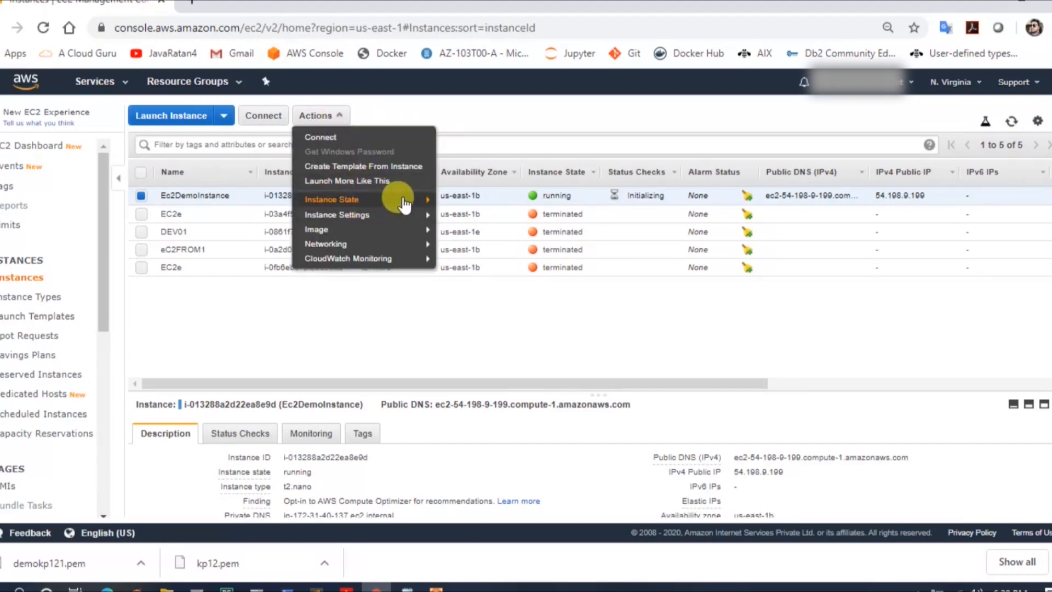
mouse_move(404, 204)
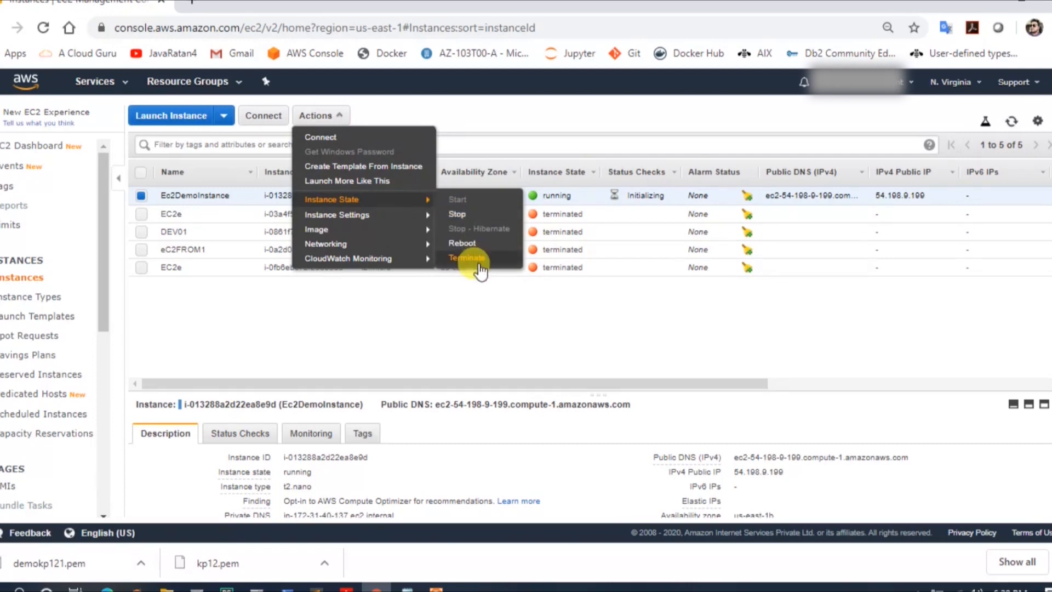
left_click(478, 262)
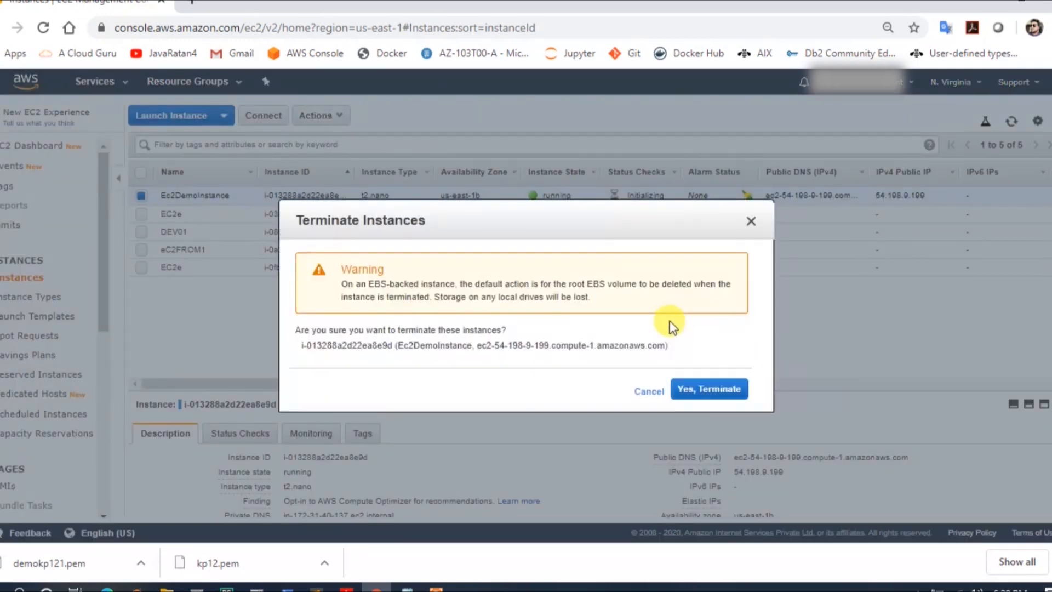
left_click(699, 390)
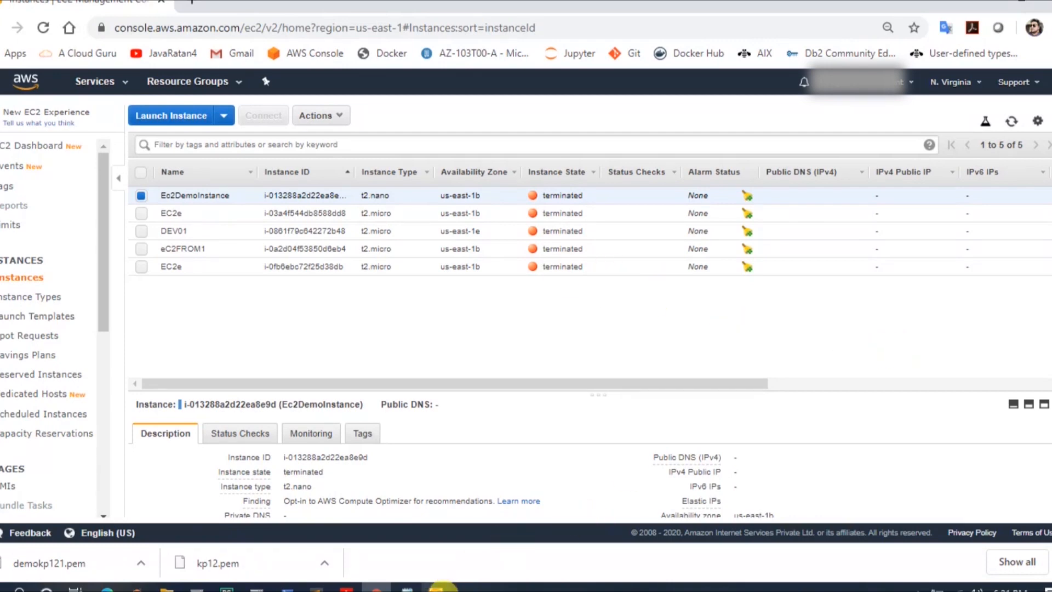
mouse_move(440, 586)
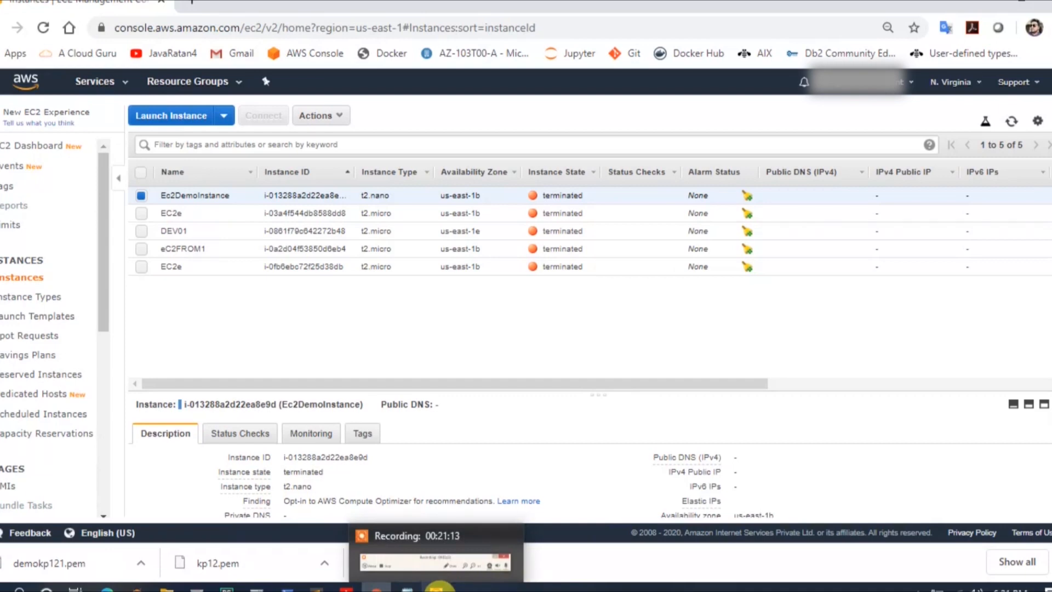
left_click(439, 586)
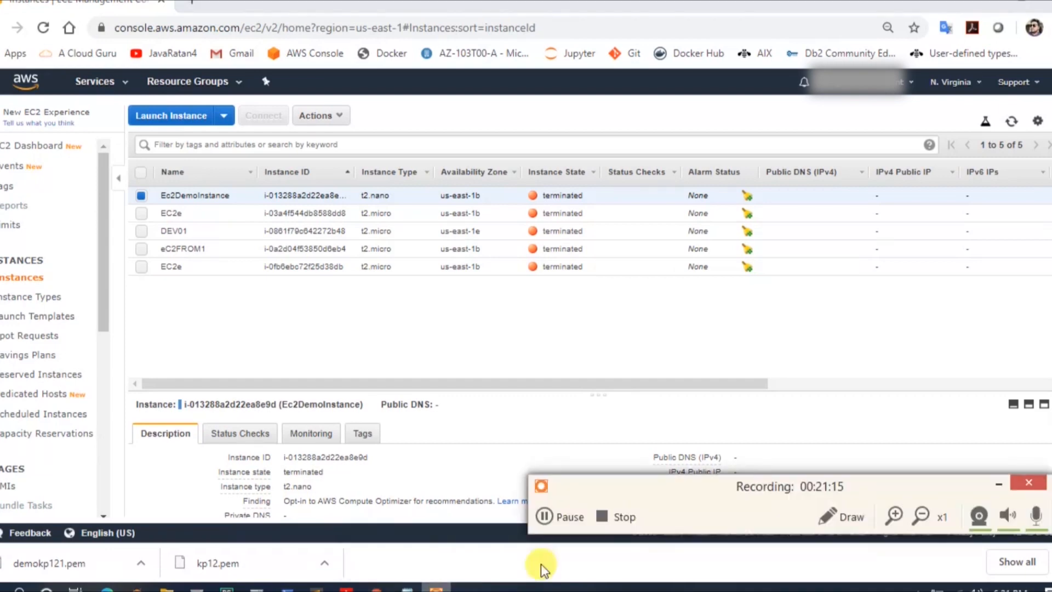